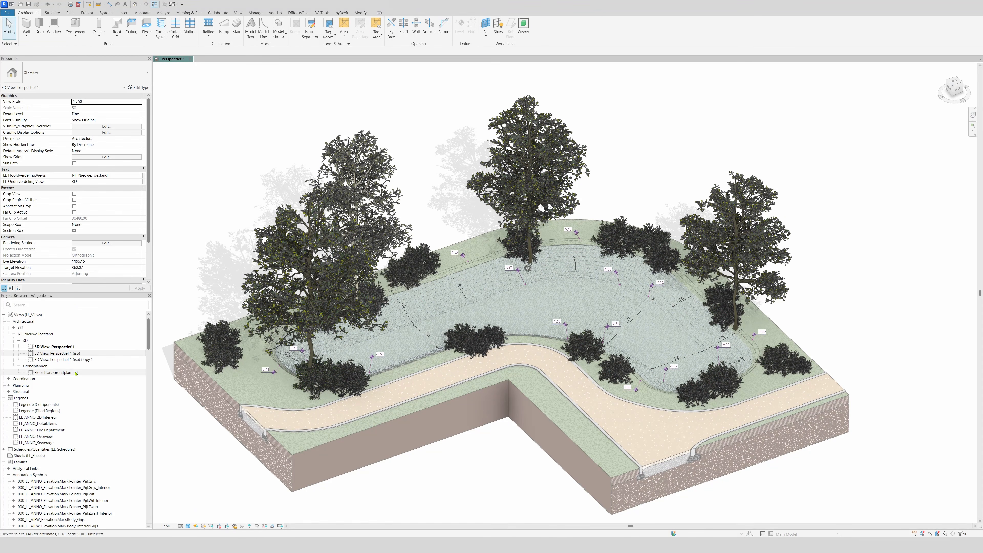
- Examine the finished pond design in the Grondplan_+0 floor plan and open the Perspectief 1 (iso) 3D view
{"action": "double_click", "coordinate": [56, 372]}
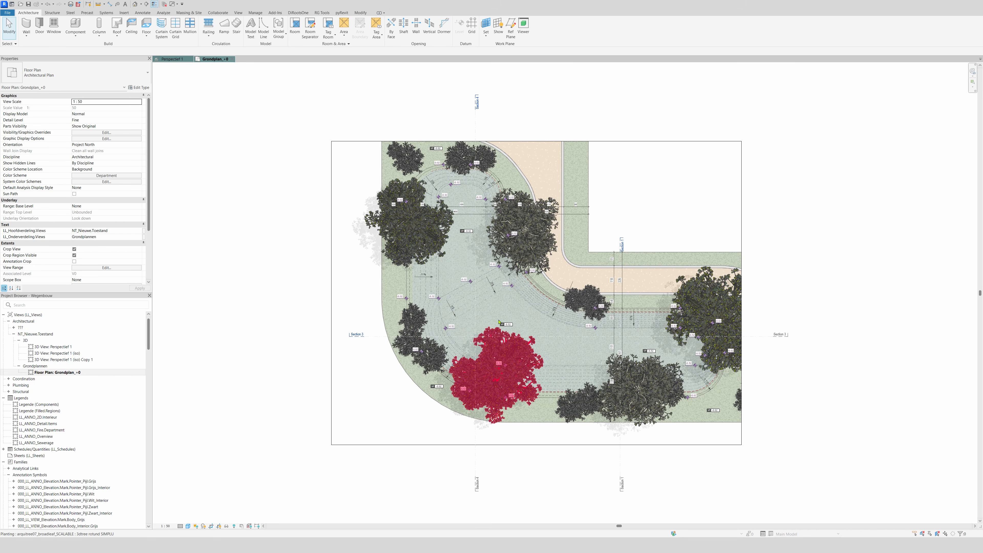
{"action": "scroll", "coordinate": [496, 325], "scroll_direction": "up", "scroll_amount": 2}
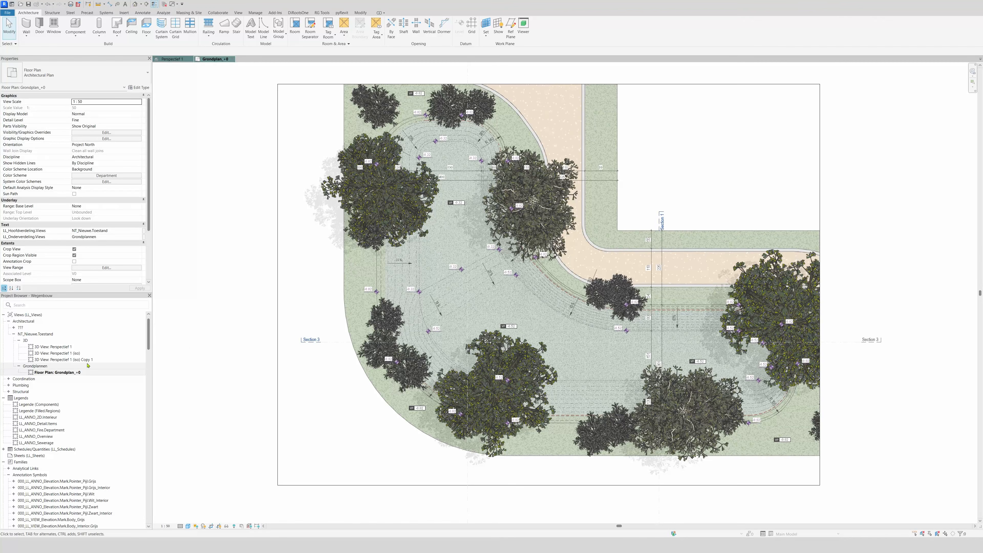
{"action": "double_click", "coordinate": [62, 353]}
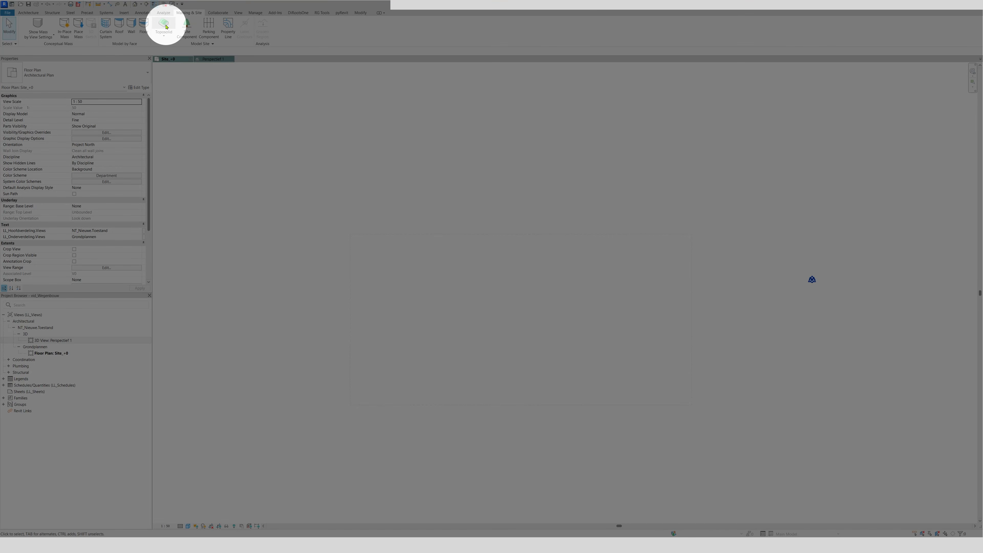
- Start a new toposolid of type LL_Volle.Grond.Teelaarde and check the type's layer structure
{"action": "left_click", "coordinate": [165, 25]}
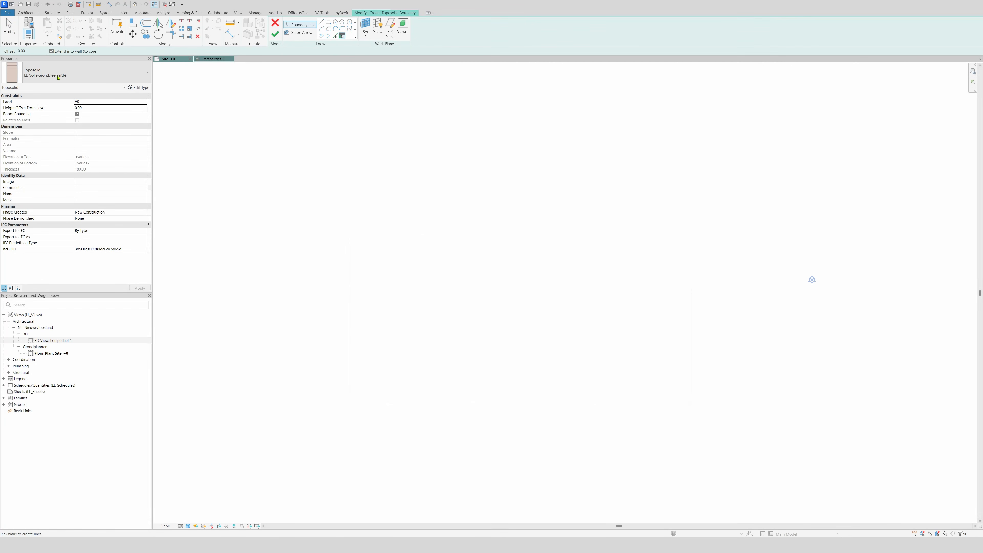
{"action": "left_click", "coordinate": [83, 78]}
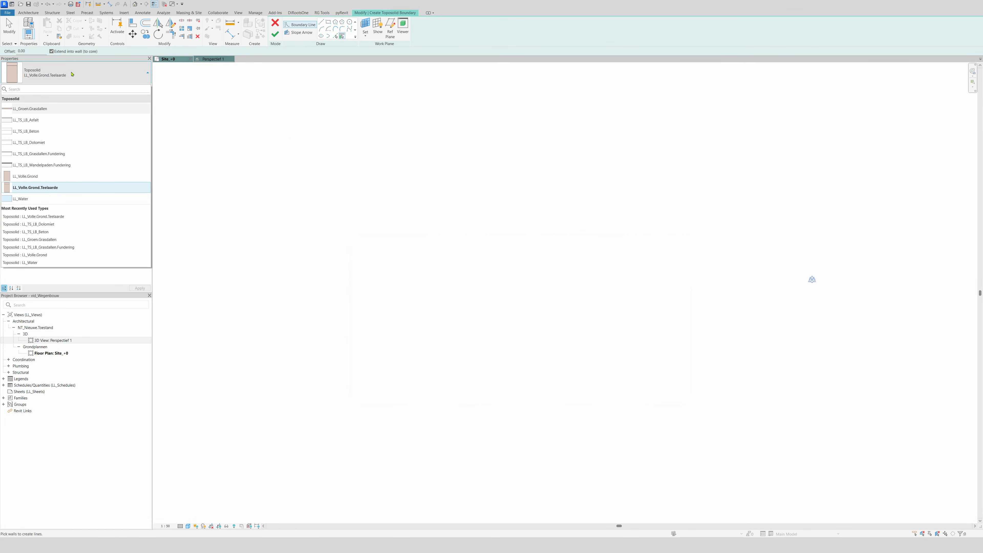
{"action": "left_click", "coordinate": [84, 73]}
{"action": "left_click", "coordinate": [139, 87]}
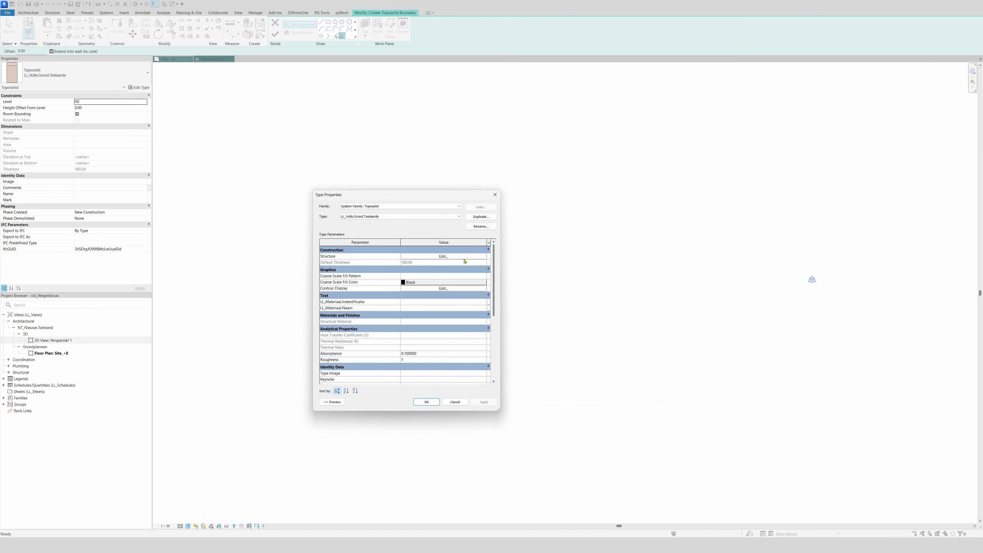
{"action": "left_click", "coordinate": [445, 259]}
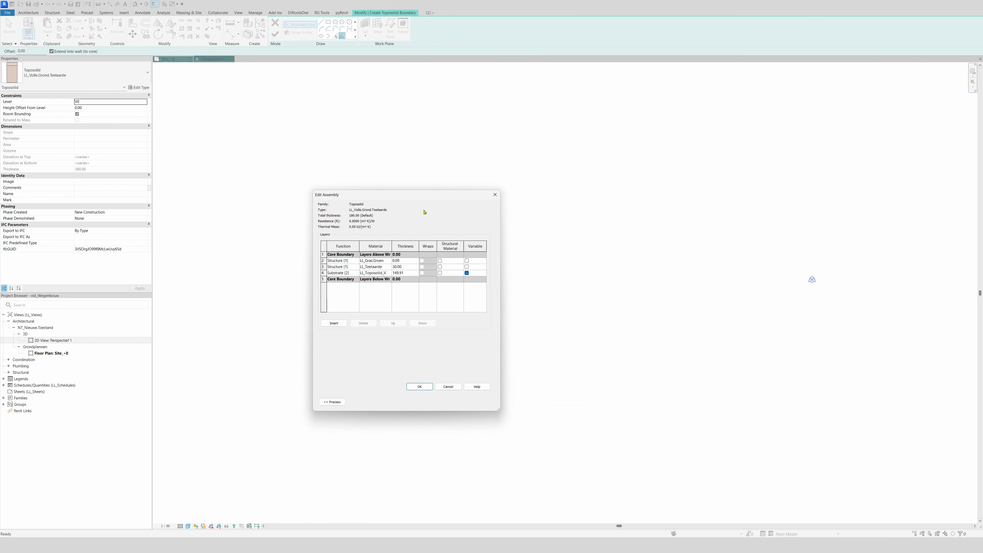
{"action": "left_click", "coordinate": [418, 386]}
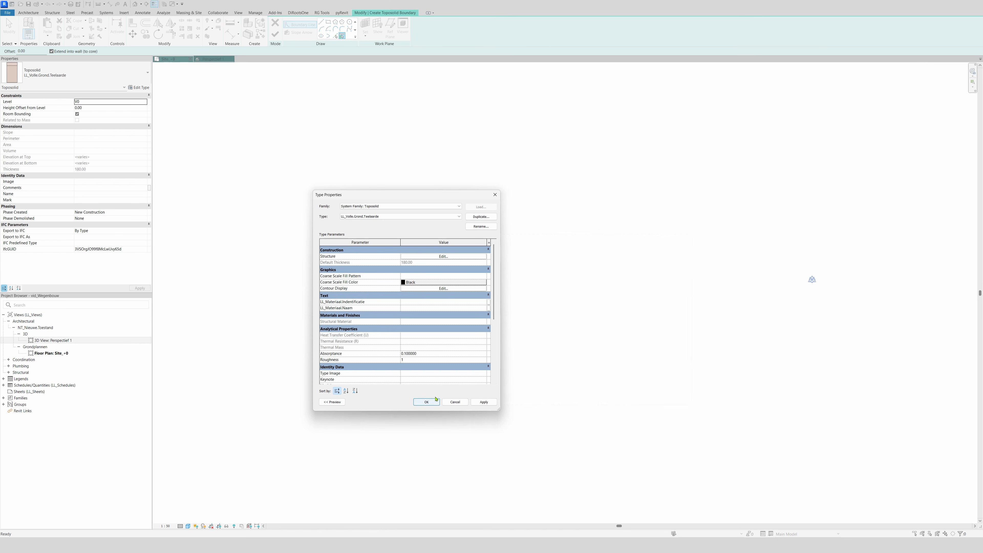
{"action": "left_click", "coordinate": [428, 401]}
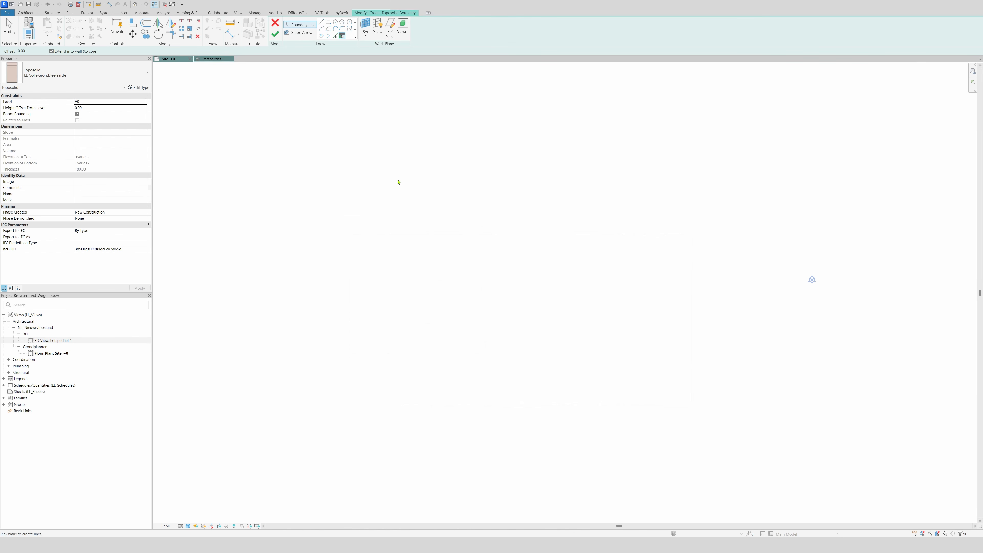
- Sketch a rectangular toposolid boundary of about 1200 by 600 and finish the toposolid
{"action": "left_click", "coordinate": [329, 23]}
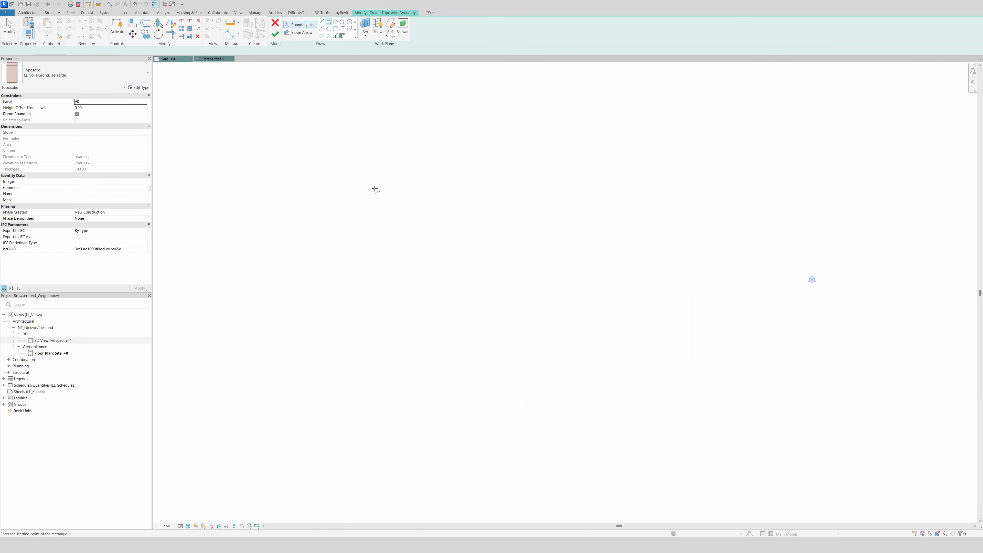
{"action": "left_click", "coordinate": [349, 233]}
{"action": "left_click", "coordinate": [691, 405]}
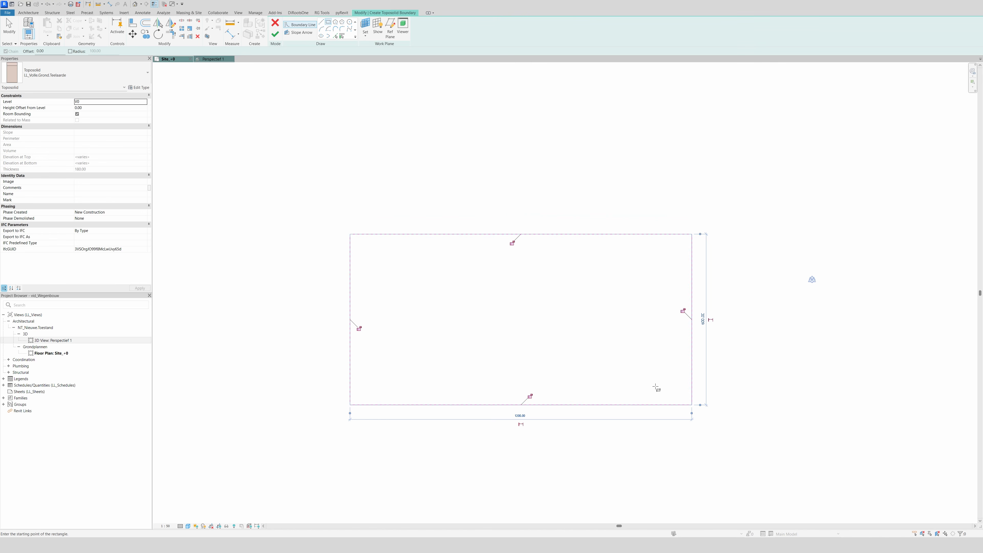
{"action": "key", "text": "Escape"}
{"action": "left_click", "coordinate": [275, 34]}
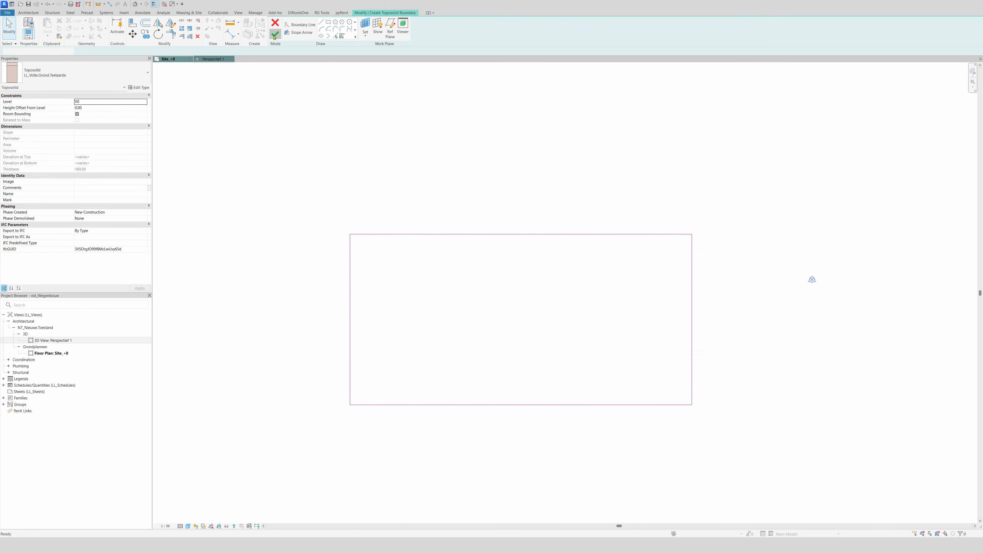
{"action": "left_click", "coordinate": [382, 238]}
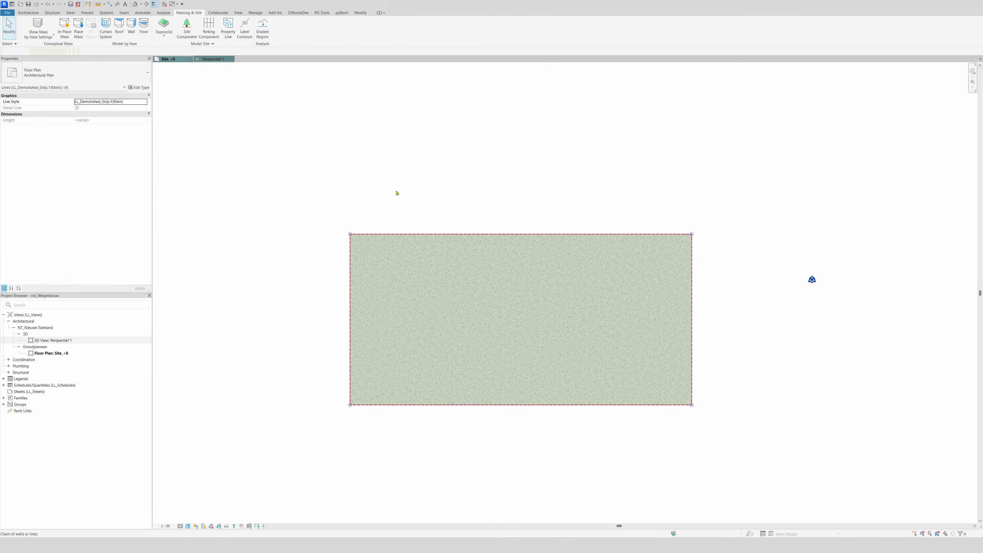
{"action": "left_click", "coordinate": [468, 220]}
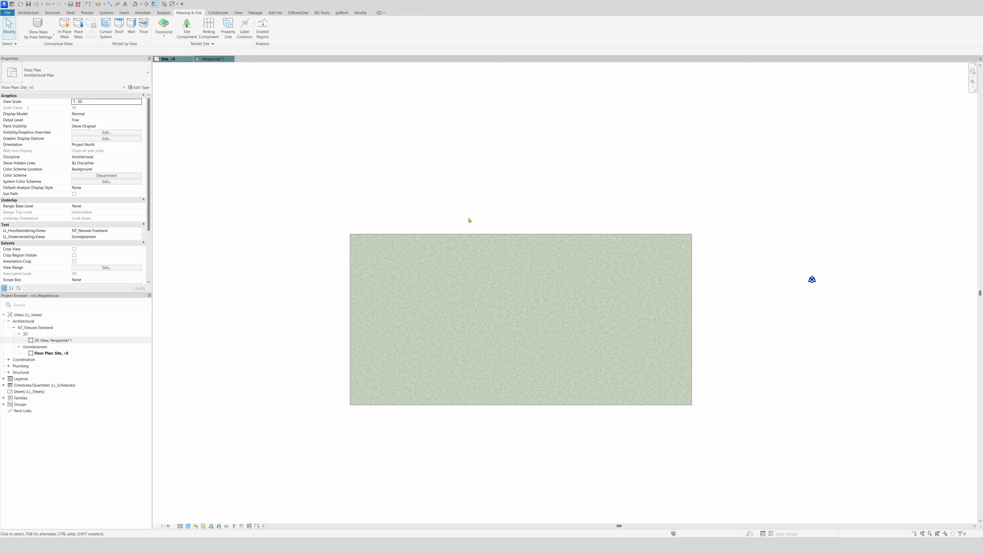
- Add aligned dimensions for the toposolid's width above it and its depth along the left edge
{"action": "key", "text": "d"}
{"action": "key", "text": "i"}
{"action": "left_click", "coordinate": [692, 257]}
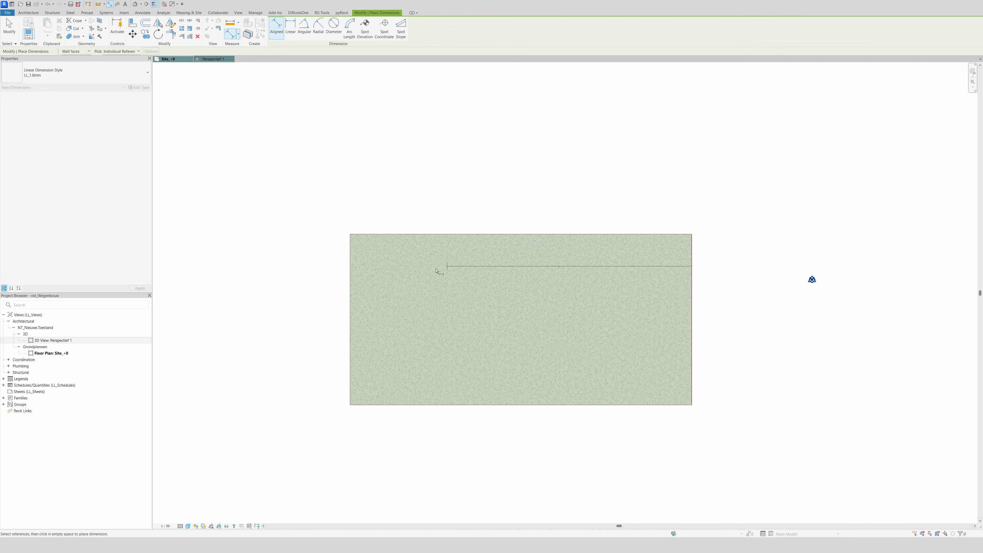
{"action": "left_click", "coordinate": [351, 270]}
{"action": "left_click", "coordinate": [398, 226]}
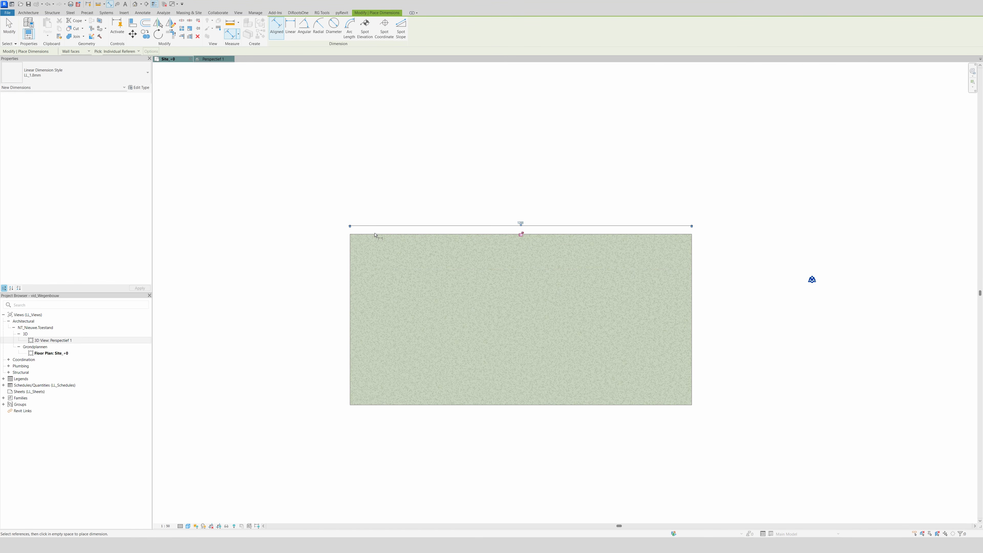
{"action": "left_click", "coordinate": [353, 235]}
{"action": "left_click", "coordinate": [369, 405]}
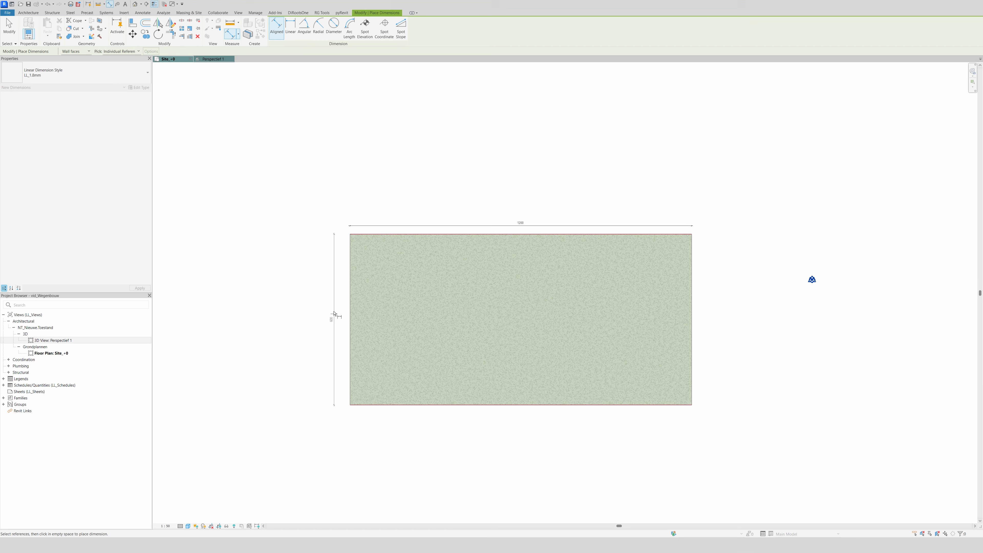
{"action": "left_click", "coordinate": [337, 289]}
{"action": "key", "text": "Escape"}
{"action": "key", "text": "Escape"}
{"action": "scroll", "coordinate": [544, 312], "scroll_direction": "up", "scroll_amount": 3}
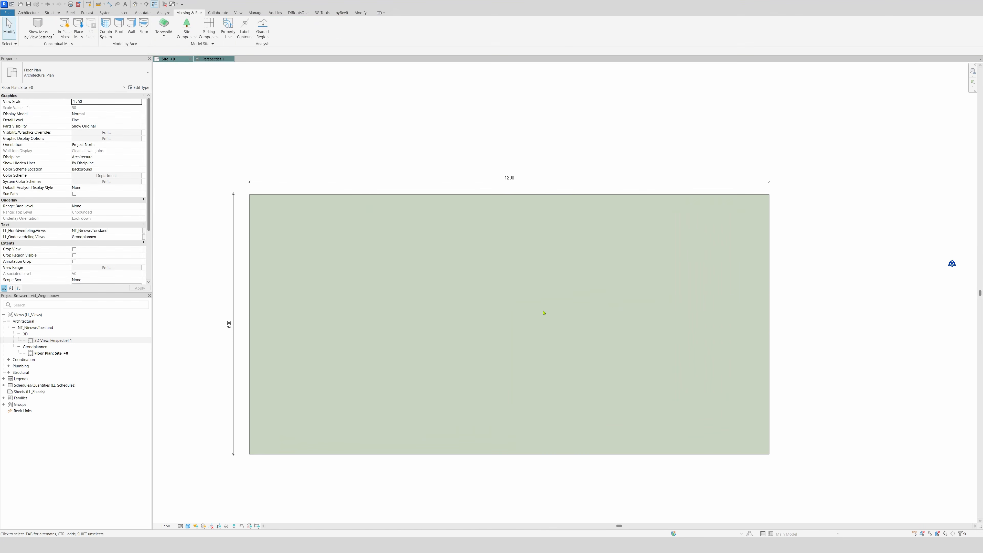
- Inspect the toposolid in the Perspectief 1 3D view and return to the Site_+0 floor plan
{"action": "left_click", "coordinate": [204, 60]}
{"action": "scroll", "coordinate": [552, 397], "scroll_direction": "down", "scroll_amount": 2}
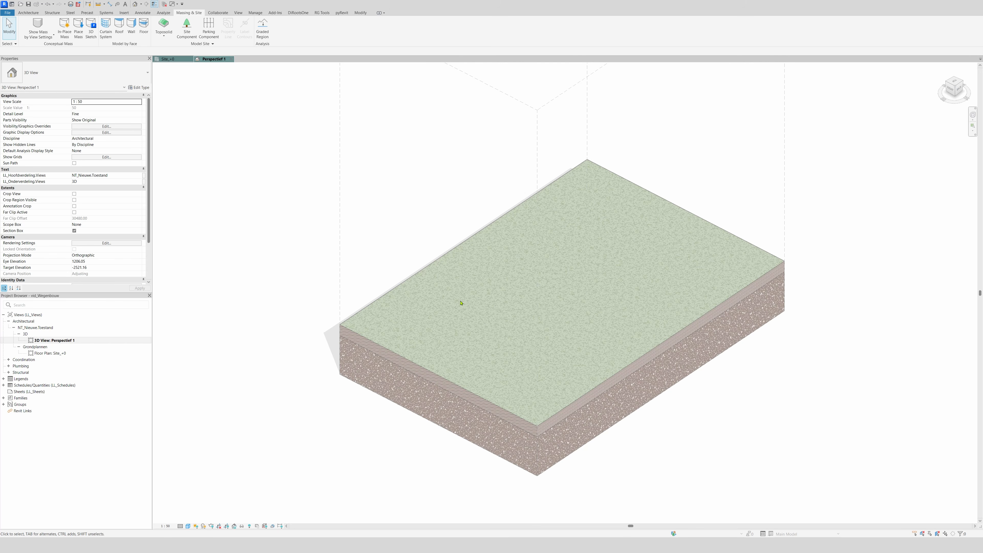
{"action": "left_click", "coordinate": [162, 59]}
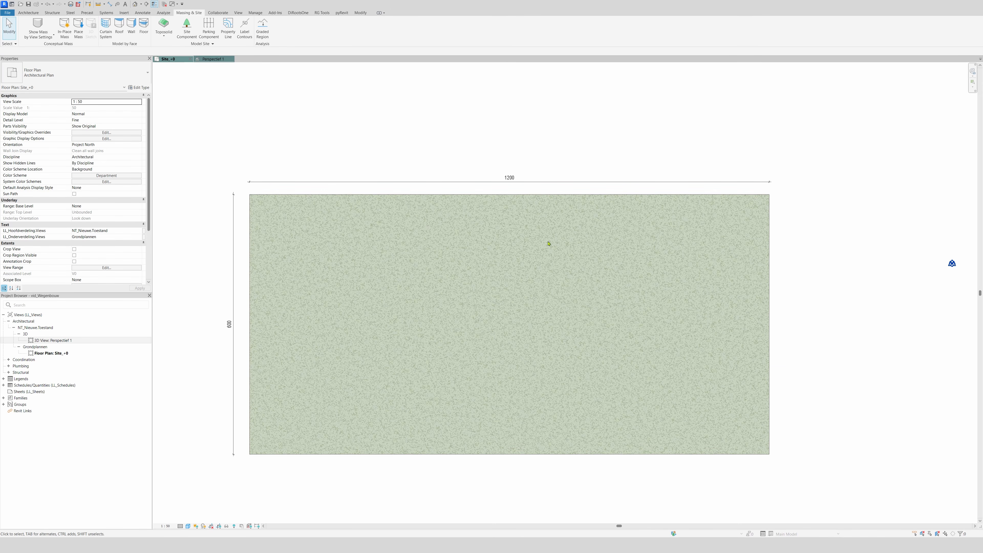
- Edit the toposolid's boundary and sketch a closed seven-sided inner loop, beginning with a horizontal upper edge about 360 long
{"action": "left_click", "coordinate": [353, 199]}
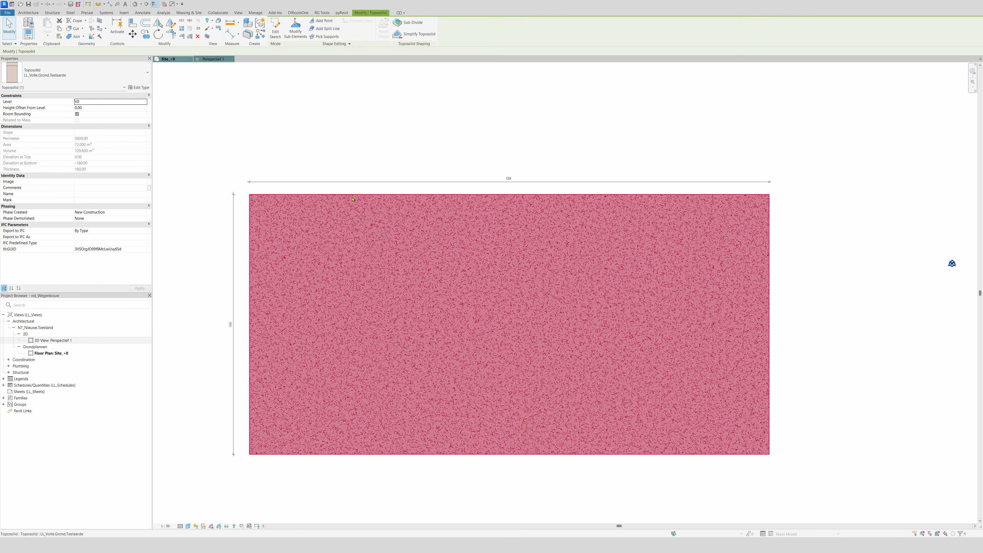
{"action": "left_click", "coordinate": [276, 30]}
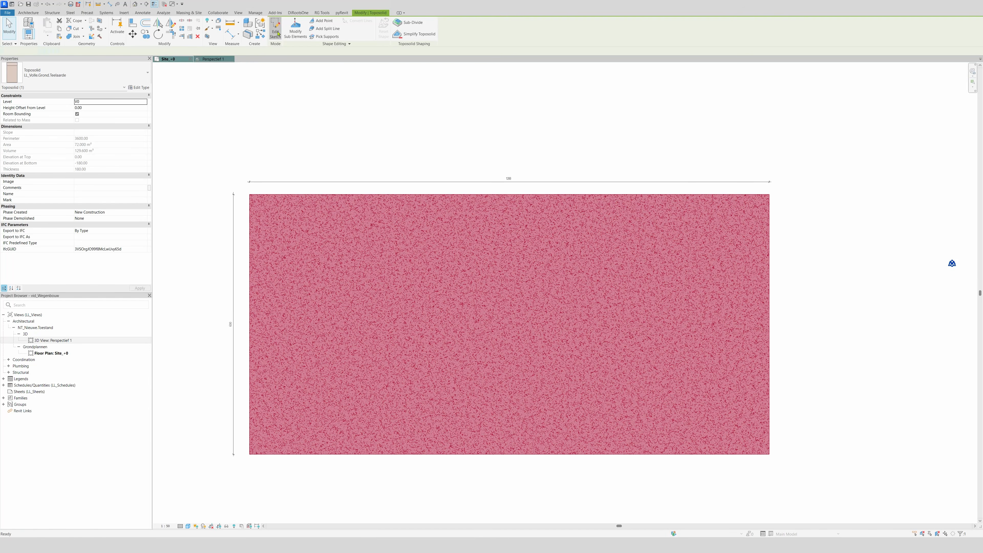
{"action": "left_click", "coordinate": [323, 24]}
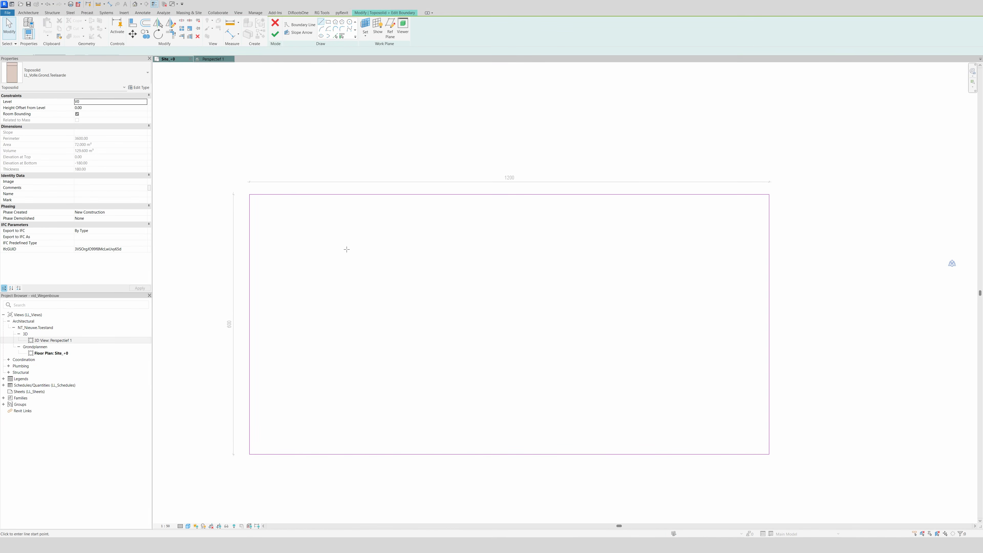
{"action": "left_click", "coordinate": [305, 269]}
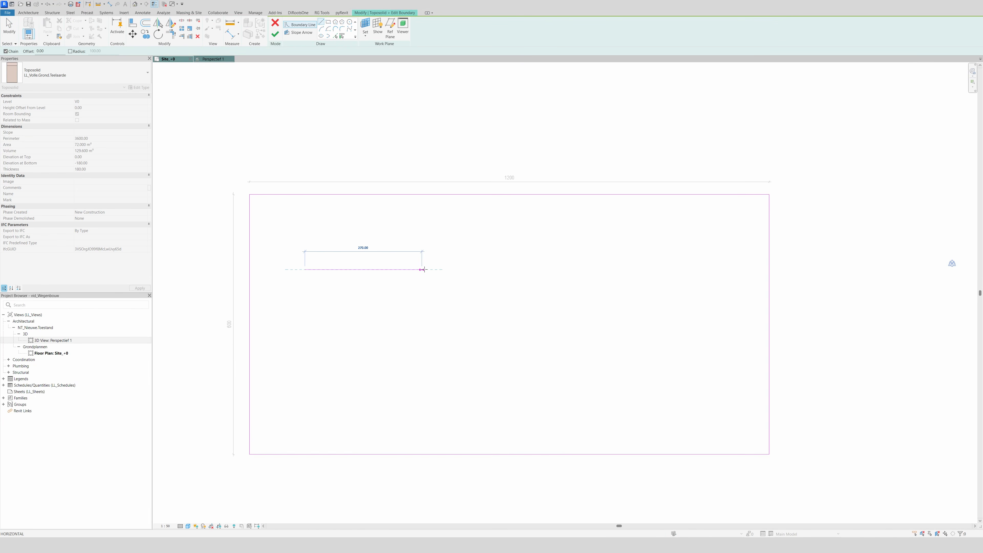
{"action": "left_click", "coordinate": [457, 271]}
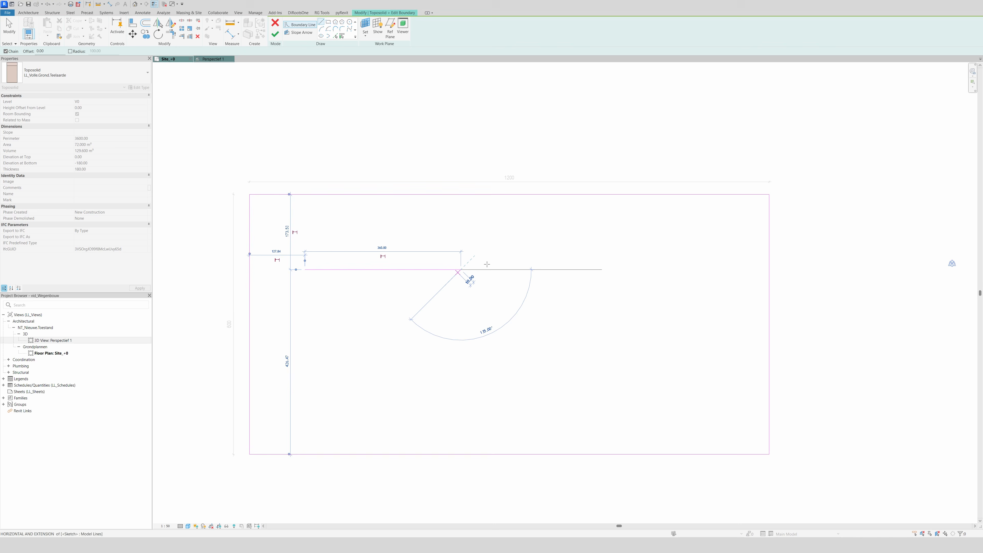
{"action": "left_click", "coordinate": [578, 240]}
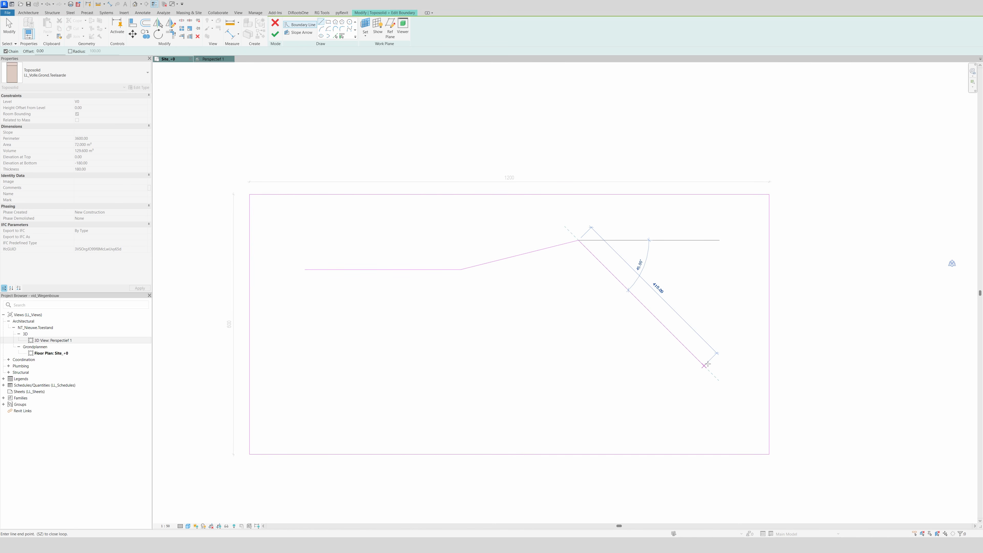
{"action": "left_click", "coordinate": [684, 289]}
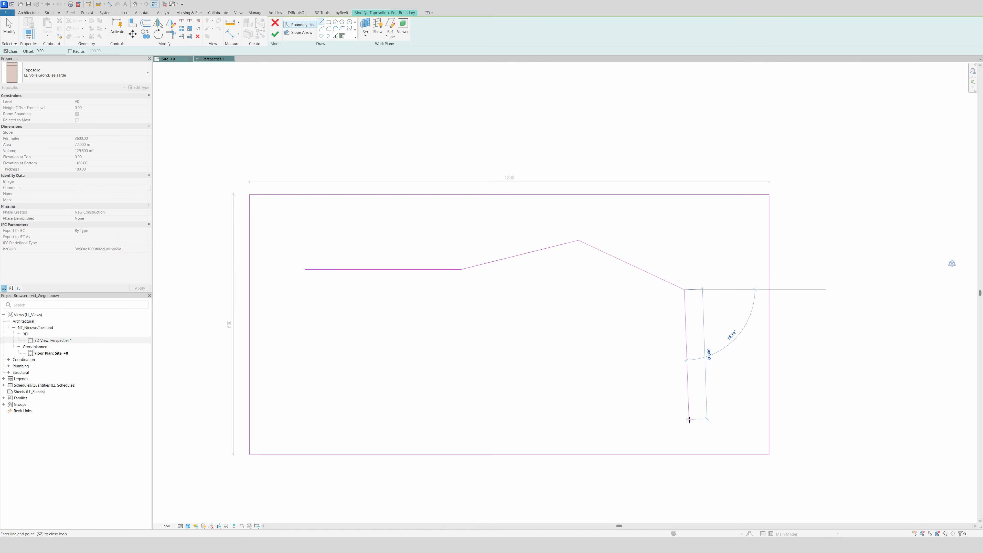
{"action": "left_click", "coordinate": [565, 424]}
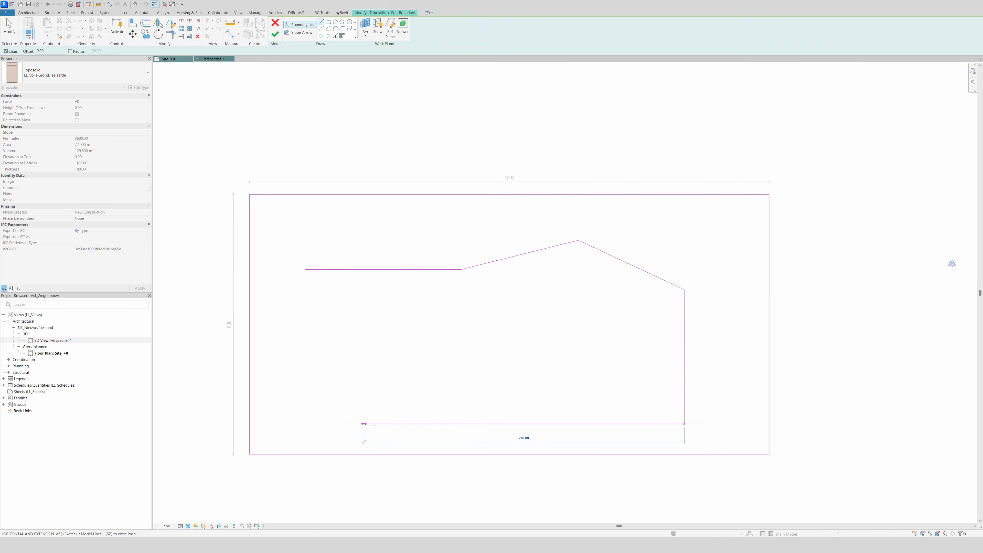
{"action": "left_click", "coordinate": [381, 423]}
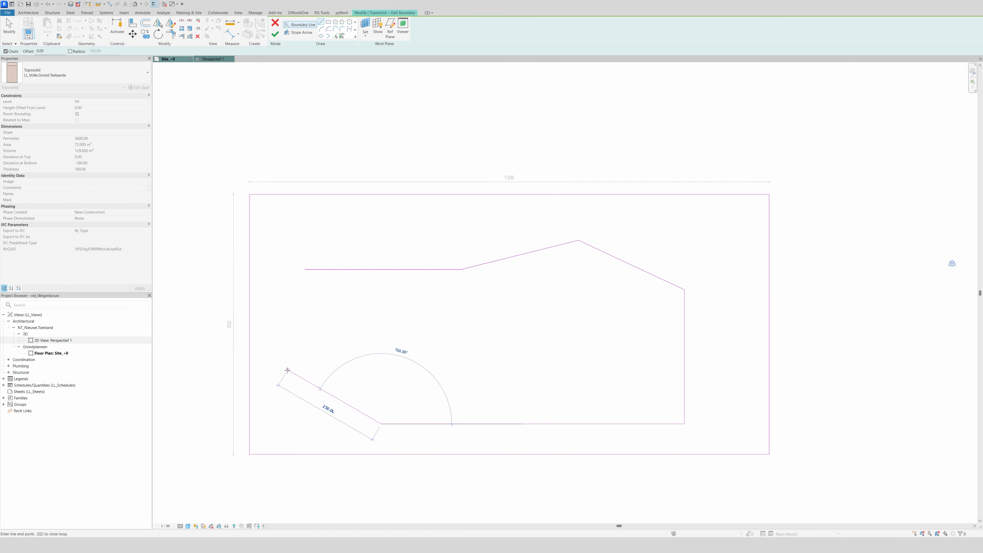
{"action": "left_click", "coordinate": [305, 366]}
{"action": "left_click", "coordinate": [305, 270]}
{"action": "key", "text": "Escape"}
{"action": "key", "text": "Escape"}
- Nudge the three upper edges of the inner loop upward, closer to the rectangle's upper edge
{"action": "mouse_move", "coordinate": [287, 208]}
{"action": "left_mouse_down"}
{"action": "mouse_move", "coordinate": [704, 289]}
{"action": "mouse_move", "coordinate": [713, 306]}
{"action": "left_mouse_up"}
{"action": "key", "text": "Up"}
{"action": "key", "text": "Up"}
{"action": "key", "text": "Up"}
{"action": "key", "text": "Up"}
{"action": "key", "text": "Up"}
{"action": "key", "text": "Up"}
{"action": "key", "text": "Up"}
{"action": "key", "text": "Up"}
{"action": "key", "text": "Up"}
{"action": "key", "text": "Up"}
{"action": "key", "text": "Up"}
{"action": "key", "text": "Up"}
{"action": "key", "text": "Up"}
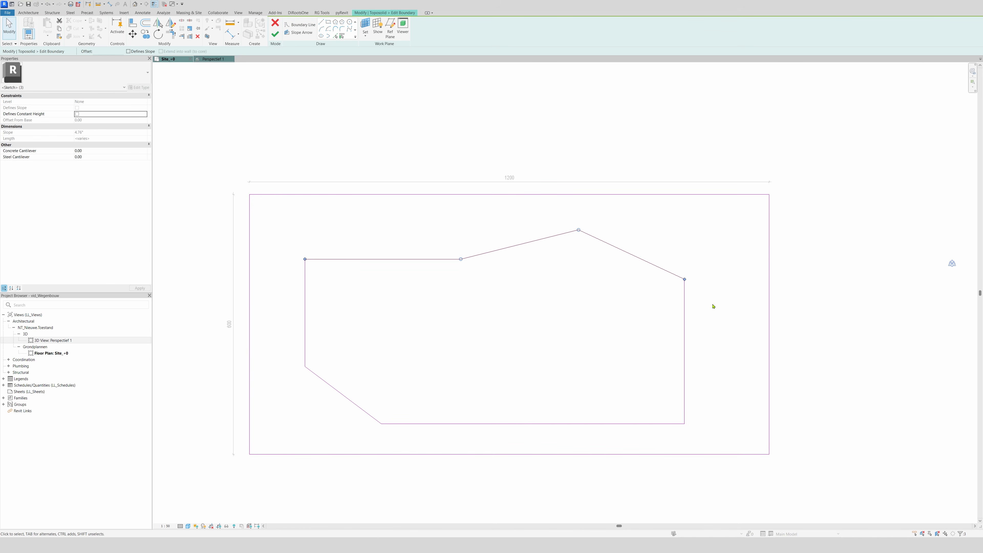
{"action": "key", "text": "Escape"}
- Nudge the vertical right edge of the inner loop outward, toward the rectangle's right edge
{"action": "left_click", "coordinate": [684, 325]}
{"action": "key", "text": "Right"}
{"action": "key", "text": "Right"}
{"action": "key", "text": "Right"}
{"action": "key", "text": "Right"}
{"action": "key", "text": "Right"}
{"action": "key", "text": "Right"}
{"action": "key", "text": "Right"}
{"action": "key", "text": "Right"}
{"action": "key", "text": "Right"}
{"action": "key", "text": "Right"}
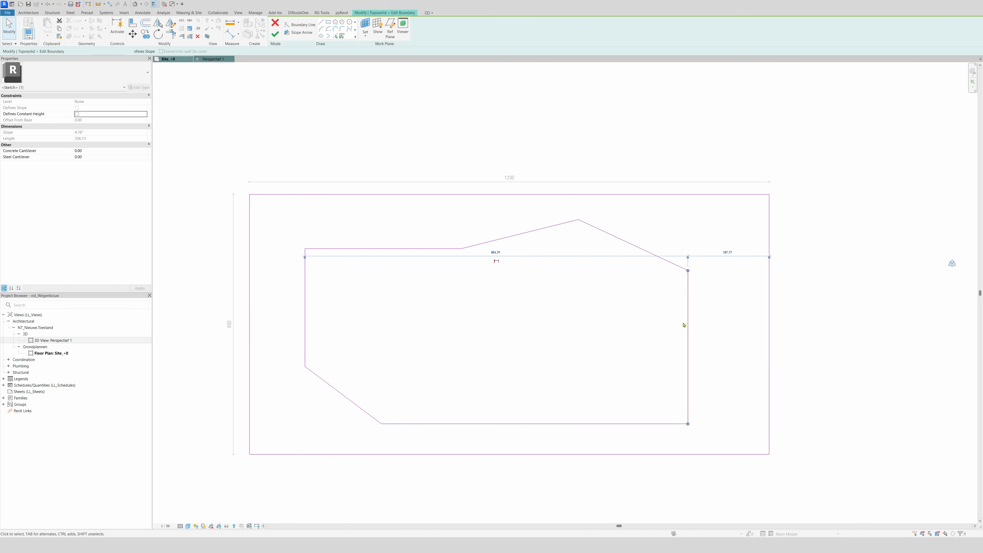
{"action": "key", "text": "Right"}
{"action": "key", "text": "Right"}
{"action": "key", "text": "Right"}
{"action": "key", "text": "Right"}
{"action": "key", "text": "Right"}
{"action": "key", "text": "Right"}
{"action": "key", "text": "Right"}
{"action": "key", "text": "Right"}
{"action": "key", "text": "Right"}
{"action": "key", "text": "Right"}
{"action": "key", "text": "Right"}
{"action": "key", "text": "Right"}
{"action": "key", "text": "Right"}
{"action": "key", "text": "Right"}
{"action": "key", "text": "Right"}
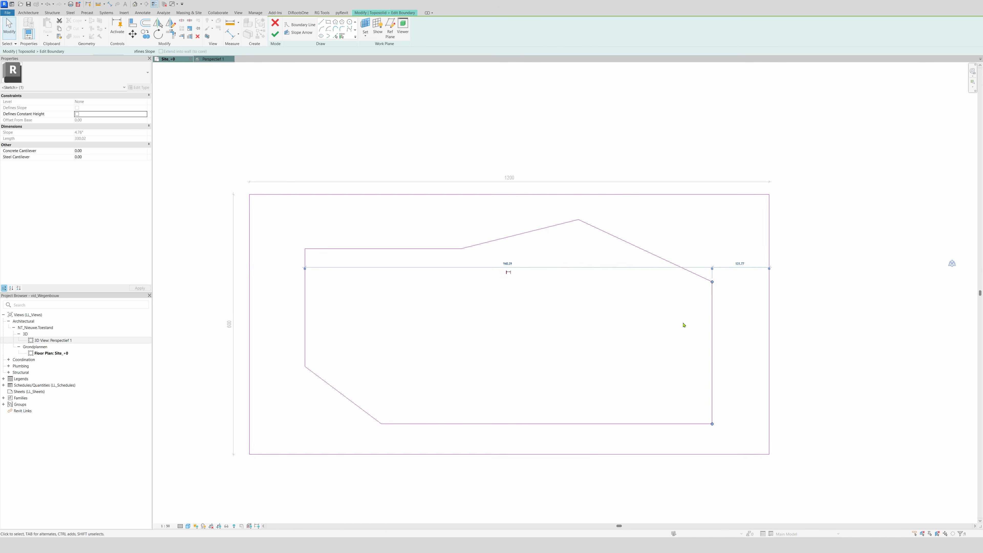
{"action": "key", "text": "Right"}
{"action": "key", "text": "Right"}
{"action": "key", "text": "Right"}
{"action": "key", "text": "Right"}
{"action": "key", "text": "Escape"}
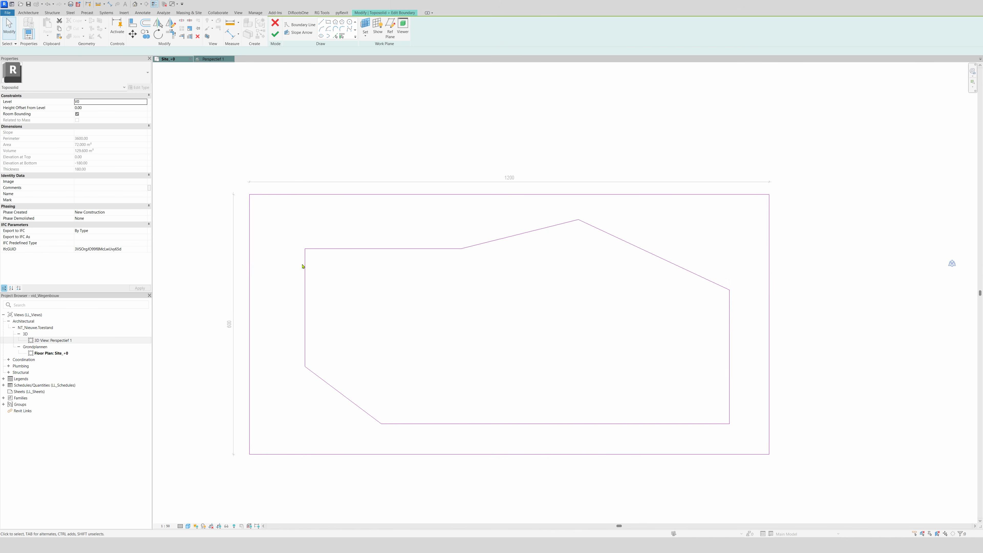
- Move the inner loop's vertical left edge outward to about 78 from the rectangle's left edge
{"action": "left_click", "coordinate": [305, 268]}
{"action": "key", "text": "m"}
{"action": "key", "text": "v"}
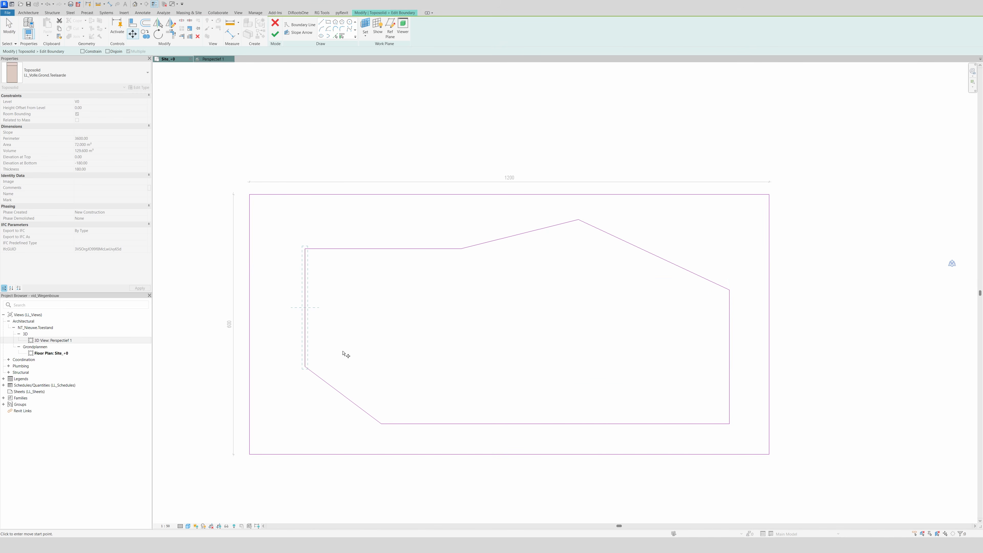
{"action": "left_click", "coordinate": [342, 331]}
{"action": "left_click", "coordinate": [319, 331]}
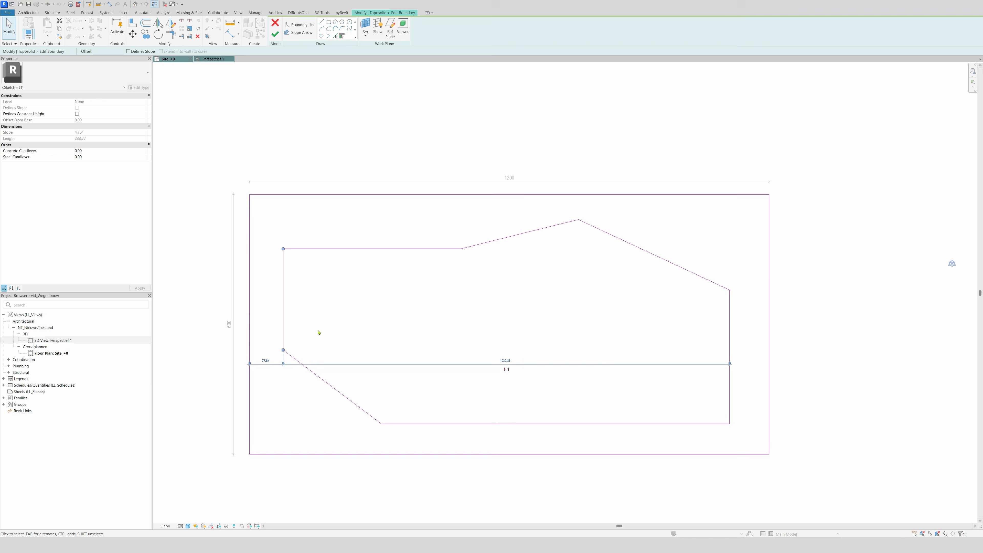
- Fillet the inner loop's upper-left corner with a radius of 100
{"action": "left_click", "coordinate": [339, 315]}
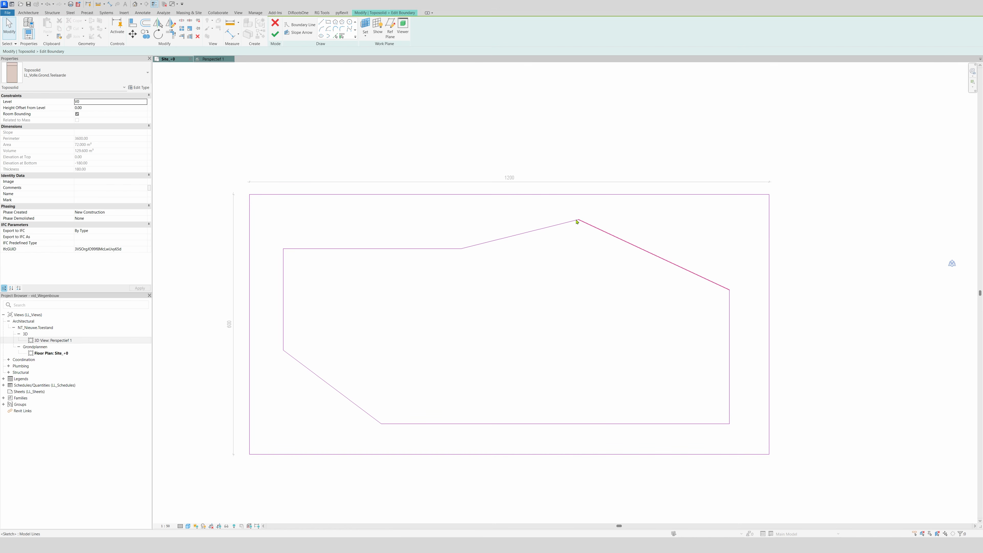
{"action": "left_click", "coordinate": [342, 29]}
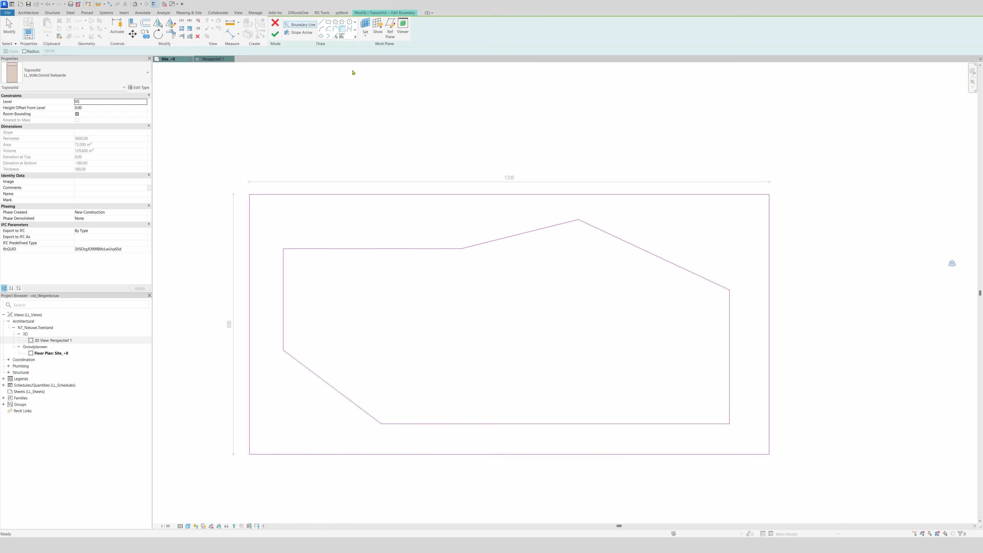
{"action": "left_click", "coordinate": [291, 249]}
{"action": "left_click", "coordinate": [284, 260]}
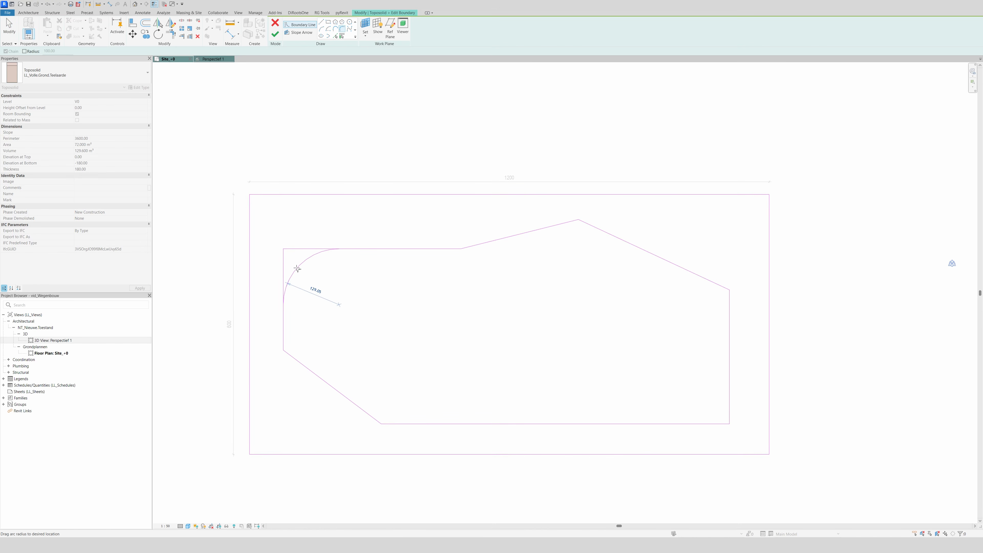
{"action": "left_click", "coordinate": [292, 259]}
{"action": "left_click", "coordinate": [314, 267]}
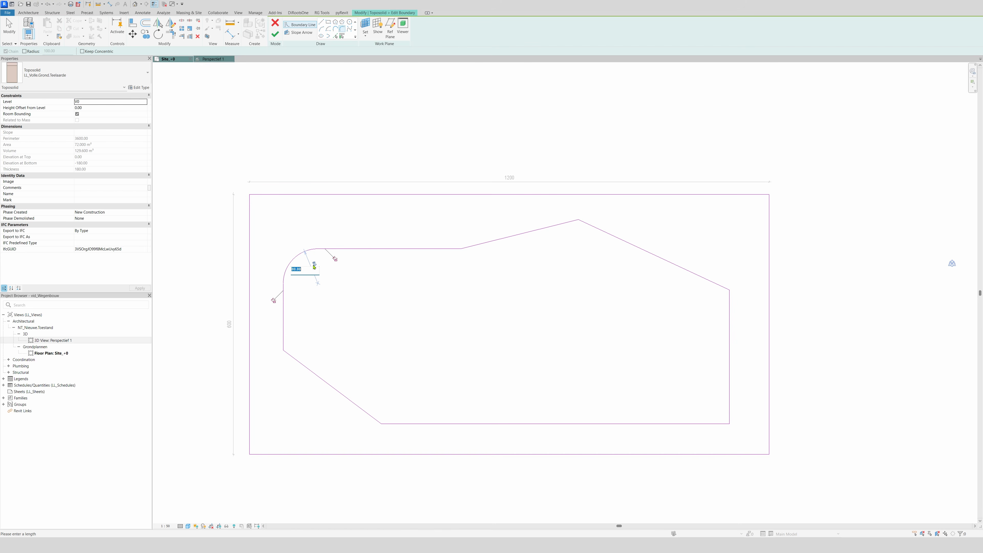
{"action": "type", "text": "100"}
{"action": "key", "text": "Return"}
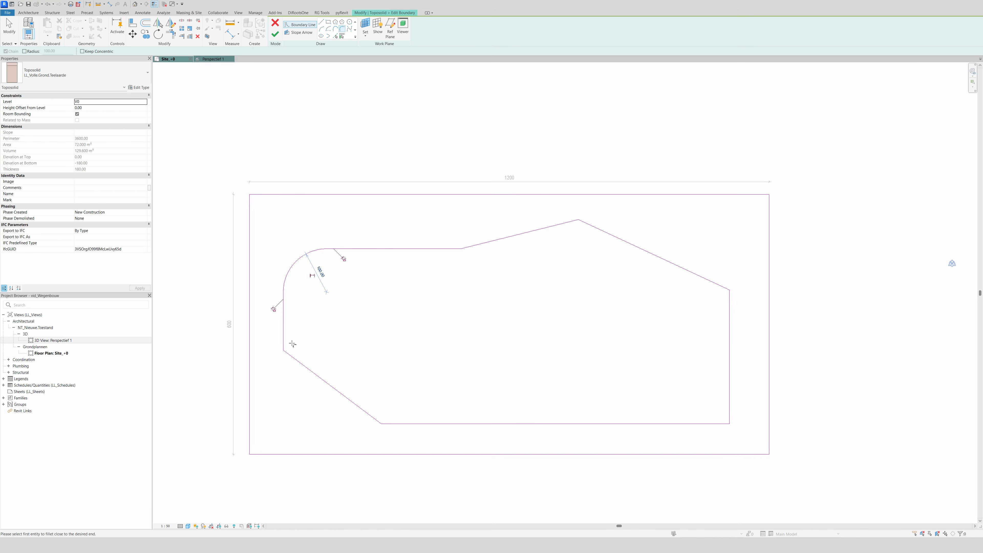
- Fillet the corner between the inner loop's vertical left edge and lower slanted edge with a radius of 100
{"action": "left_click", "coordinate": [283, 337]}
{"action": "left_click", "coordinate": [291, 356]}
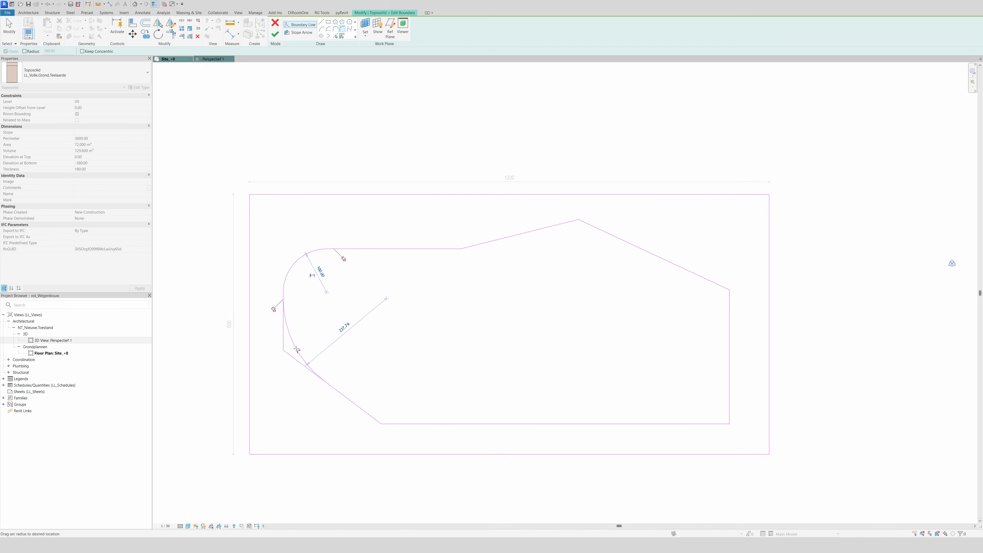
{"action": "left_click", "coordinate": [306, 362]}
{"action": "left_click", "coordinate": [333, 305]}
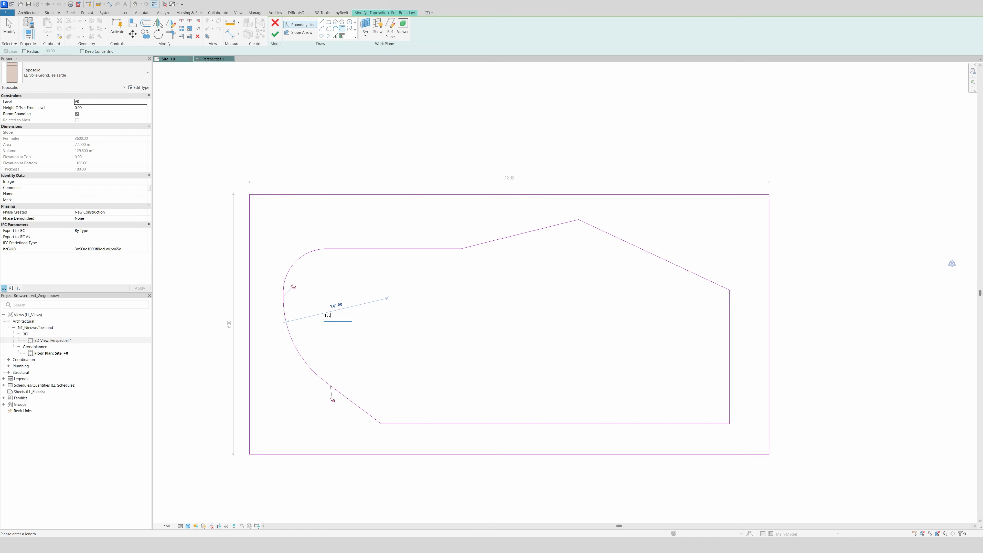
{"action": "type", "text": "100"}
{"action": "key", "text": "Return"}
- Fillet the corner between the inner loop's lower slanted edge and horizontal bottom edge with a radius of 200
{"action": "left_click", "coordinate": [361, 407]}
{"action": "left_click", "coordinate": [391, 423]}
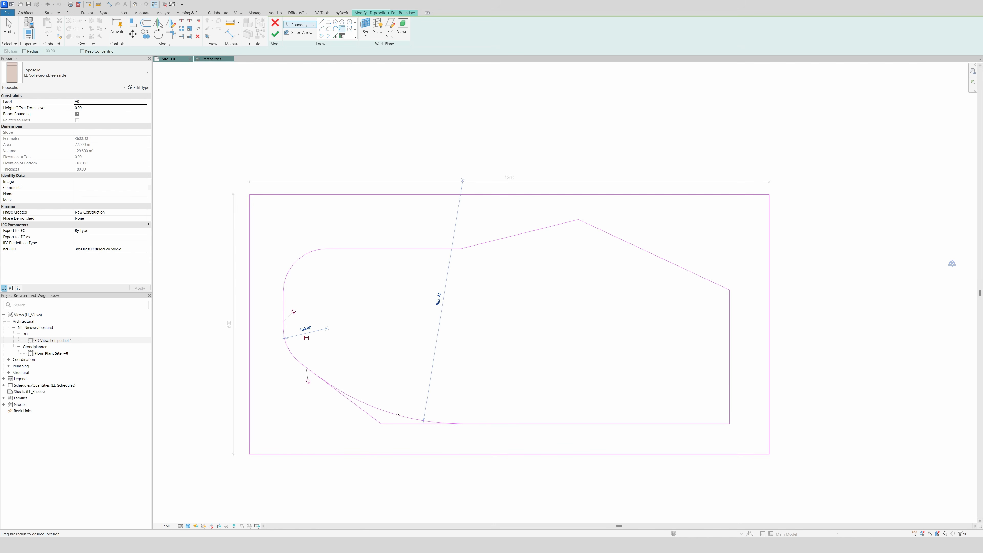
{"action": "left_click", "coordinate": [395, 413]}
{"action": "left_click", "coordinate": [398, 308]}
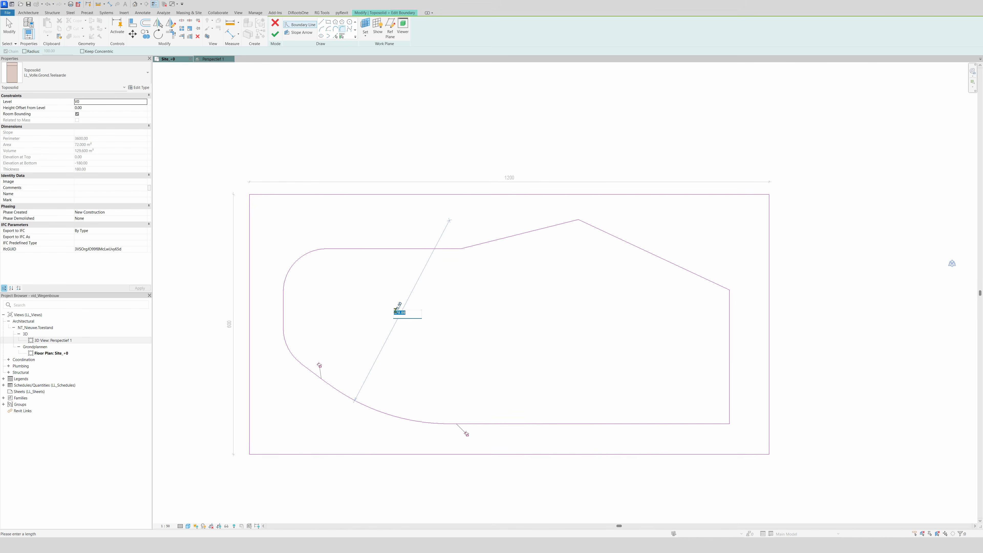
{"action": "type", "text": "200"}
{"action": "key", "text": "Return"}
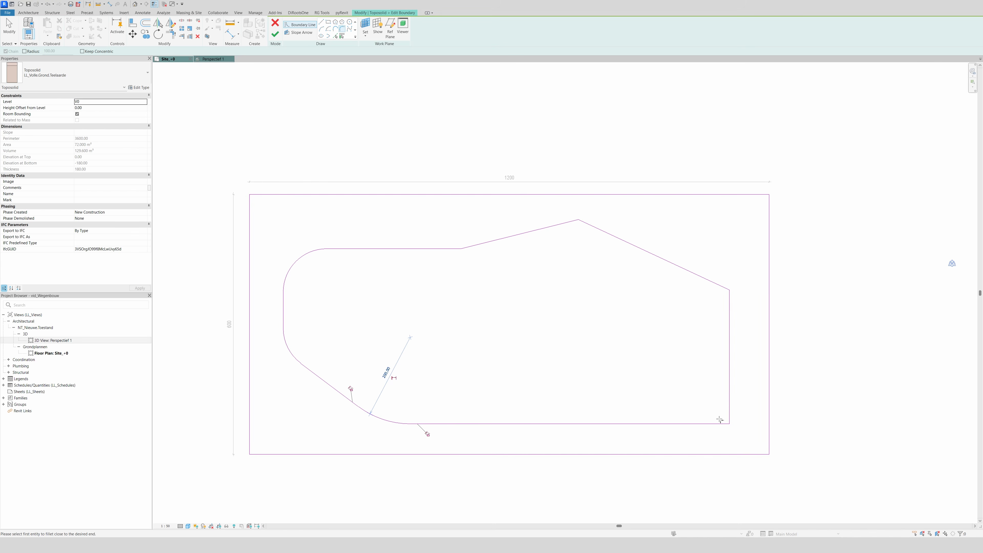
- Fillet the inner loop's lower-right corner with a radius of about 120
{"action": "left_click", "coordinate": [719, 422]}
{"action": "left_click", "coordinate": [730, 416]}
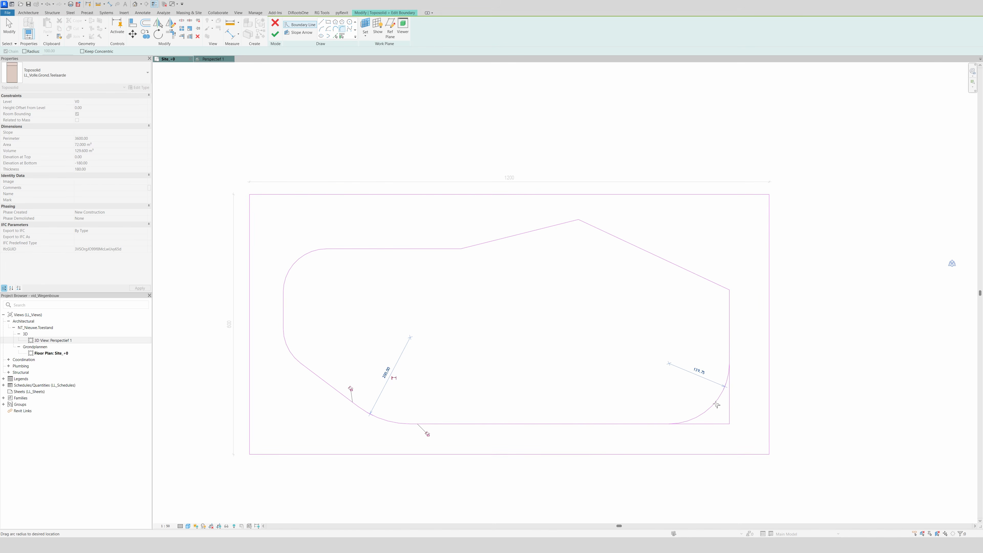
{"action": "left_click", "coordinate": [717, 405]}
{"action": "left_click", "coordinate": [686, 394]}
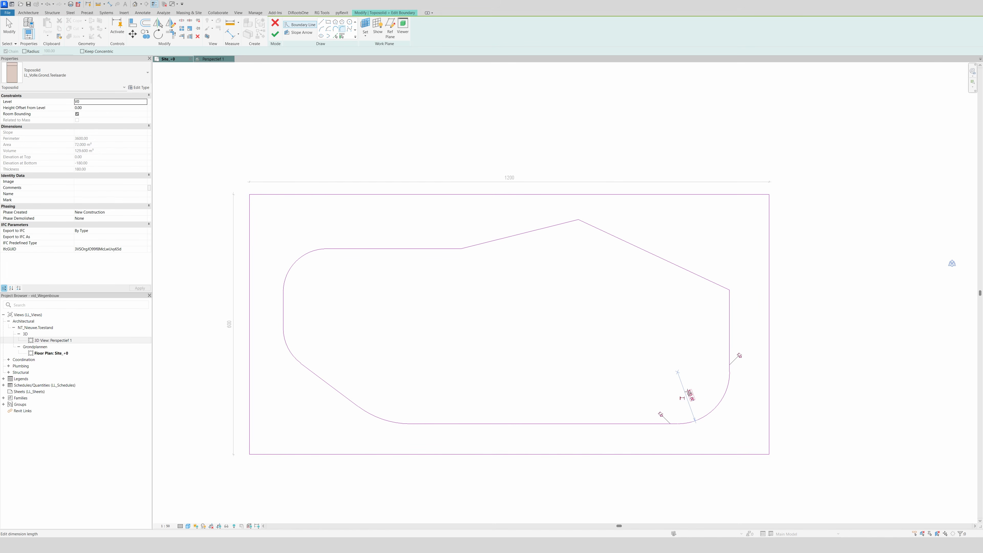
- Fillet the corner between the inner loop's vertical right edge and upper slanted edge with a radius of about 190
{"action": "left_click", "coordinate": [729, 297]}
{"action": "left_click", "coordinate": [722, 286]}
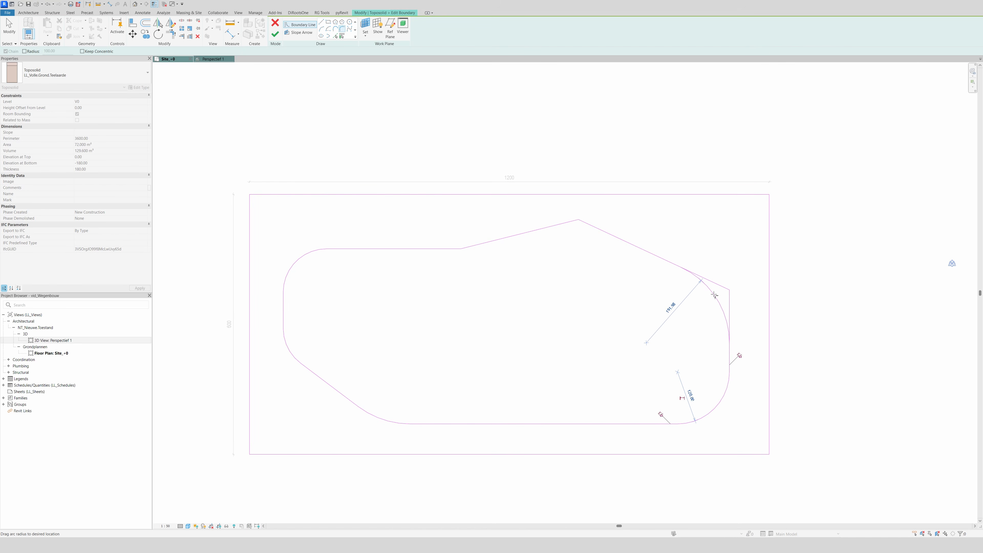
{"action": "left_click", "coordinate": [714, 295]}
{"action": "left_click", "coordinate": [684, 324]}
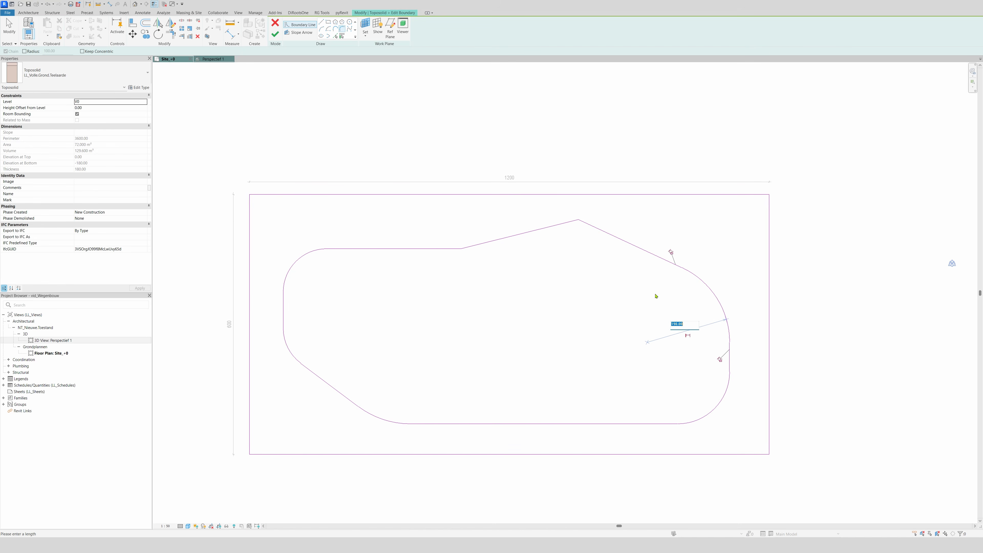
{"action": "left_click", "coordinate": [611, 237]}
- Fillet the inner loop's upper peak between the two slanted edges with a radius of 450
{"action": "left_click", "coordinate": [611, 236]}
{"action": "left_click", "coordinate": [569, 222]}
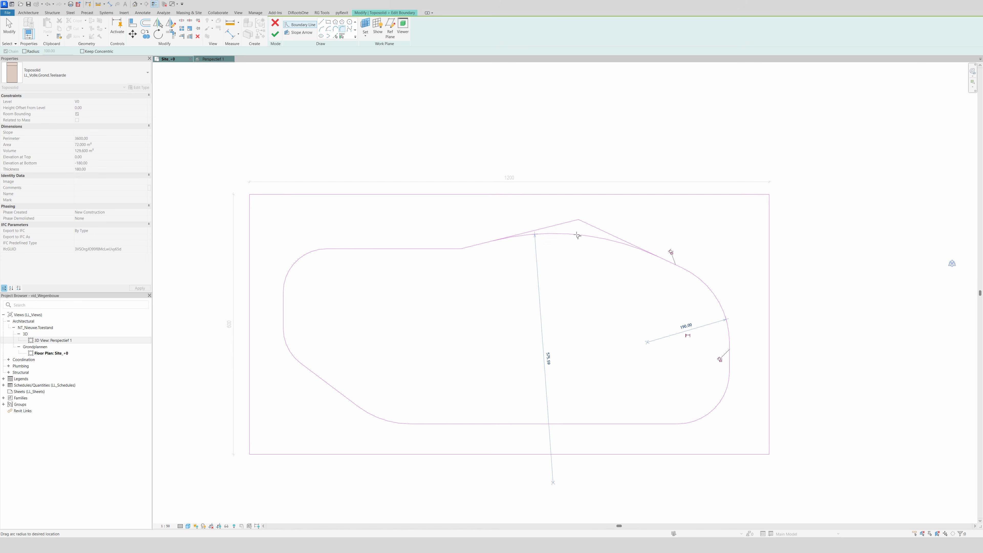
{"action": "left_click", "coordinate": [577, 235]}
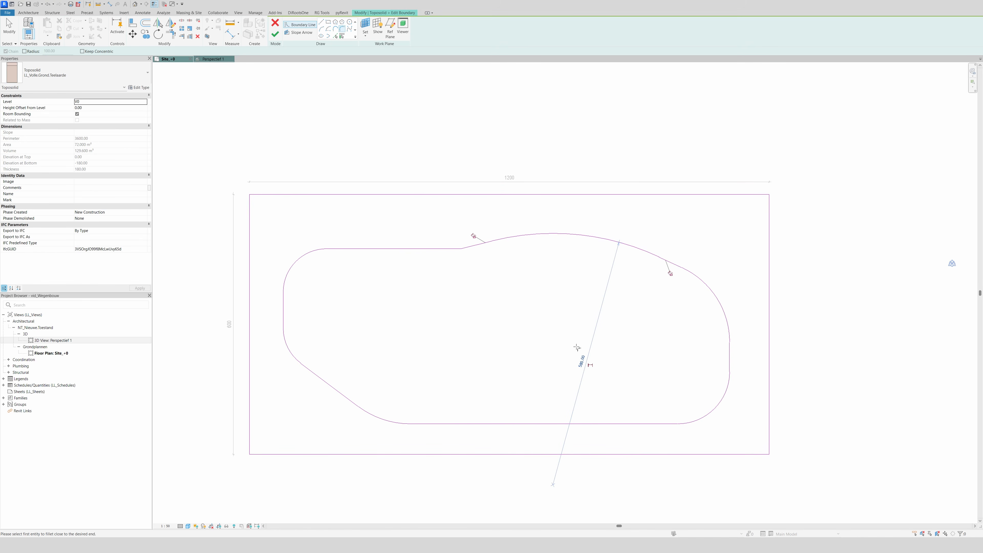
{"action": "left_click", "coordinate": [584, 361]}
{"action": "type", "text": "450"}
{"action": "key", "text": "Return"}
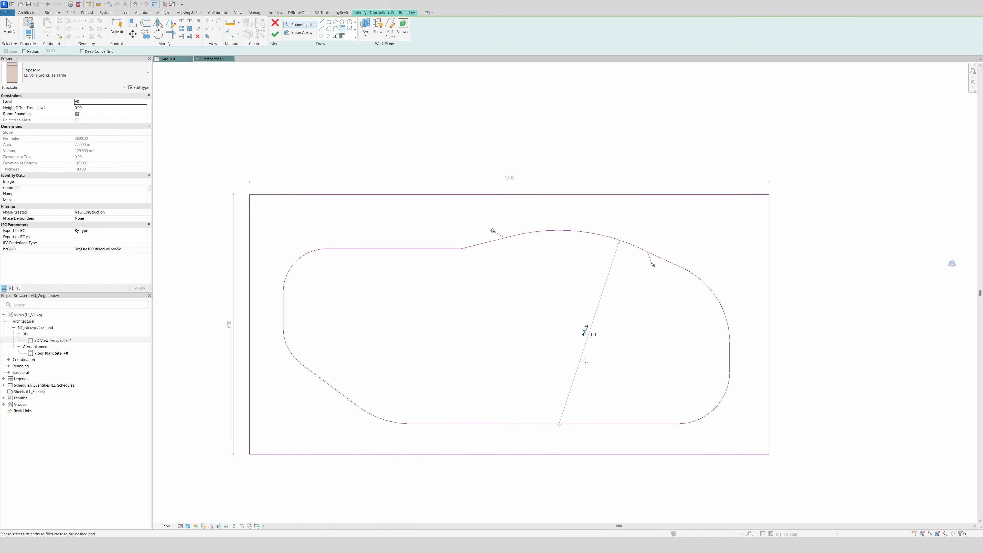
- Fillet the shallow bend beside the inner loop's horizontal upper edge with a radius of 800 and finish the boundary edit
{"action": "left_click", "coordinate": [474, 245]}
{"action": "left_click", "coordinate": [452, 248]}
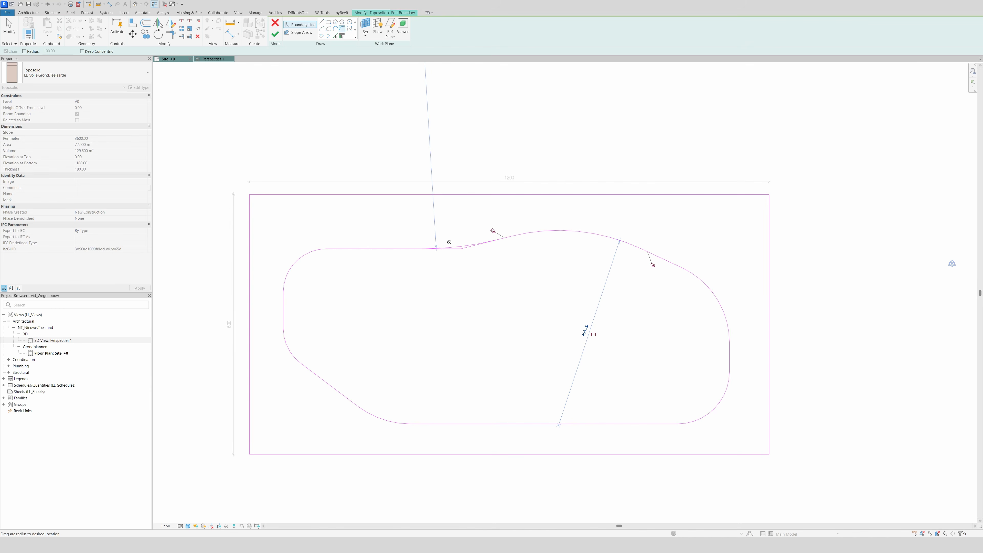
{"action": "scroll", "coordinate": [450, 244], "scroll_direction": "up", "scroll_amount": 2}
{"action": "left_click", "coordinate": [463, 250]}
{"action": "scroll", "coordinate": [457, 292], "scroll_direction": "down", "scroll_amount": 2}
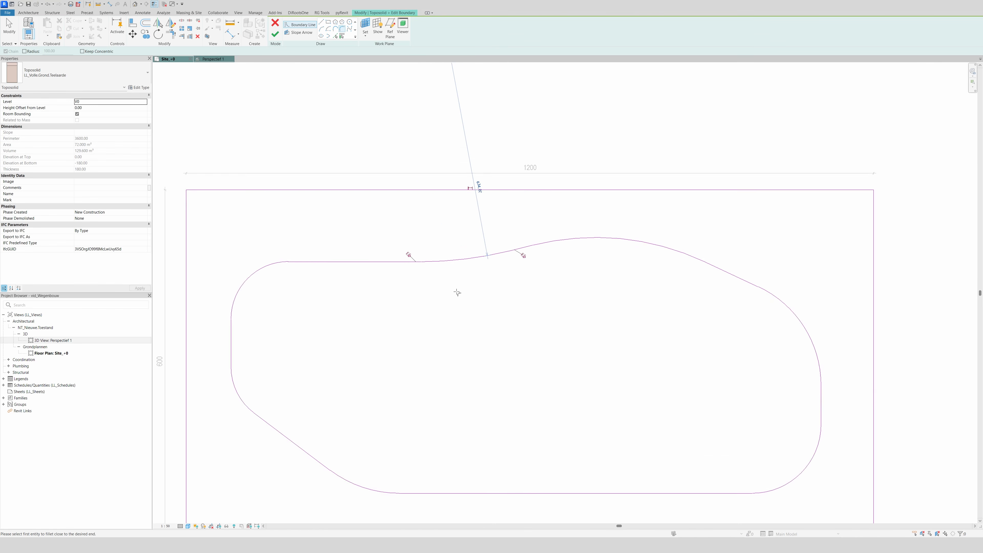
{"action": "left_click", "coordinate": [474, 211]}
{"action": "type", "text": "800"}
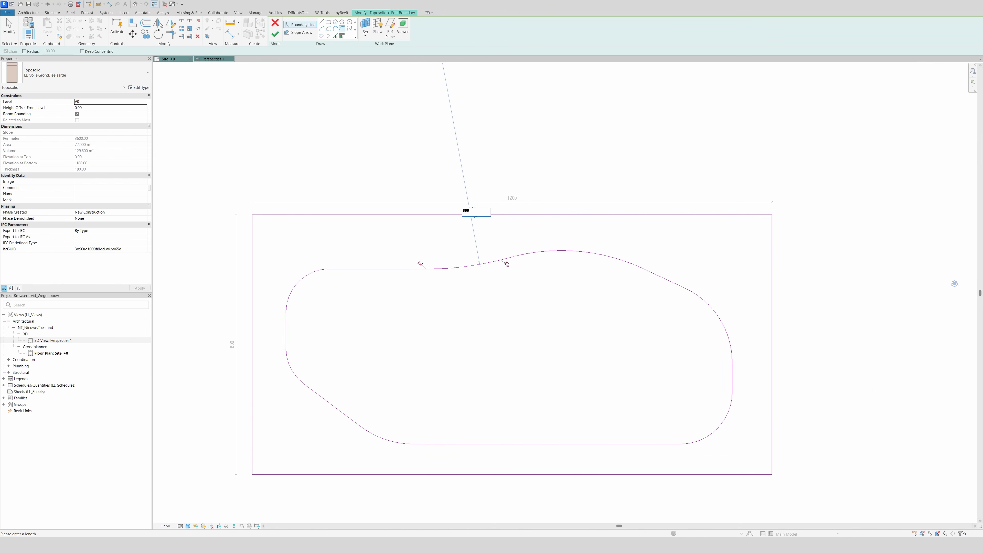
{"action": "key", "text": "Return"}
{"action": "key", "text": "Escape"}
{"action": "key", "text": "Escape"}
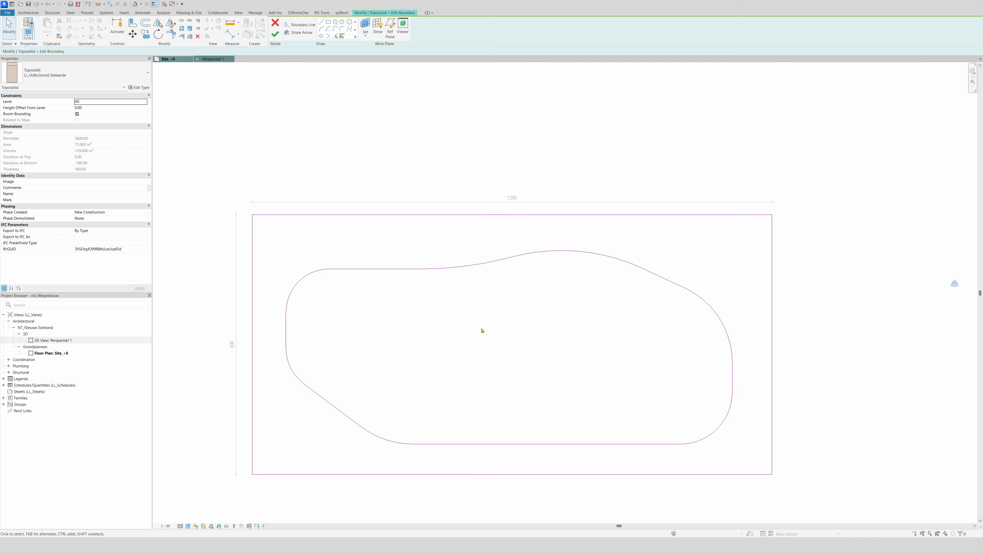
{"action": "left_click", "coordinate": [275, 34]}
{"action": "left_click", "coordinate": [533, 112]}
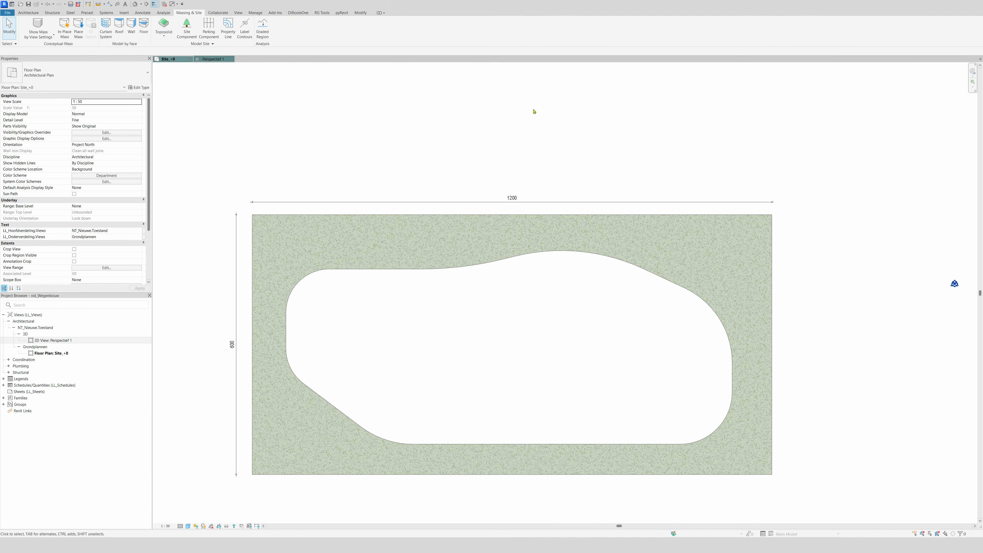
- In the 3D view, extend the section box past the toposolid's near end to expose the whole pond opening
{"action": "left_click", "coordinate": [217, 58]}
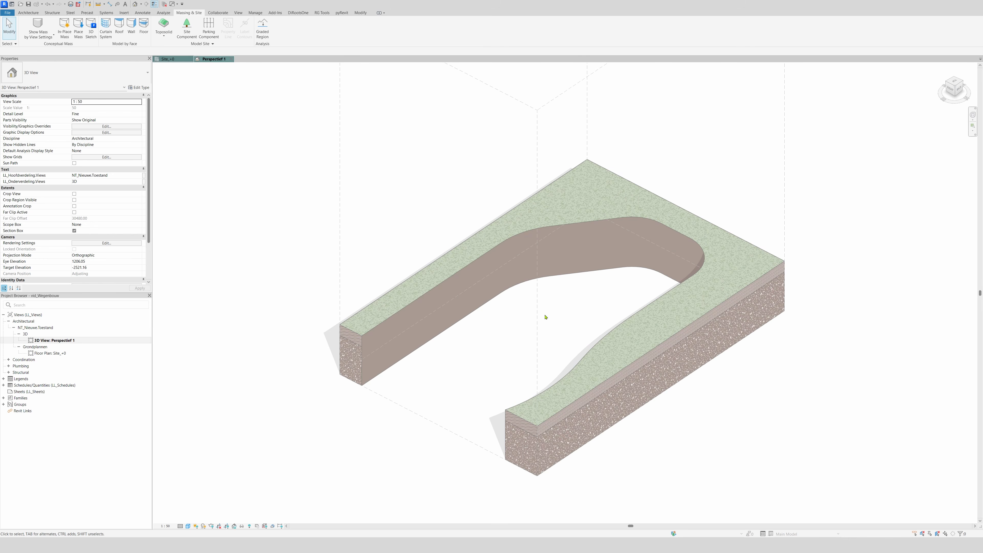
{"action": "scroll", "coordinate": [552, 235], "scroll_direction": "down", "scroll_amount": 3}
{"action": "left_click", "coordinate": [549, 200]}
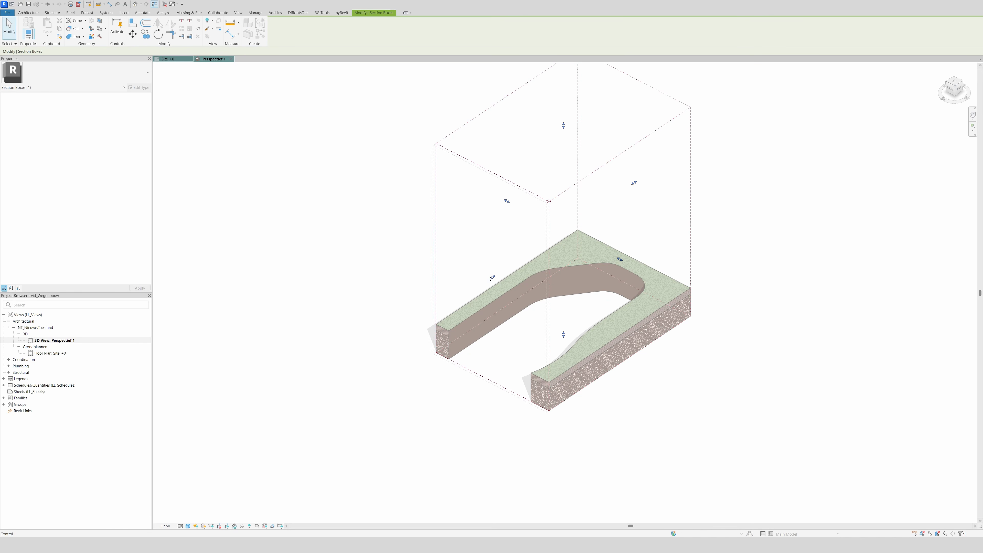
{"action": "left_click_drag", "start_coordinate": [492, 277], "coordinate": [431, 318]}
{"action": "scroll", "coordinate": [437, 331], "scroll_direction": "up", "scroll_amount": 1}
{"action": "scroll", "coordinate": [437, 333], "scroll_direction": "up", "scroll_amount": 1}
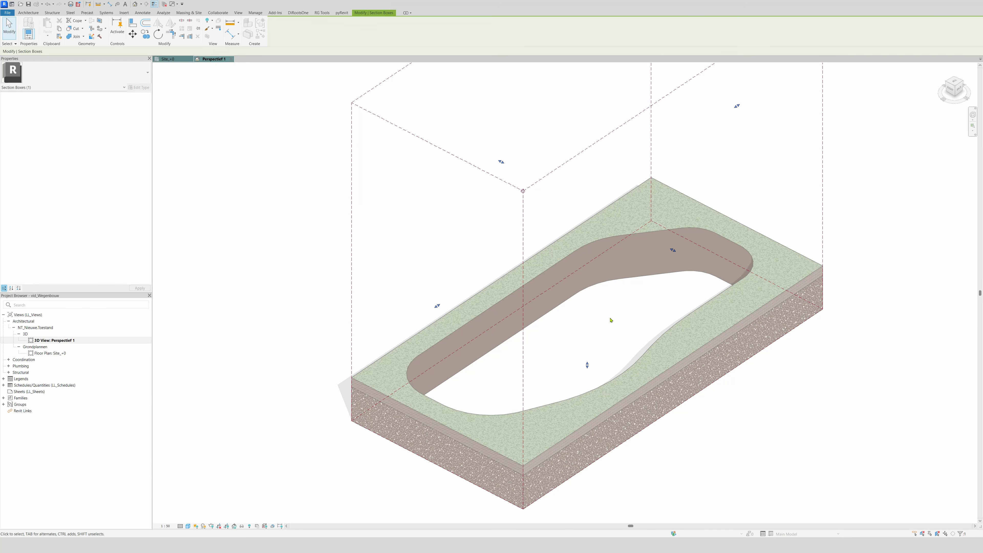
- Pull the section box's near end face inward in the 3D view to cut through the pond opening
{"action": "left_click", "coordinate": [168, 59]}
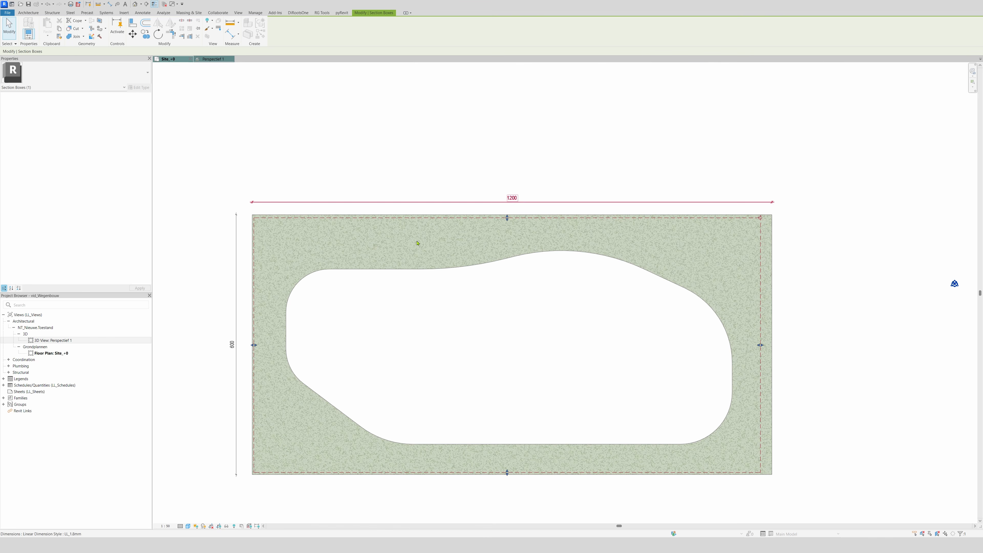
{"action": "left_click", "coordinate": [209, 58]}
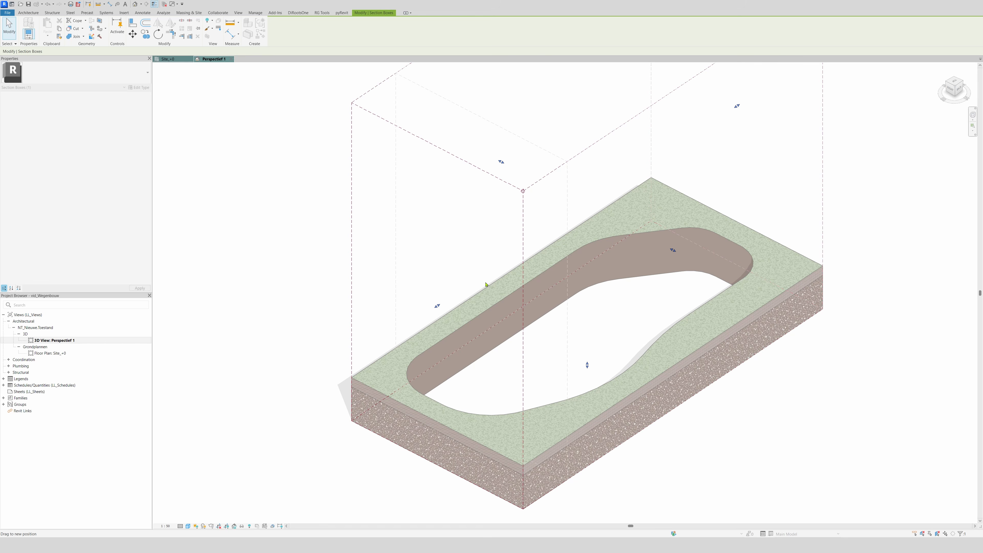
{"action": "left_click_drag", "start_coordinate": [438, 305], "coordinate": [483, 276]}
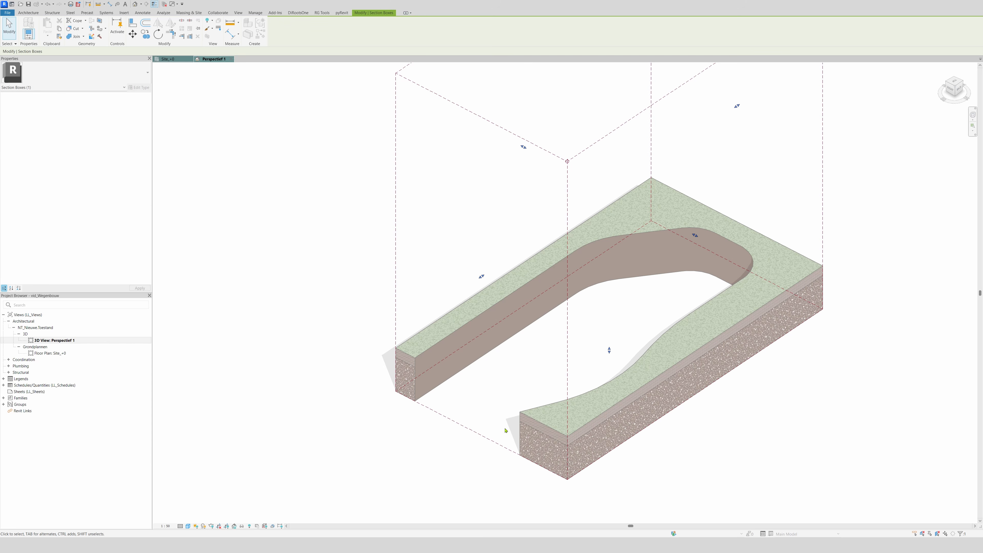
- In the site plan, create a similar toposolid and offset boundary lines 80 inward from the opening's left-side edges and arcs, including the lower-left curve
{"action": "left_click", "coordinate": [165, 59]}
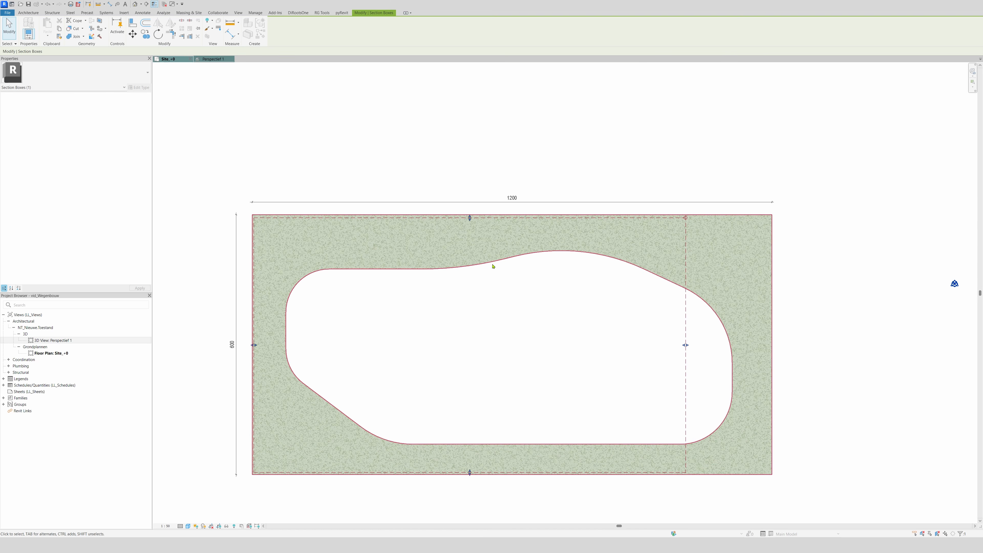
{"action": "left_click", "coordinate": [464, 232]}
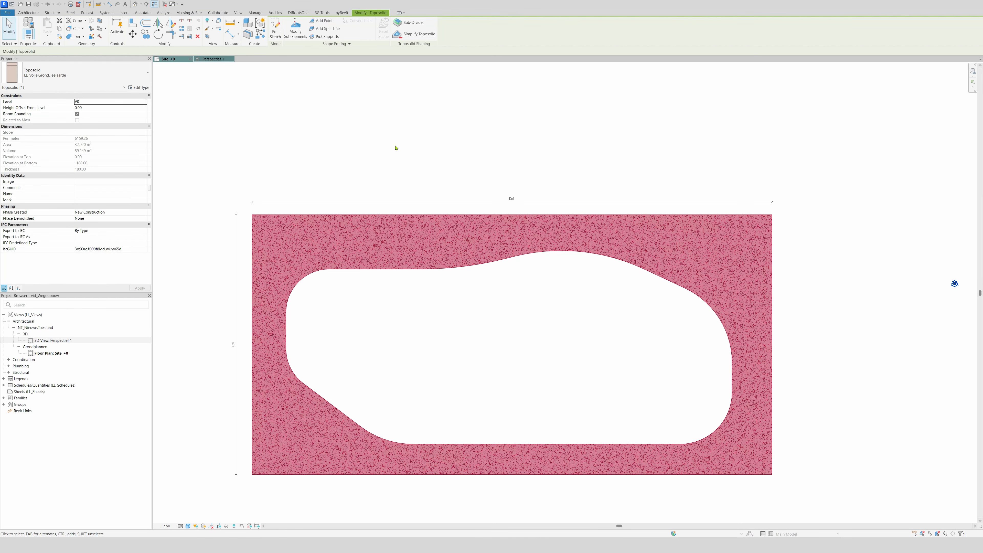
{"action": "key", "text": "c"}
{"action": "key", "text": "s"}
{"action": "left_click", "coordinate": [334, 36]}
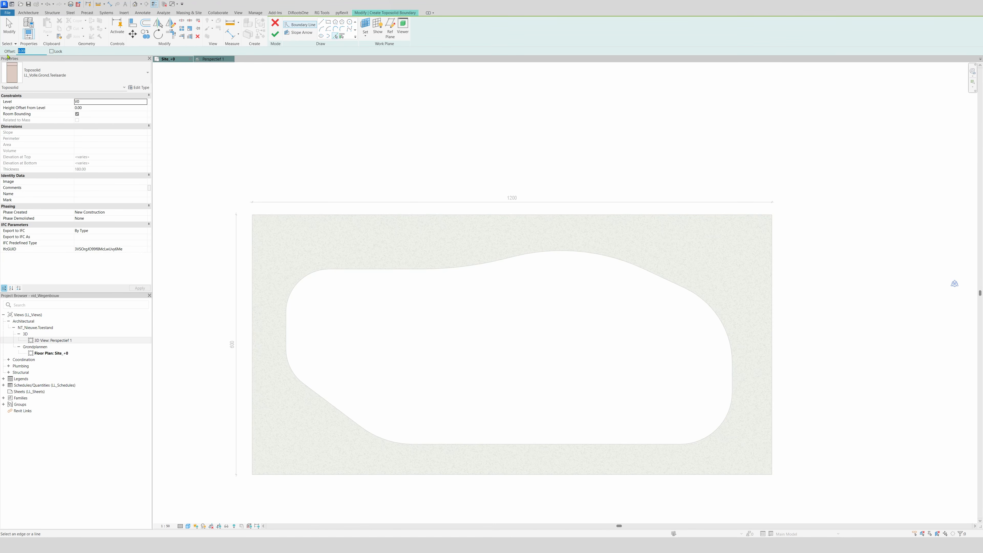
{"action": "left_click", "coordinate": [394, 273]}
{"action": "left_click", "coordinate": [295, 283]}
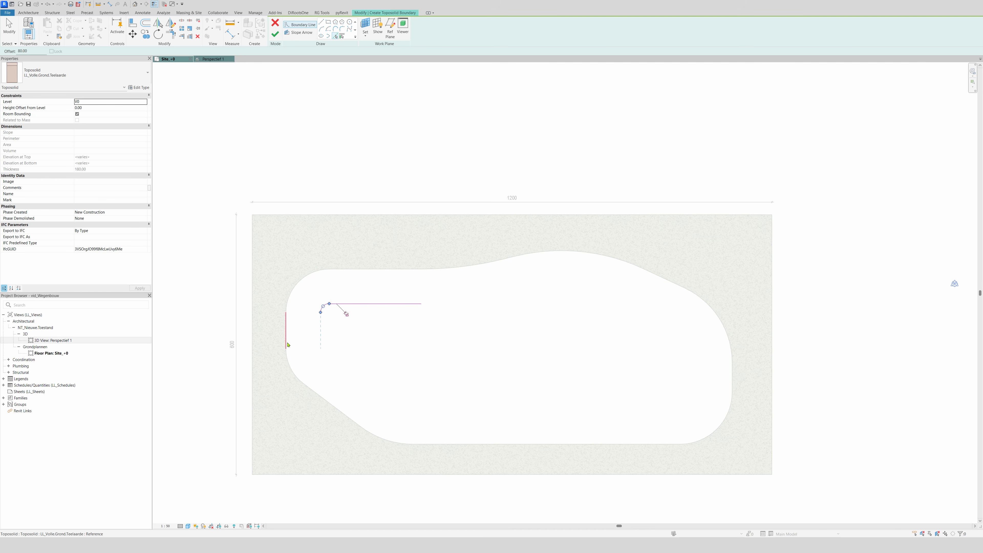
{"action": "left_click", "coordinate": [288, 341]}
{"action": "left_click", "coordinate": [299, 383]}
{"action": "left_click", "coordinate": [329, 402]}
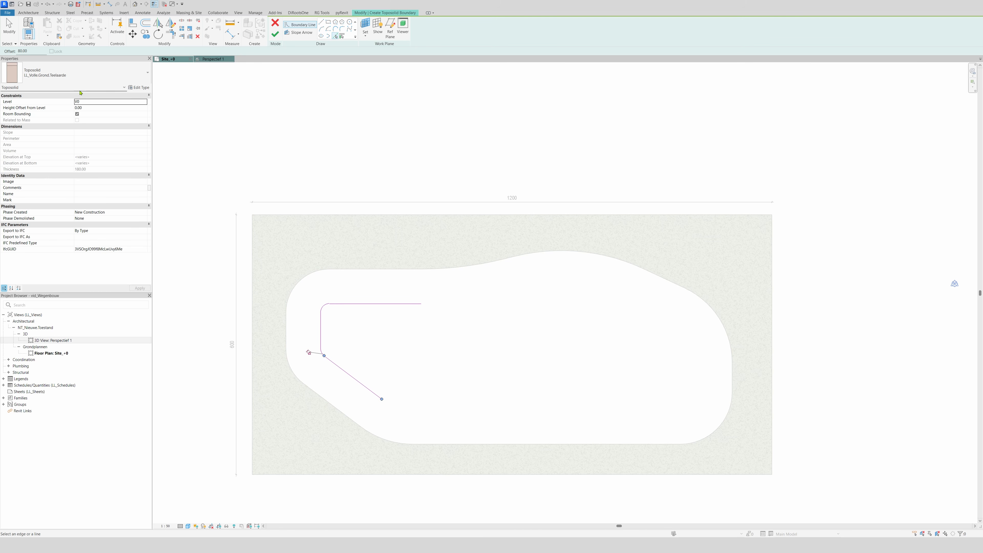
{"action": "left_click", "coordinate": [384, 443]}
- Try adding a boundary line from the opening's straight lower edge with a changed offset, and undo that line
{"action": "left_click_drag", "start_coordinate": [31, 49], "coordinate": [14, 52]}
{"action": "type", "text": "10"}
{"action": "left_click", "coordinate": [510, 445]}
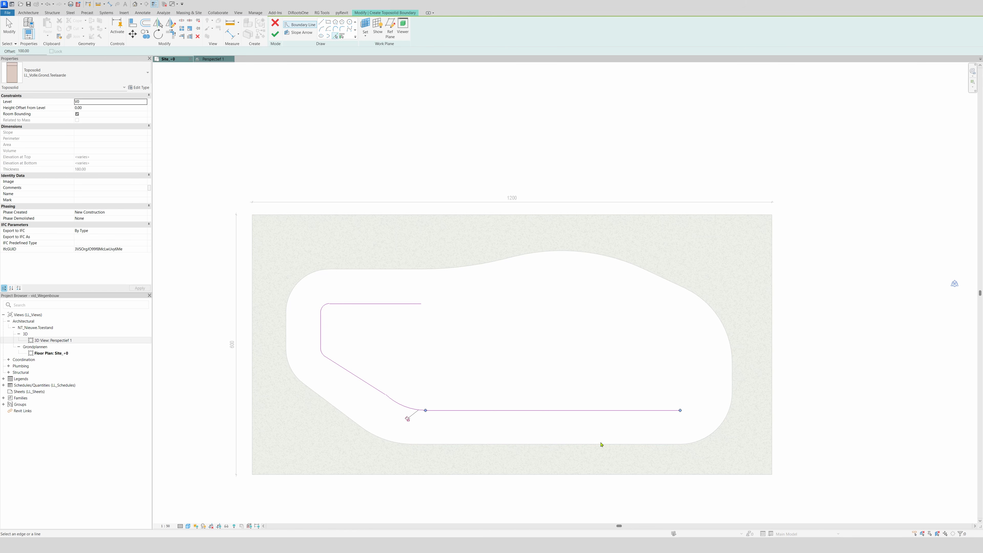
{"action": "key", "text": "ctrl+z"}
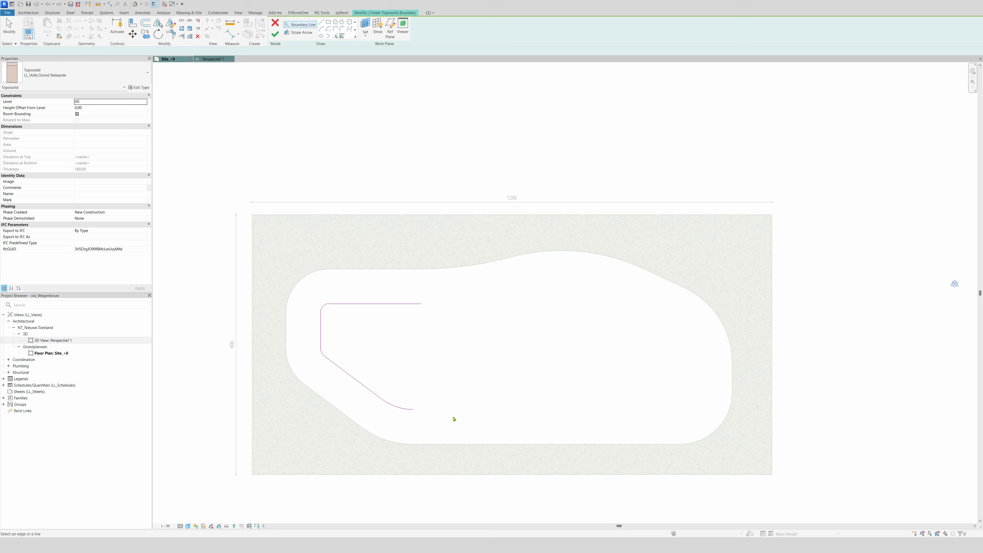
- Delete the lower-left curve from the inner toposolid's boundary sketch
{"action": "key", "text": "Escape"}
{"action": "left_click", "coordinate": [399, 409]}
{"action": "key", "text": "Delete"}
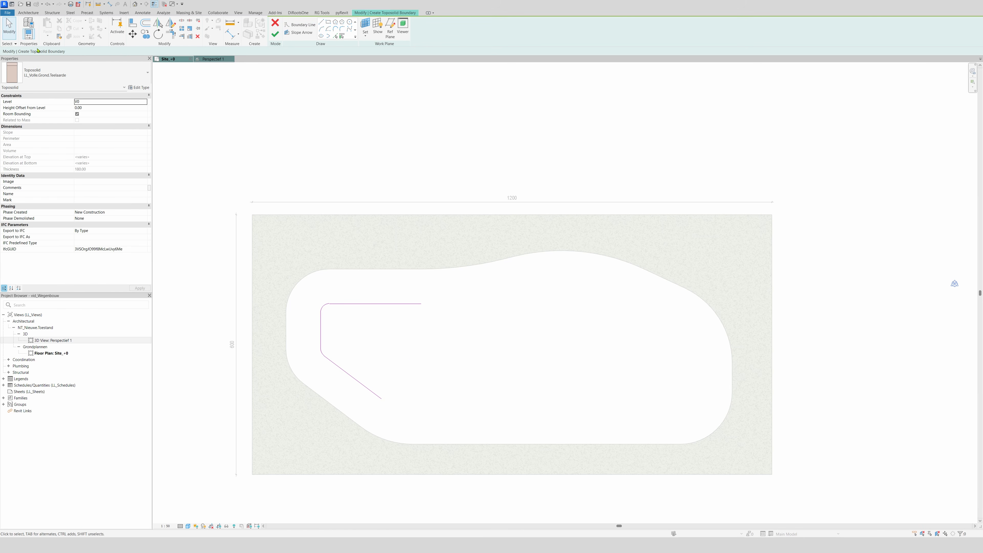
- Offset boundary lines 100 inward from the opening's straight lower edge, lower-right arc and straight right edge
{"action": "key", "text": "p"}
{"action": "key", "text": "l"}
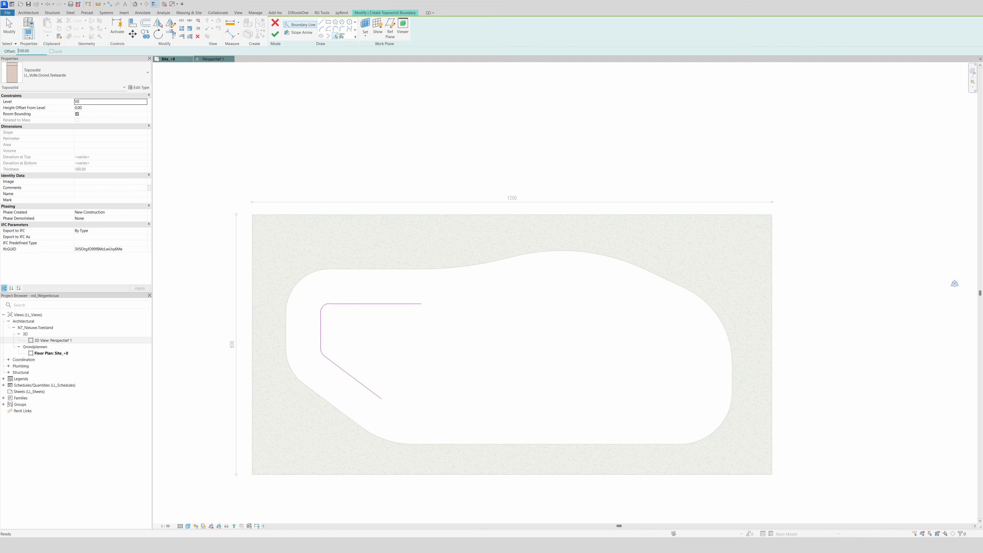
{"action": "left_click", "coordinate": [552, 443]}
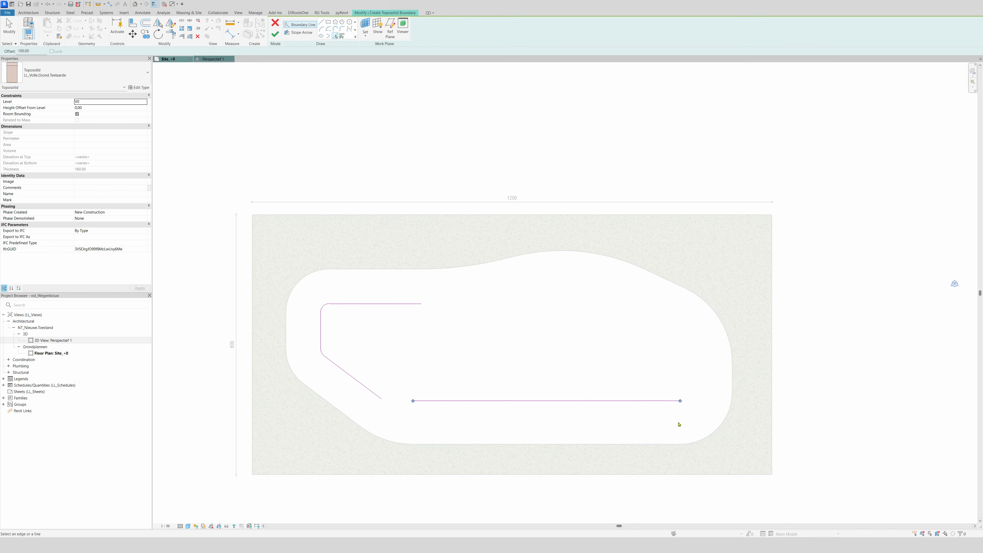
{"action": "left_click", "coordinate": [714, 428]}
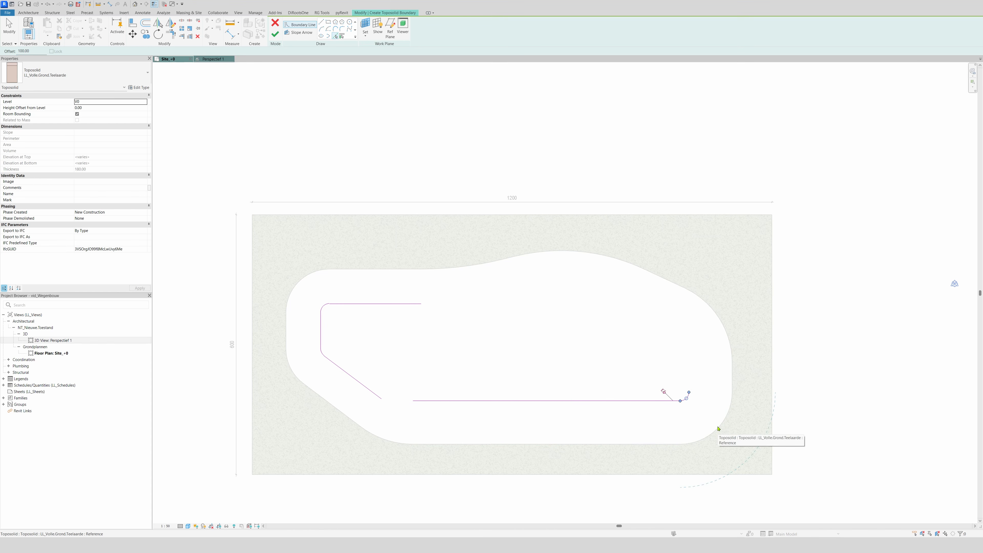
{"action": "left_click", "coordinate": [735, 374]}
- Set the offset to 80 and add inward boundary lines from the opening's two upper curves and the sloping upper-right edge
{"action": "left_click", "coordinate": [16, 51]}
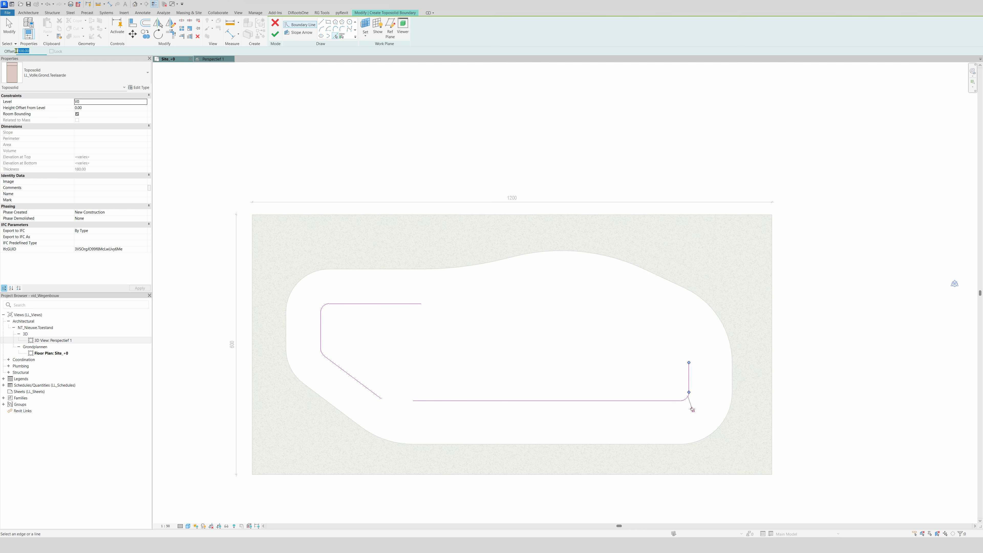
{"action": "type", "text": "80"}
{"action": "left_click", "coordinate": [559, 252]}
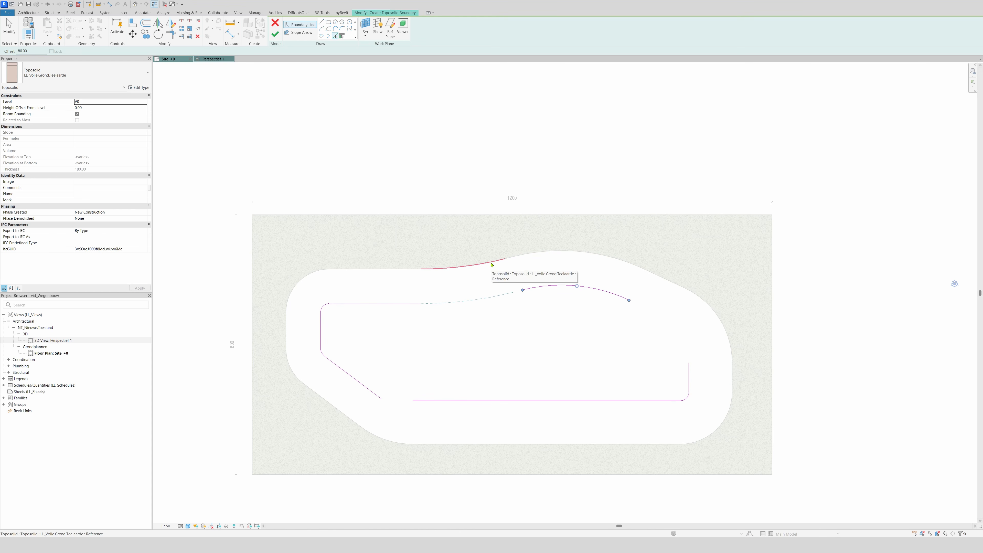
{"action": "left_click", "coordinate": [491, 265]}
{"action": "left_click", "coordinate": [669, 281]}
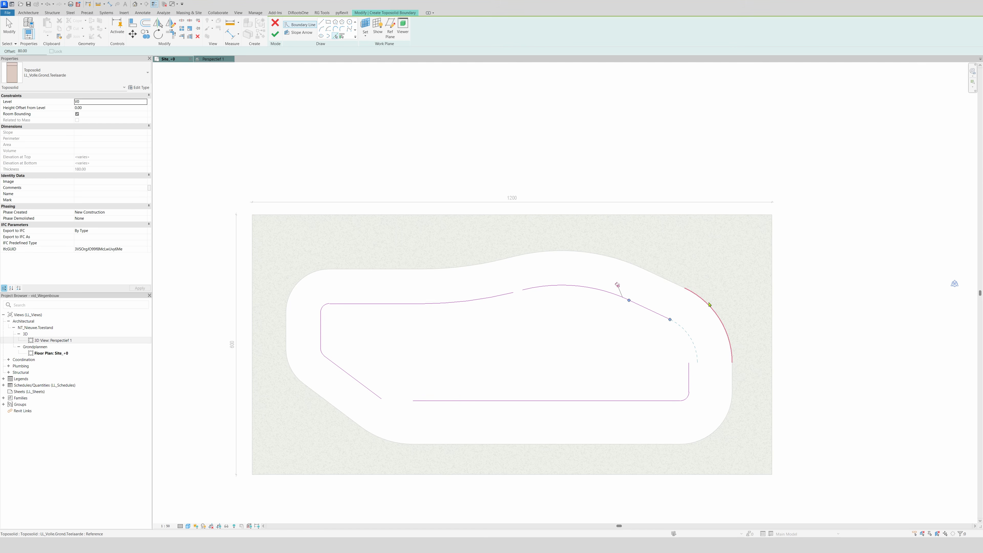
{"action": "left_click", "coordinate": [321, 22]}
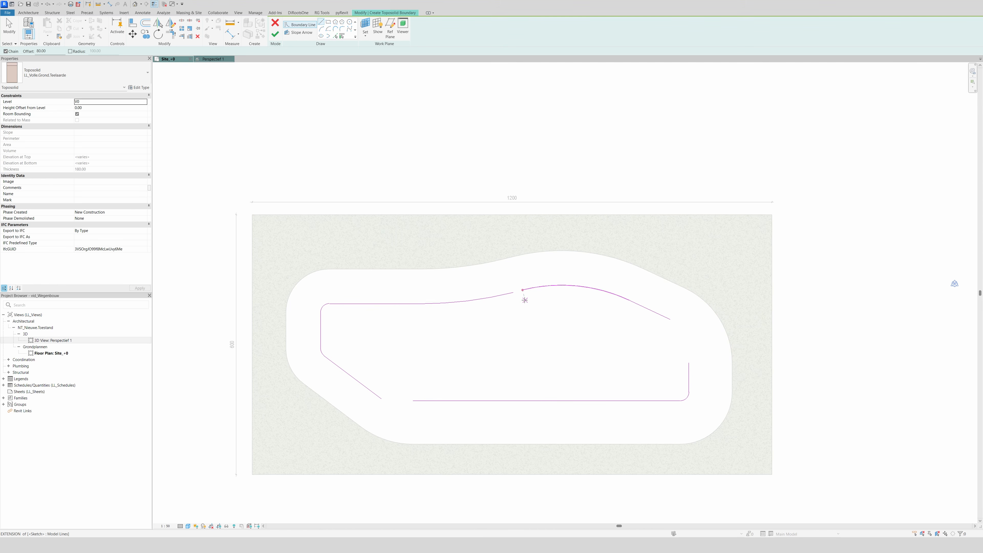
{"action": "scroll", "coordinate": [517, 288], "scroll_direction": "up", "scroll_amount": 2}
{"action": "scroll", "coordinate": [514, 290], "scroll_direction": "up", "scroll_amount": 2}
{"action": "left_click", "coordinate": [523, 293]}
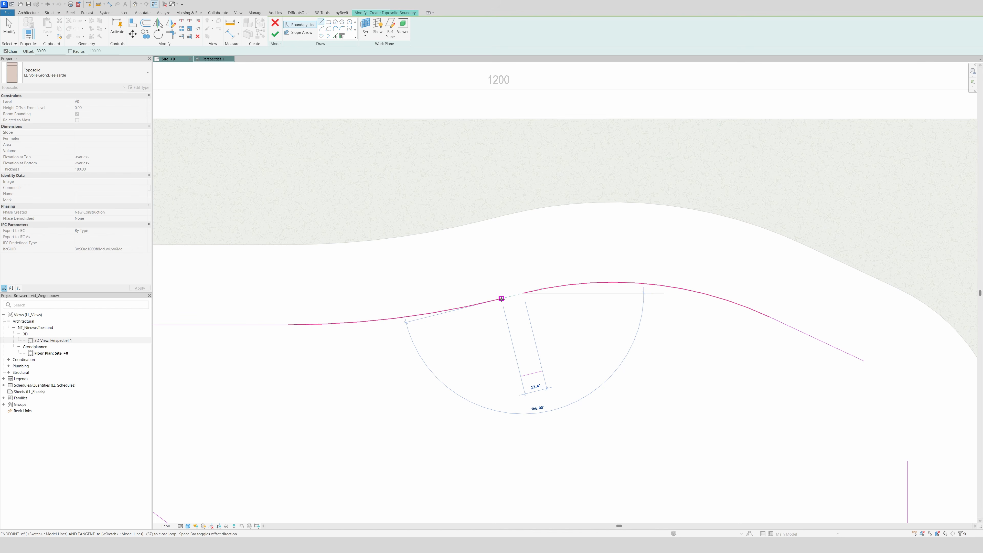
{"action": "scroll", "coordinate": [505, 241], "scroll_direction": "down", "scroll_amount": 2}
{"action": "key", "text": "Escape"}
{"action": "key", "text": "Escape"}
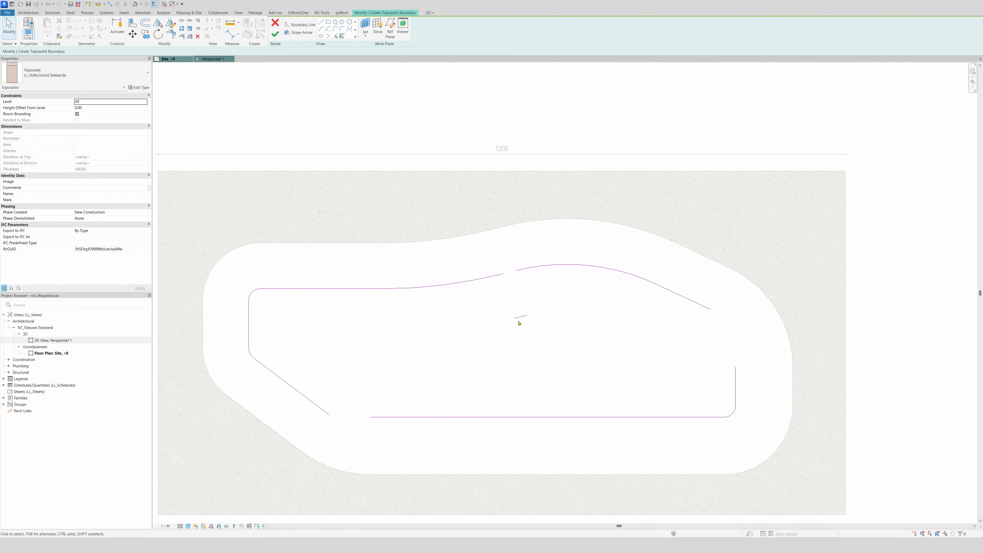
{"action": "left_click", "coordinate": [518, 320]}
{"action": "key", "text": "Delete"}
- Bridge the gap between the two upper curves with a straight boundary line at zero offset
{"action": "left_click", "coordinate": [322, 22]}
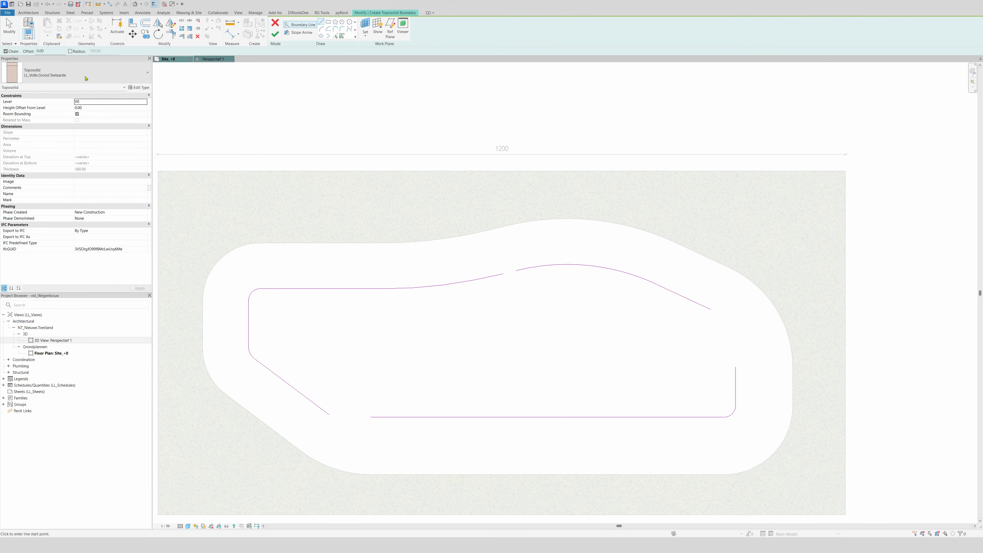
{"action": "scroll", "coordinate": [508, 268], "scroll_direction": "up", "scroll_amount": 2}
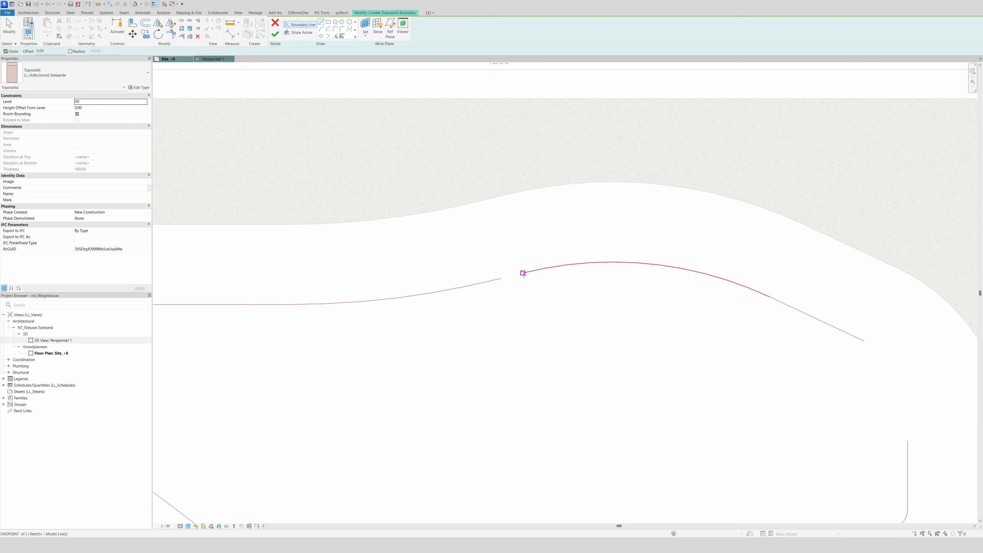
{"action": "left_click", "coordinate": [522, 272]}
{"action": "key", "text": "Escape"}
{"action": "scroll", "coordinate": [503, 273], "scroll_direction": "down", "scroll_amount": 4}
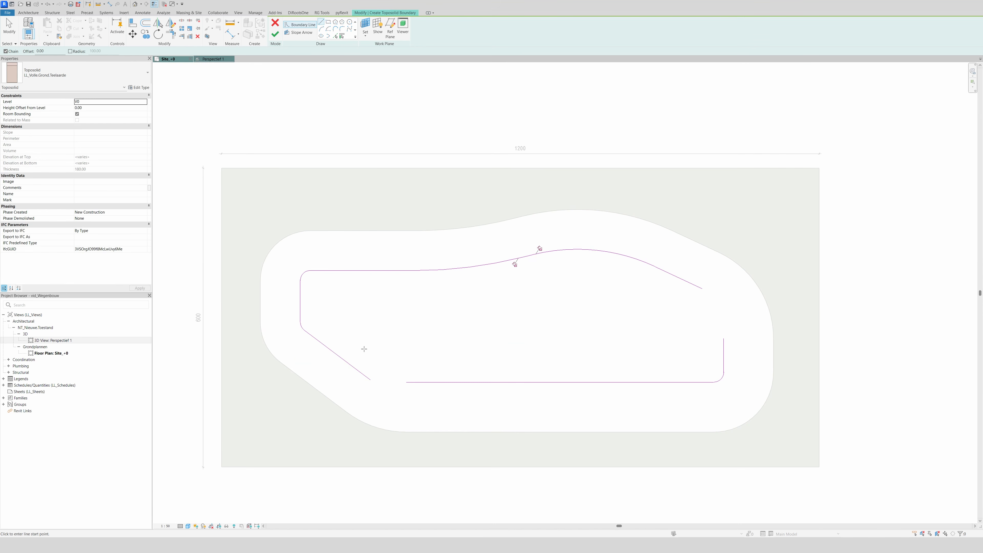
- Trim the inner boundary's open lines to meet in corners at its lower left and upper right
{"action": "scroll", "coordinate": [389, 404], "scroll_direction": "up", "scroll_amount": 4}
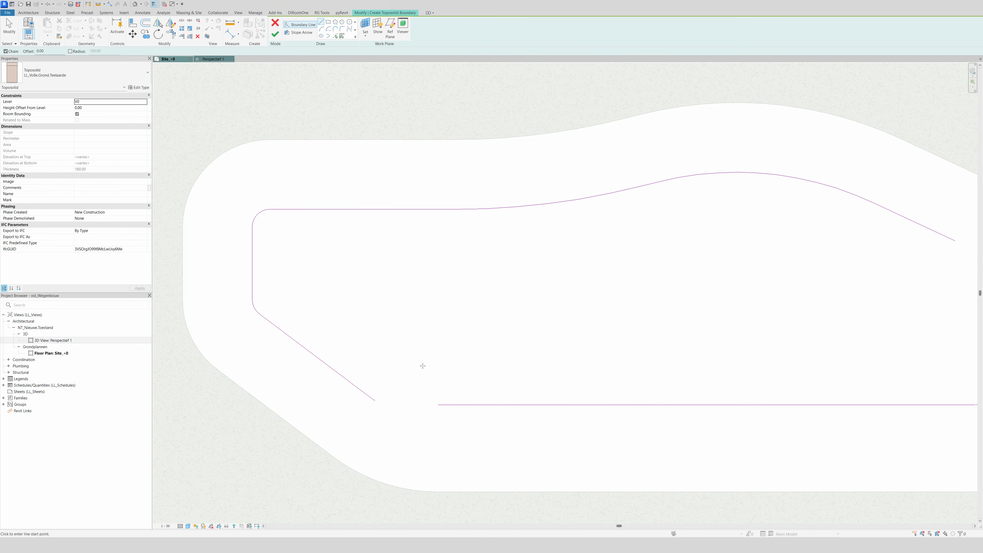
{"action": "key", "text": "t"}
{"action": "key", "text": "r"}
{"action": "left_click", "coordinate": [440, 404]}
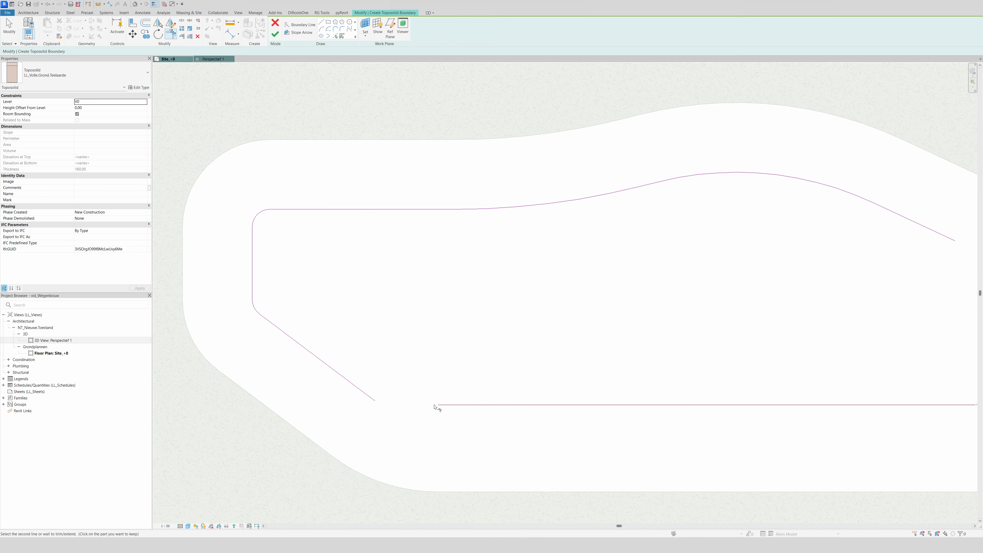
{"action": "left_click", "coordinate": [370, 402]}
{"action": "scroll", "coordinate": [309, 373], "scroll_direction": "down", "scroll_amount": 3}
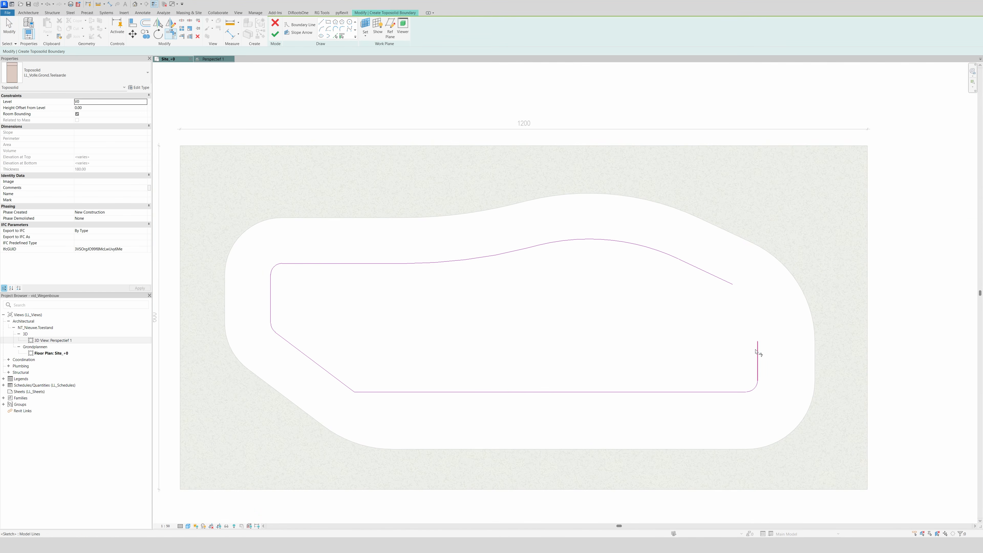
{"action": "left_click", "coordinate": [757, 351]}
{"action": "left_click", "coordinate": [723, 280]}
{"action": "key", "text": "Escape"}
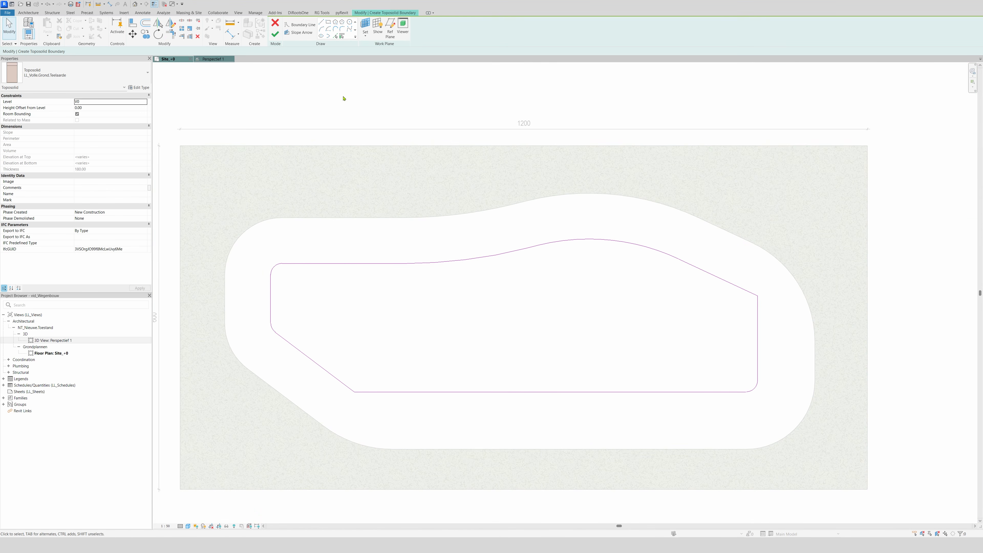
- Fillet the inner boundary's lower-left corner with a radius of 120
{"action": "left_click", "coordinate": [342, 30]}
{"action": "left_click", "coordinate": [359, 391]}
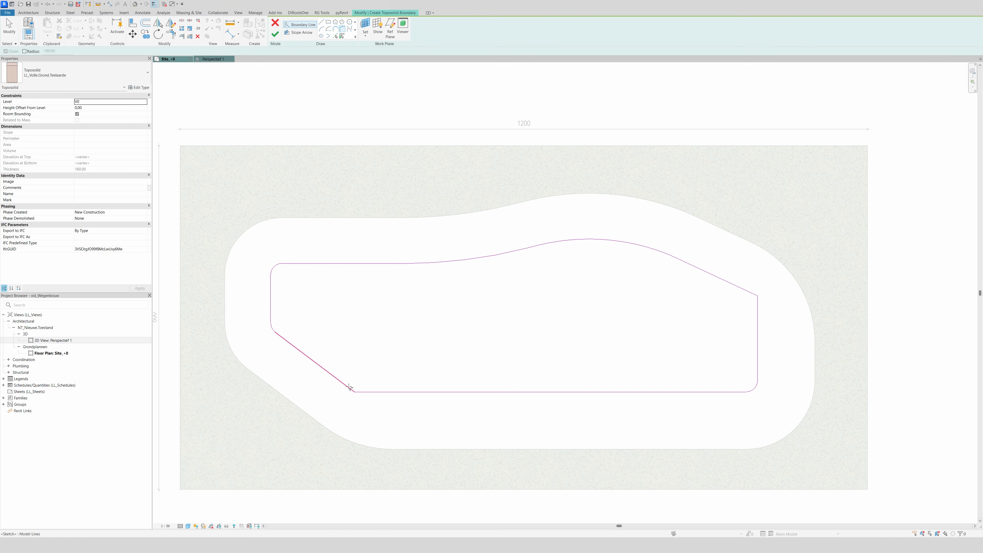
{"action": "left_click", "coordinate": [348, 388]}
{"action": "scroll", "coordinate": [348, 383], "scroll_direction": "up", "scroll_amount": 3}
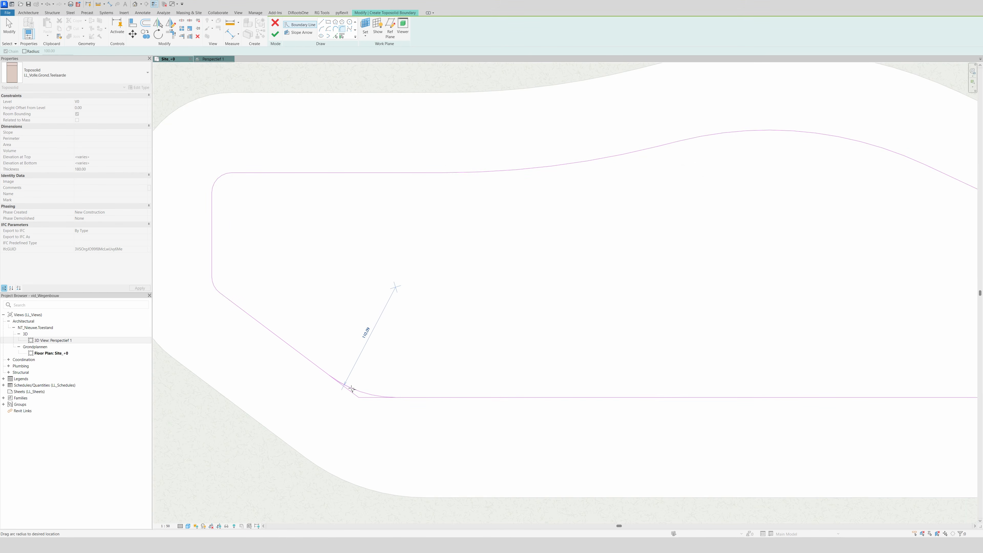
{"action": "left_click", "coordinate": [351, 388]}
{"action": "type", "text": "1"}
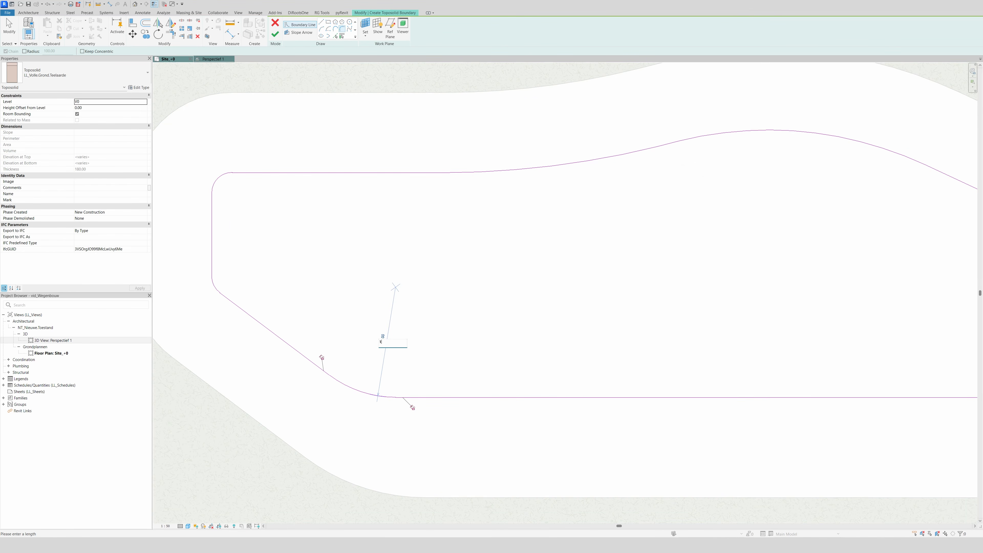
{"action": "type", "text": "20"}
{"action": "key", "text": "Return"}
- Round the inner boundary's upper-right corner with a large freehand fillet arc and finish the toposolid sketch
{"action": "scroll", "coordinate": [356, 329], "scroll_direction": "down", "scroll_amount": 2}
{"action": "left_click", "coordinate": [890, 285]}
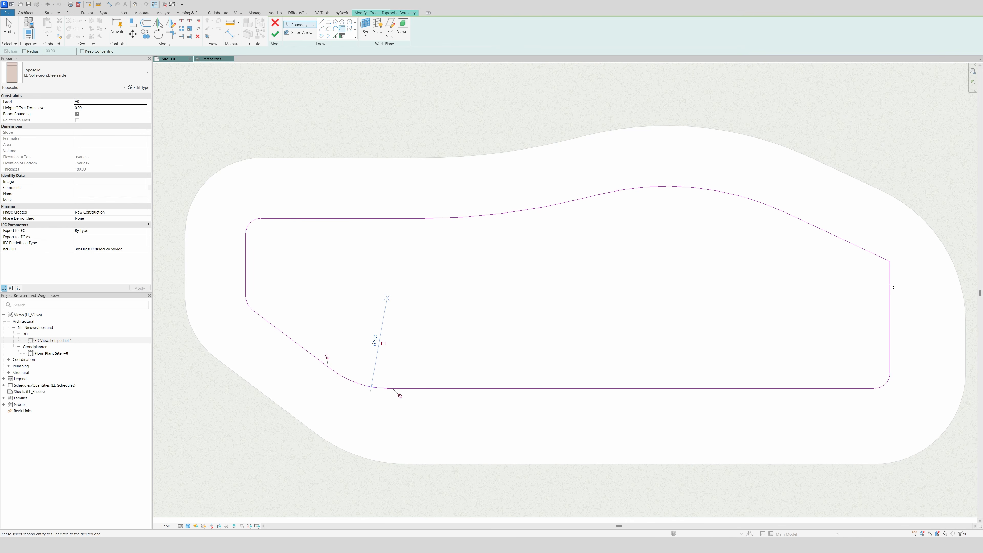
{"action": "left_click", "coordinate": [886, 259]}
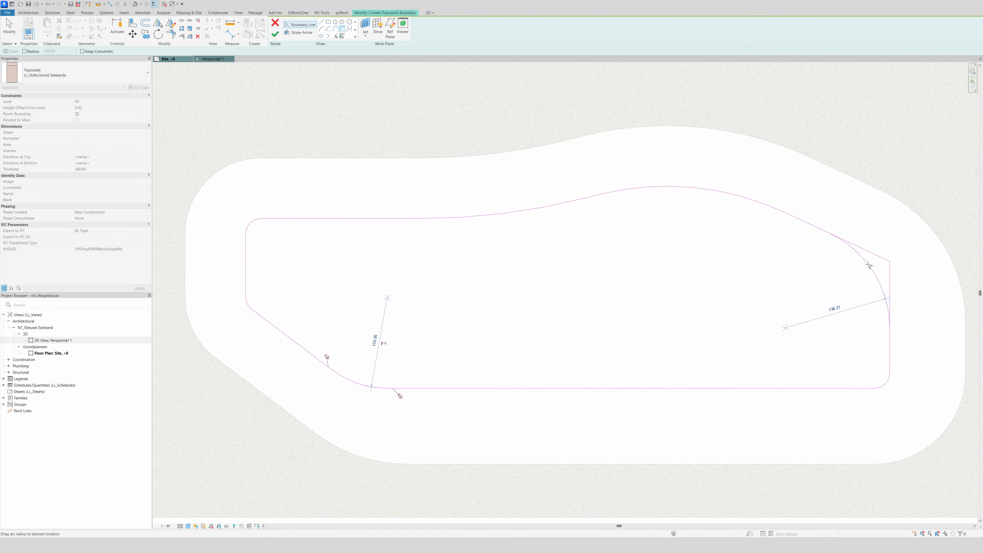
{"action": "left_click", "coordinate": [763, 343]}
{"action": "key", "text": "Escape"}
{"action": "scroll", "coordinate": [619, 334], "scroll_direction": "down", "scroll_amount": 1}
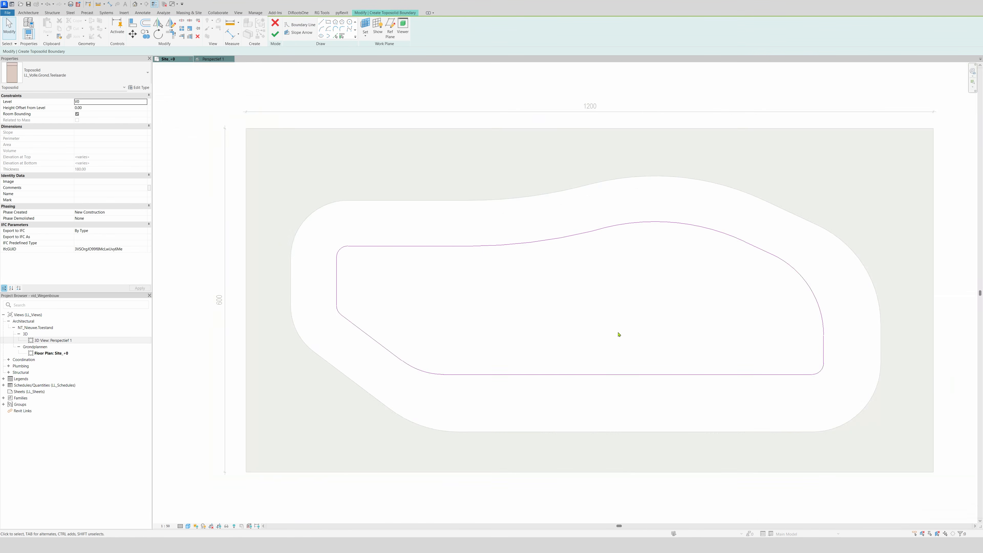
{"action": "scroll", "coordinate": [618, 334], "scroll_direction": "down", "scroll_amount": 1}
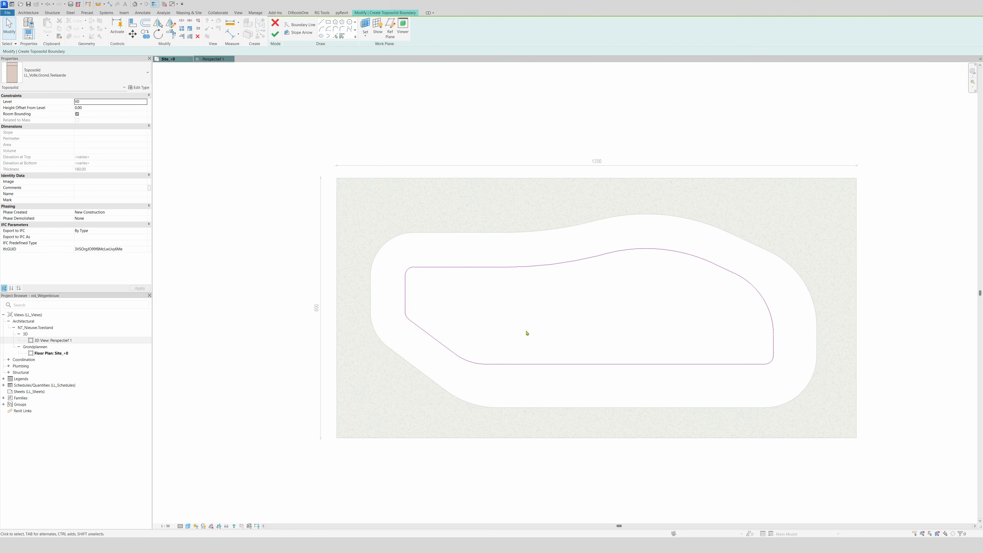
{"action": "left_click", "coordinate": [275, 34]}
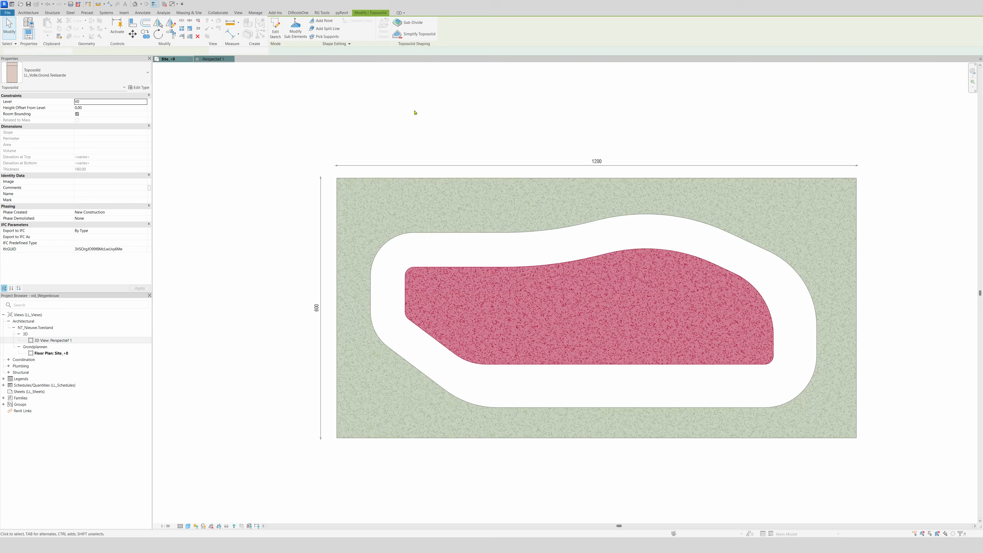
- In the 3D view, set the inner toposolid's height offset from level to -50
{"action": "left_click", "coordinate": [213, 59]}
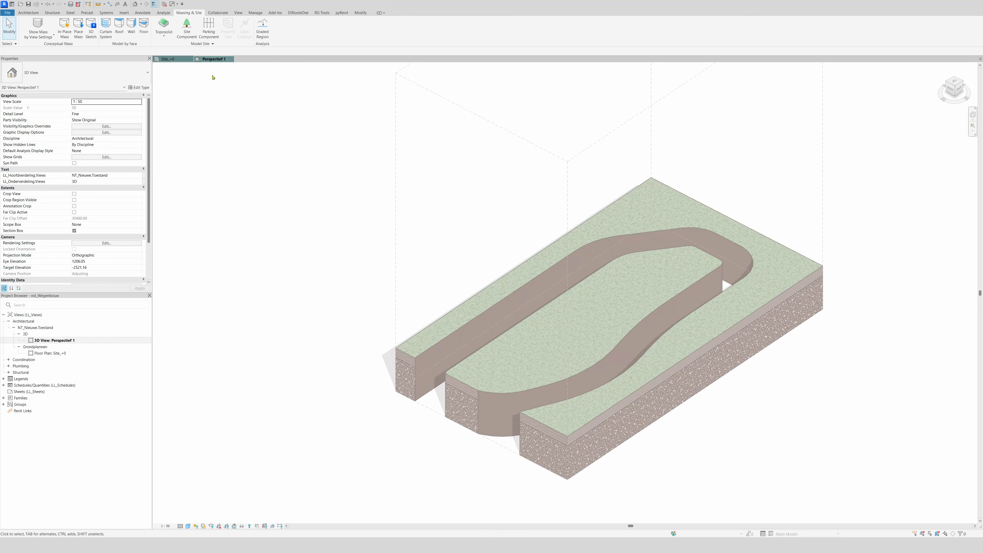
{"action": "left_click", "coordinate": [639, 325]}
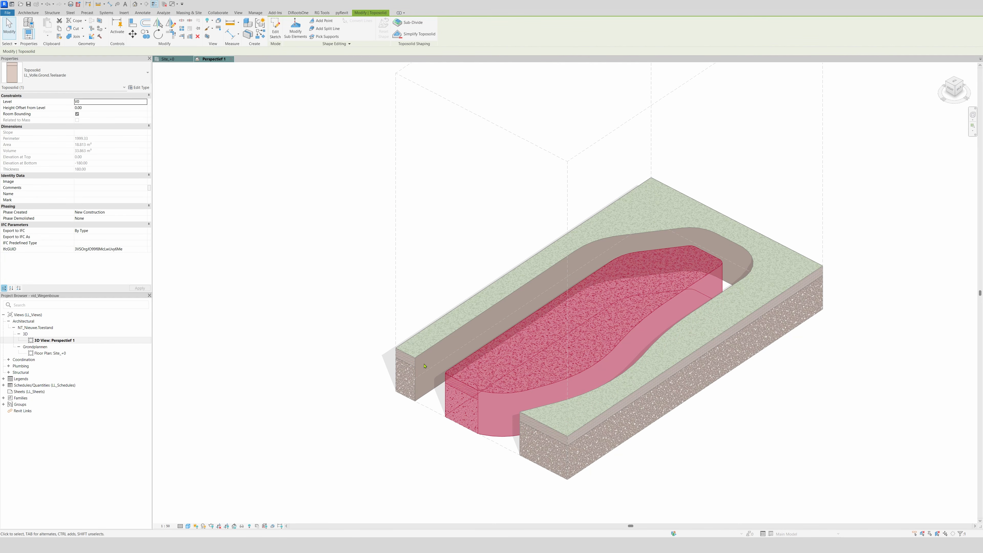
{"action": "left_click", "coordinate": [92, 106]}
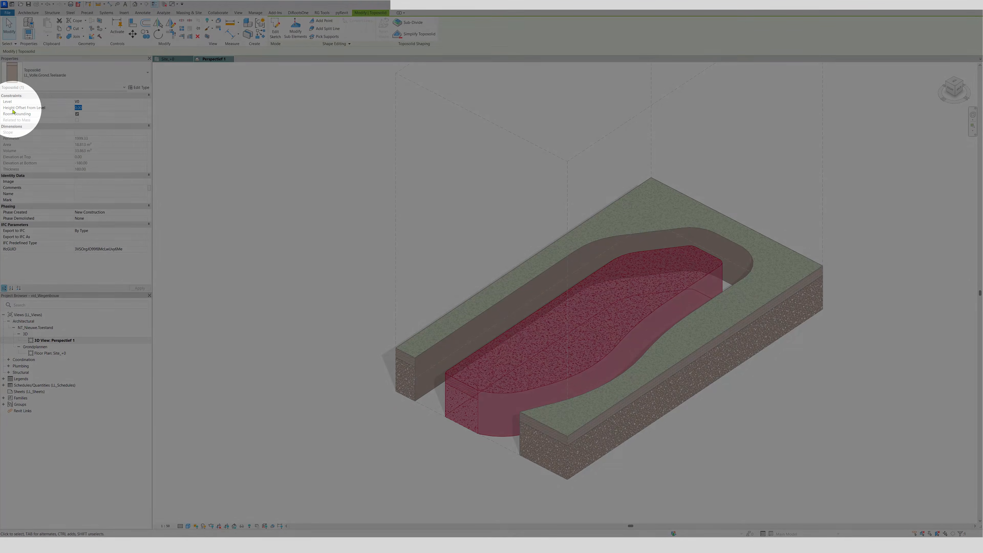
{"action": "mouse_move", "coordinate": [46, 110]}
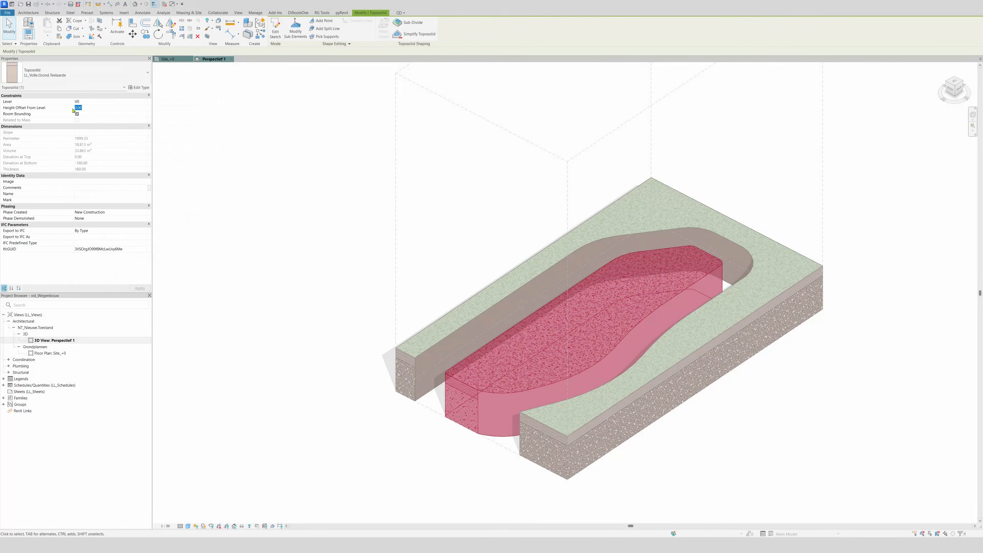
{"action": "type", "text": "-50"}
{"action": "key", "text": "Return"}
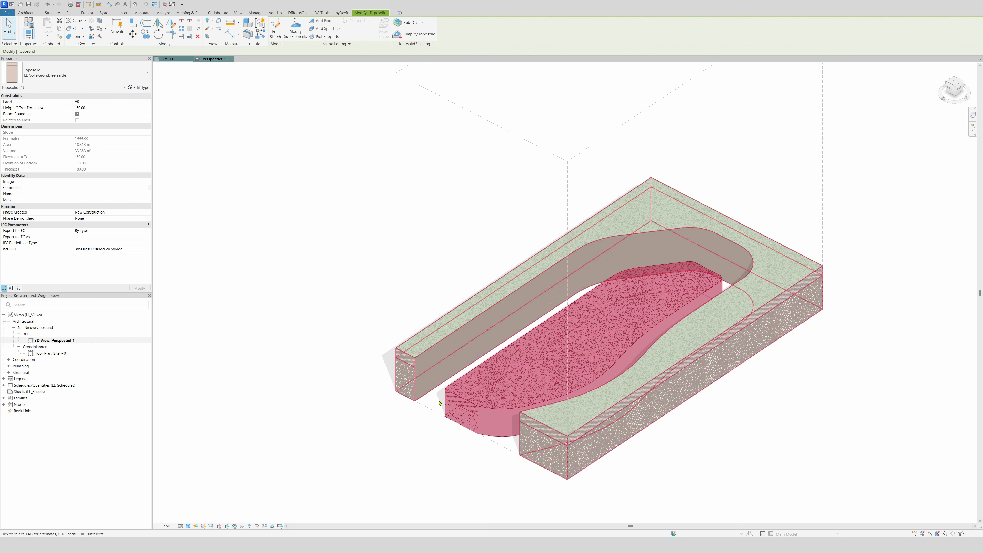
{"action": "left_click", "coordinate": [470, 443]}
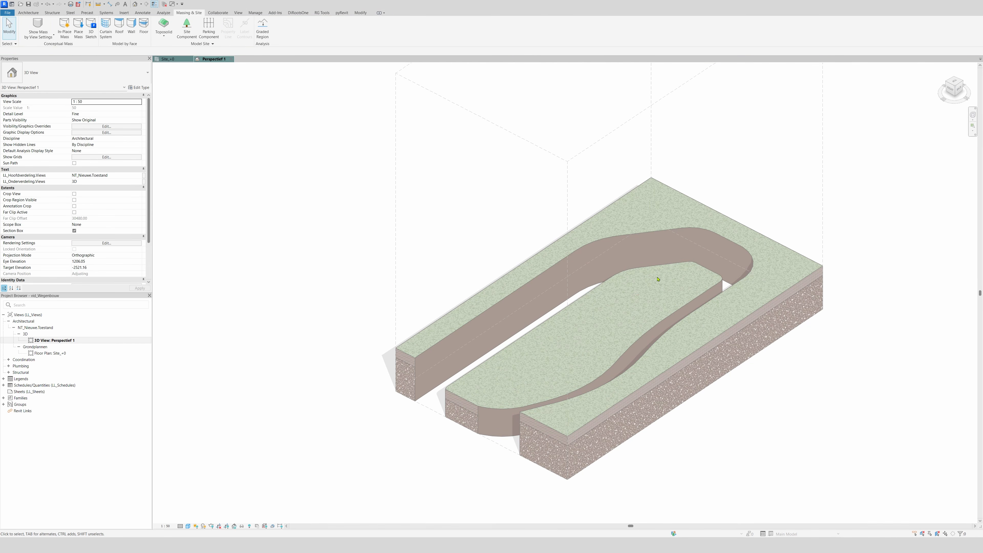
- In the site plan, start a similar new toposolid and pick the inner toposolid's entire edge chain as one boundary loop
{"action": "left_click", "coordinate": [168, 59]}
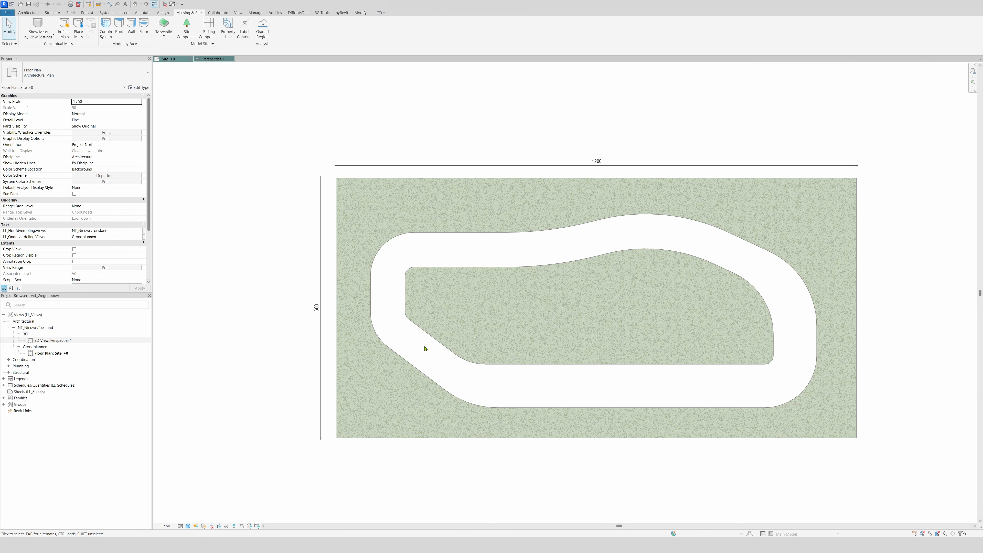
{"action": "left_click", "coordinate": [433, 334]}
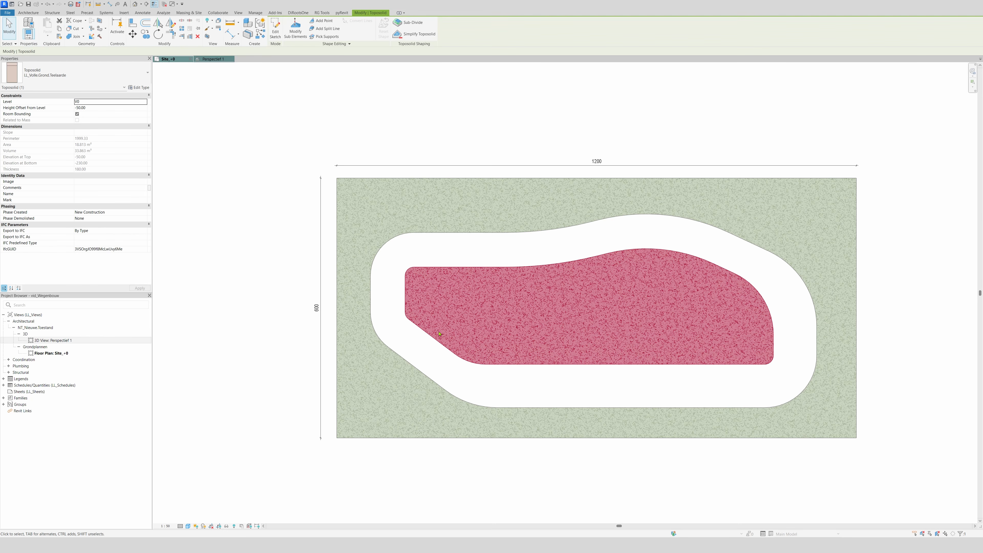
{"action": "double_click", "coordinate": [480, 297]}
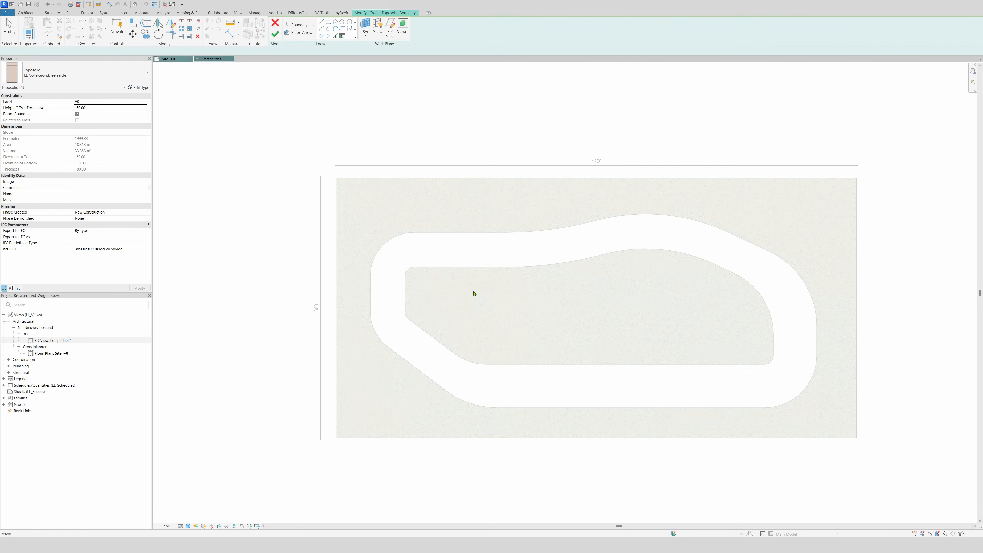
{"action": "left_click", "coordinate": [336, 36]}
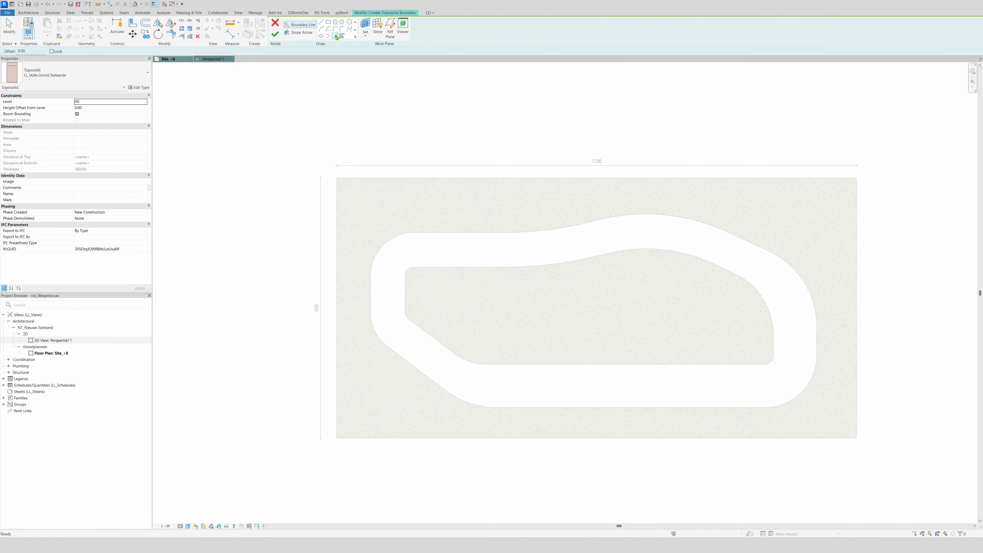
{"action": "left_click", "coordinate": [434, 269]}
{"action": "key", "text": "Tab"}
{"action": "left_click", "coordinate": [433, 271]}
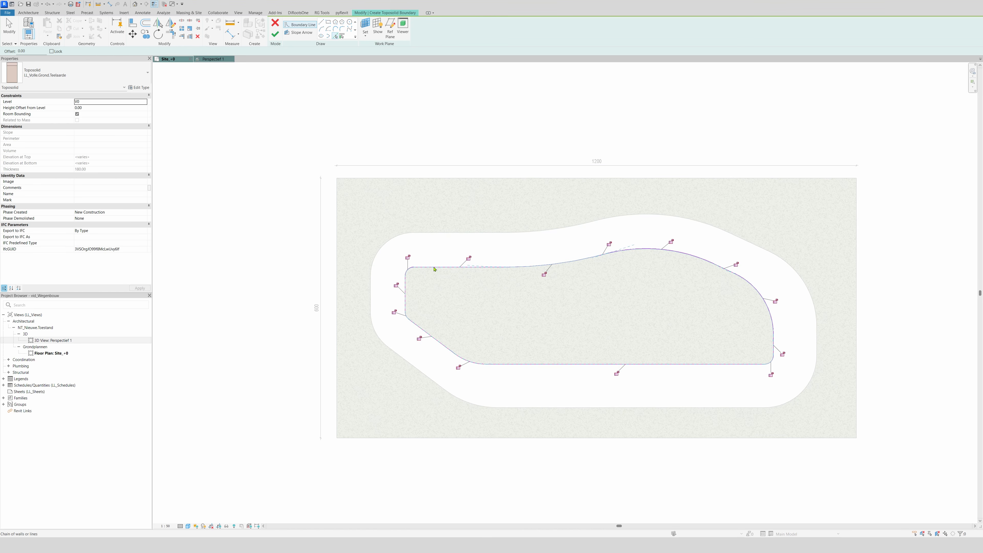
- Pick the whole edge chain of the ground opening as the outer boundary loop and finish the ring-shaped toposolid
{"action": "key", "text": "Tab"}
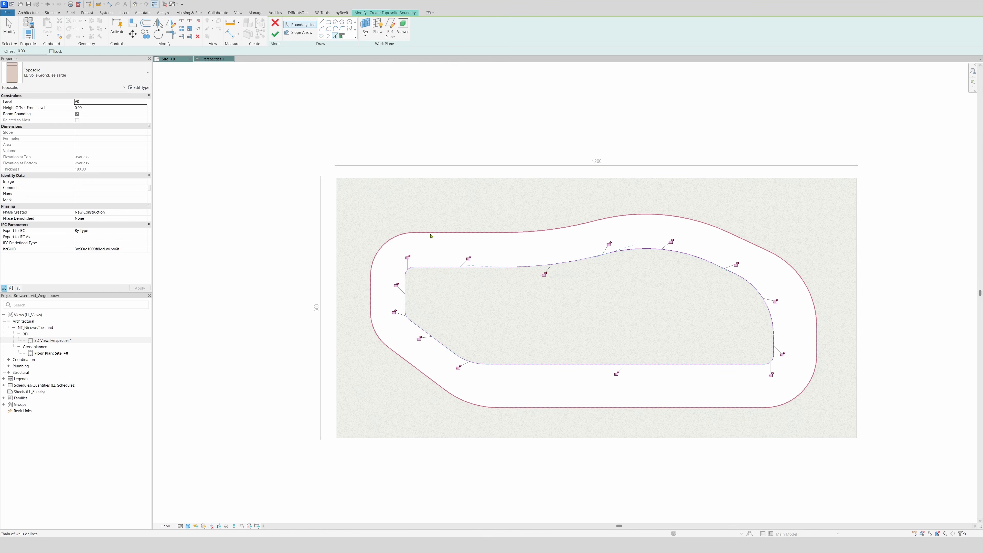
{"action": "left_click", "coordinate": [431, 234]}
{"action": "key", "text": "Escape"}
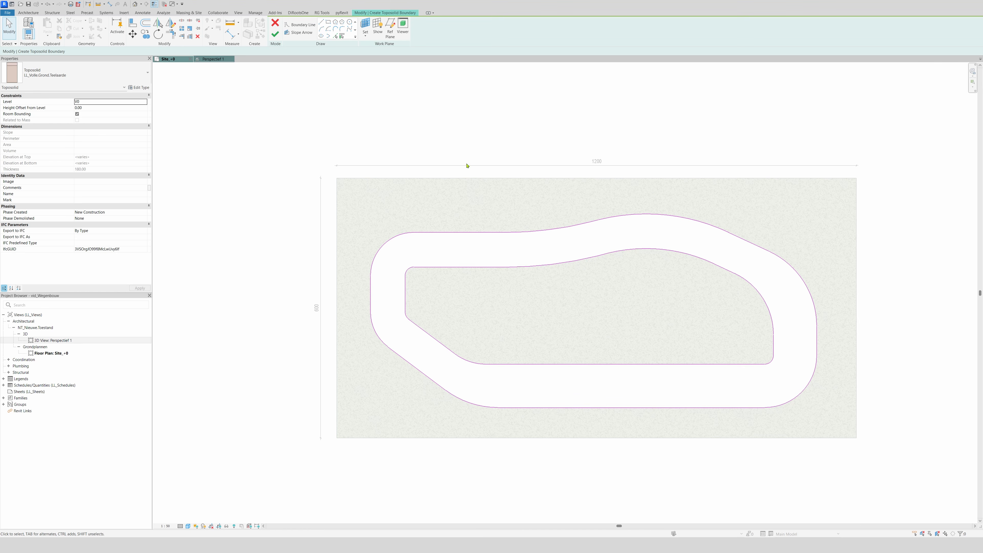
{"action": "left_click", "coordinate": [275, 34]}
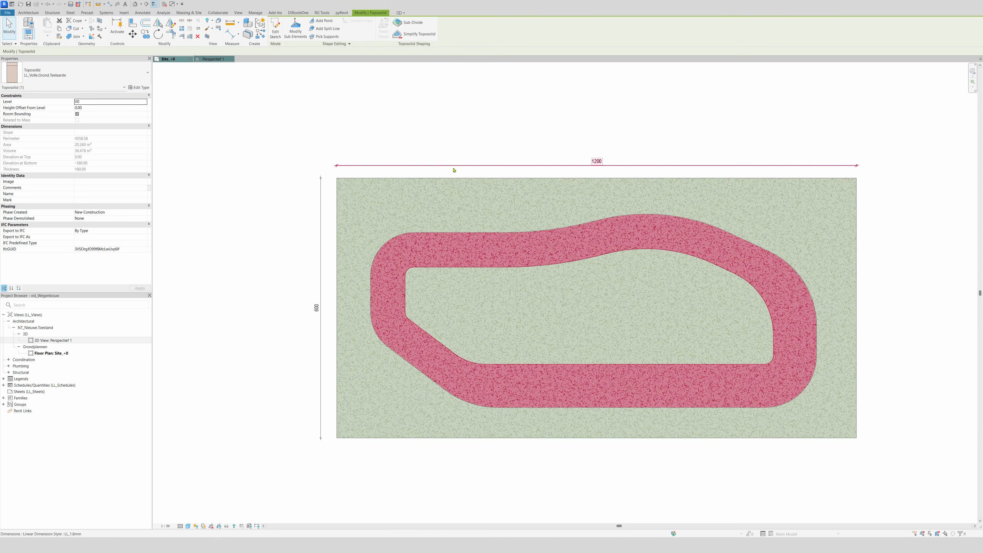
{"action": "left_click", "coordinate": [301, 121]}
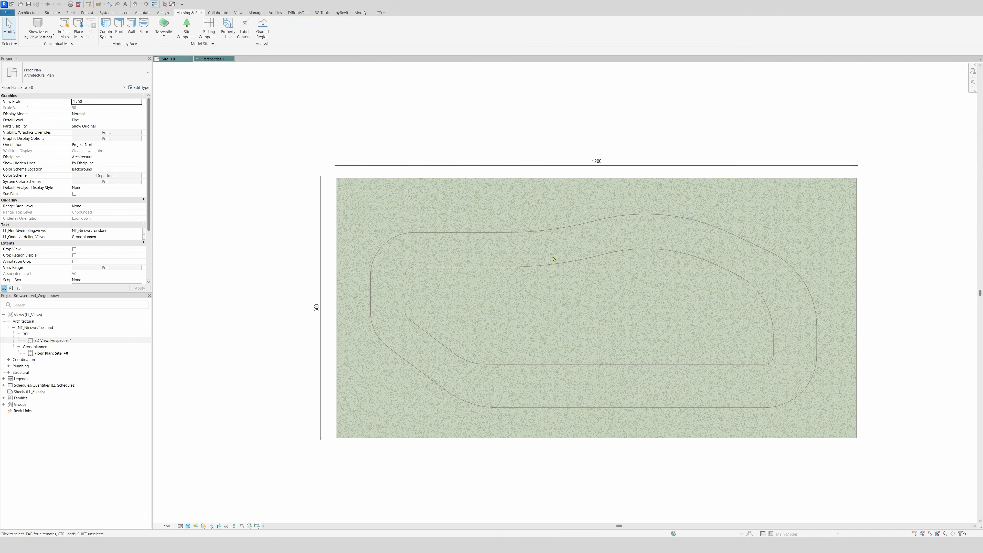
- In the site plan, modify the ring toposolid's sub-elements, setting the elevation of all points and edges along its inner boundary to -50
{"action": "left_click", "coordinate": [213, 59]}
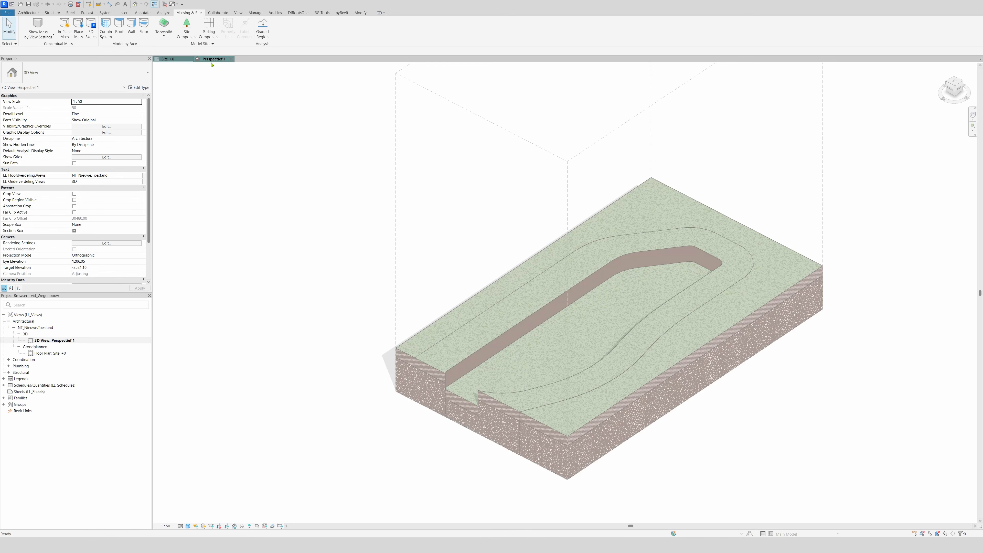
{"action": "left_click", "coordinate": [439, 370]}
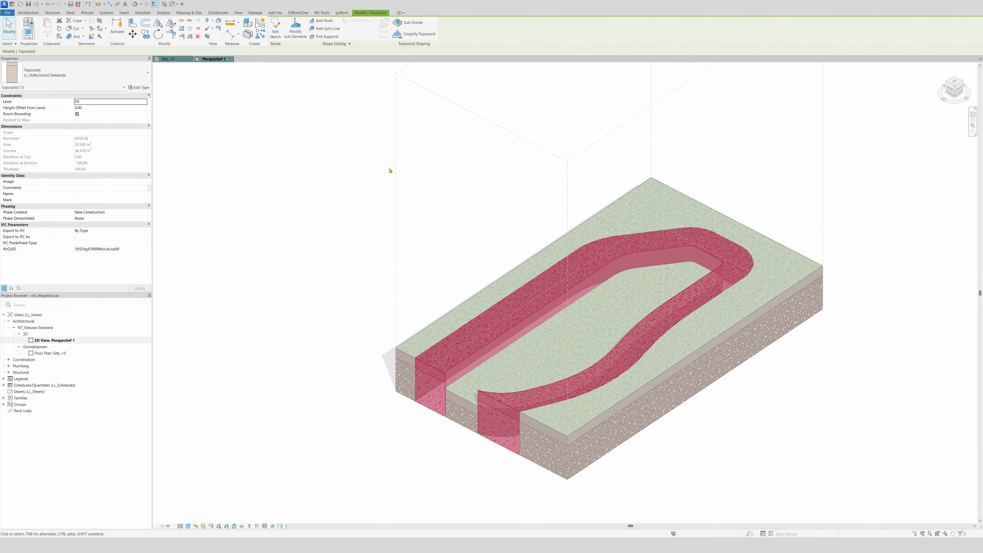
{"action": "left_click", "coordinate": [170, 59]}
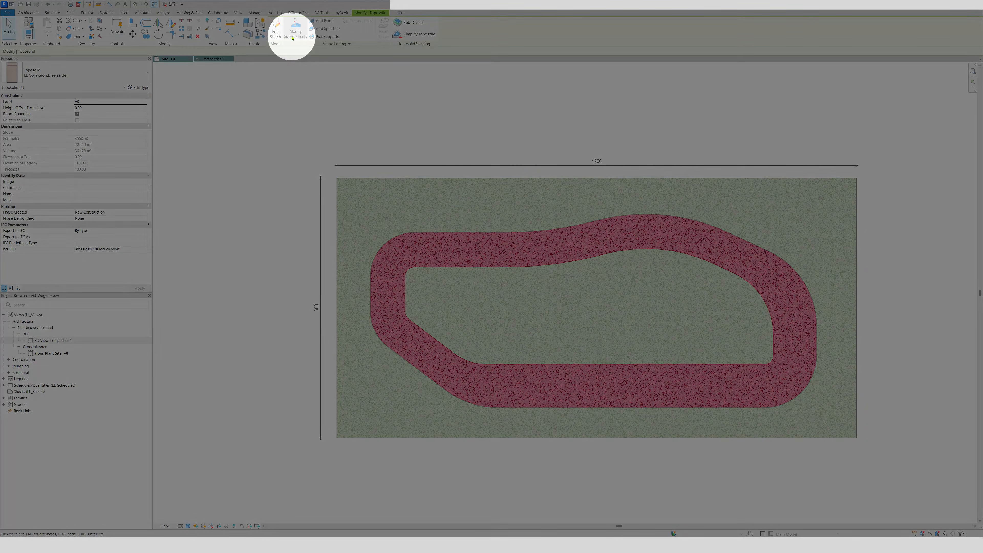
{"action": "left_click", "coordinate": [297, 36]}
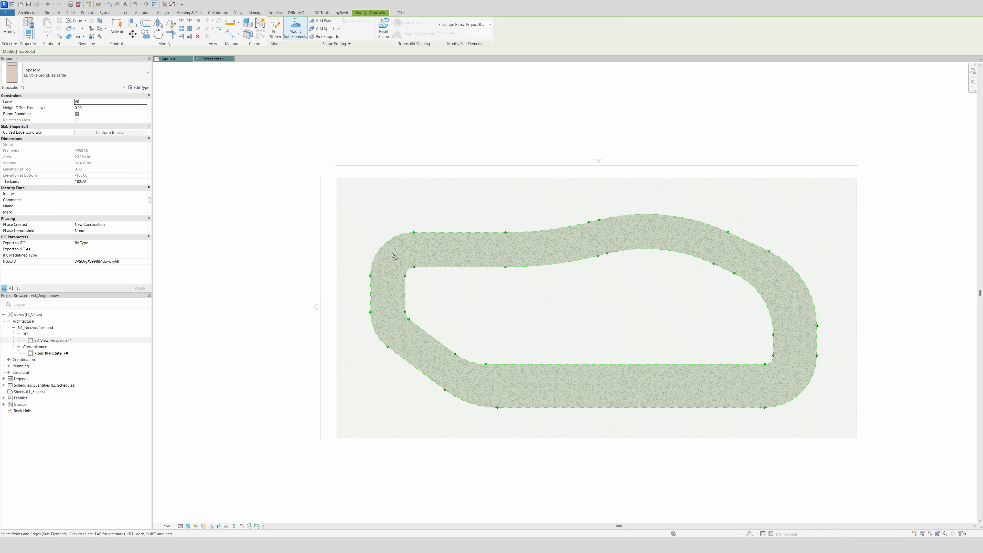
{"action": "left_click_drag", "start_coordinate": [392, 253], "coordinate": [790, 381]}
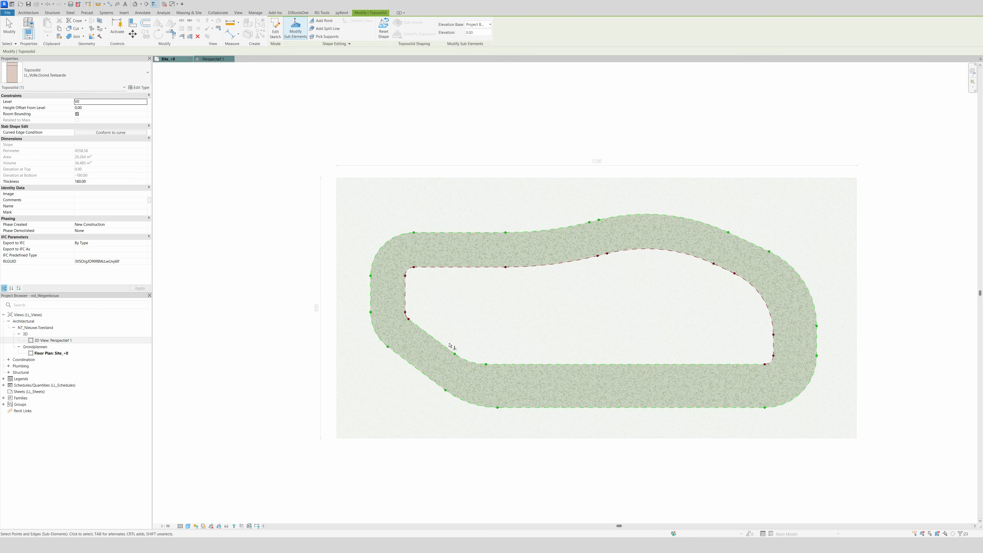
{"action": "left_click_drag", "start_coordinate": [440, 321], "coordinate": [787, 383], "text": "ctrl"}
{"action": "left_click_drag", "start_coordinate": [386, 295], "coordinate": [455, 334], "text": "ctrl"}
{"action": "left_click", "coordinate": [483, 33]}
{"action": "type", "text": "-50"}
{"action": "key", "text": "Return"}
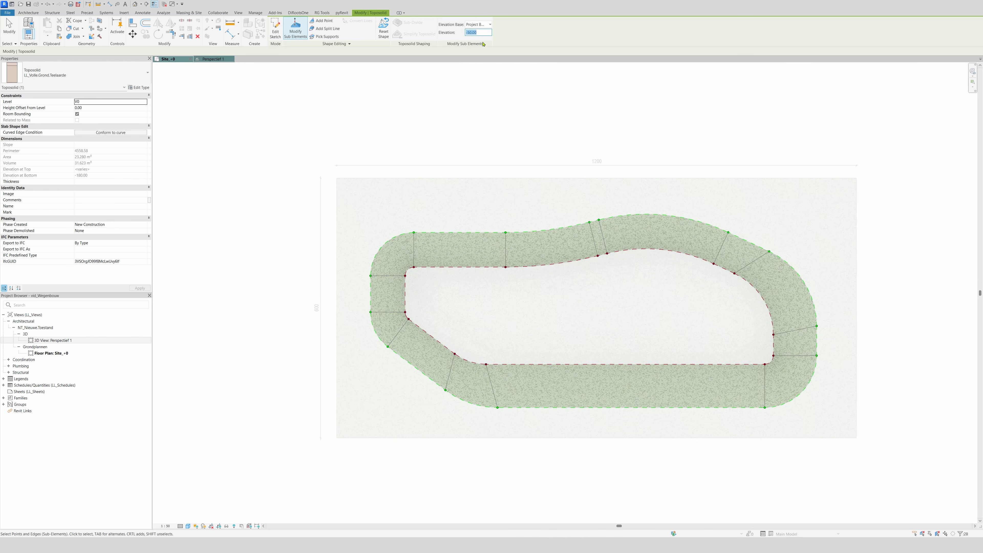
{"action": "key", "text": "Escape"}
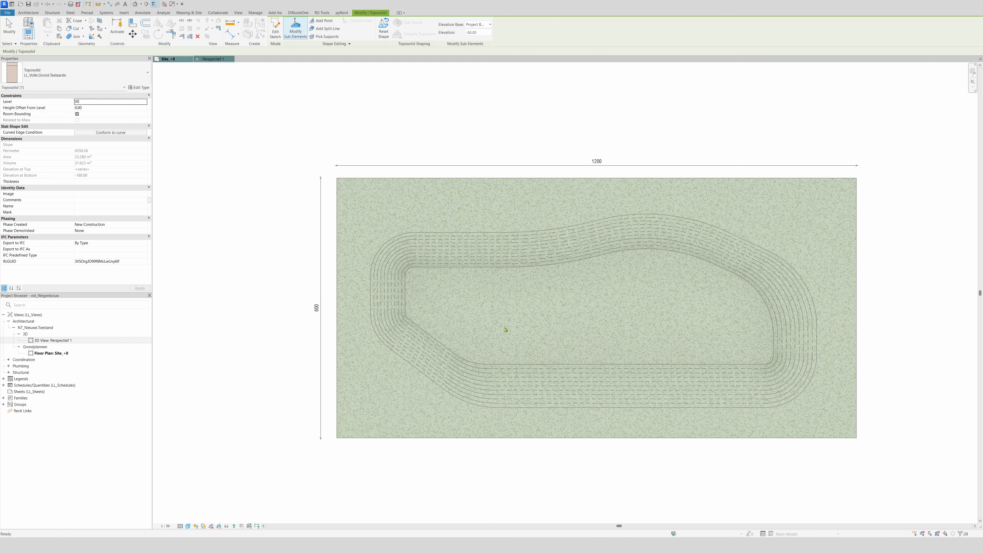
{"action": "key", "text": "Escape"}
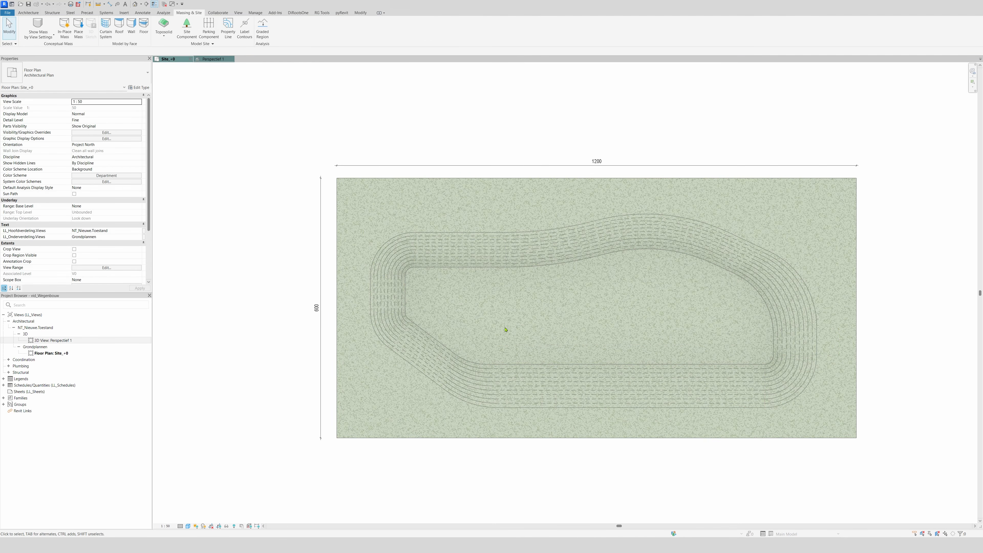
- In the 3D view, extend the section box's short end face outward to enclose the complete ground and pond
{"action": "left_click", "coordinate": [206, 57]}
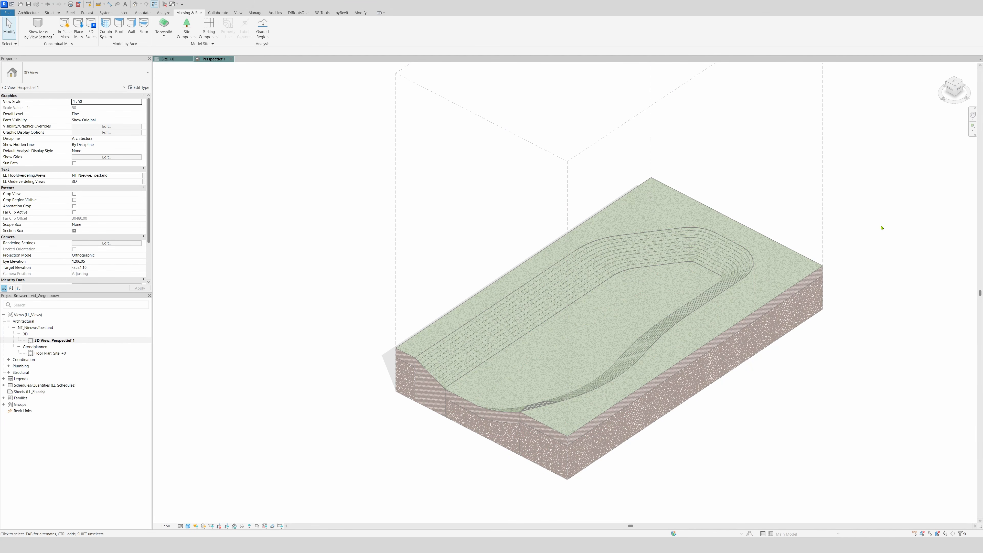
{"action": "left_click", "coordinate": [461, 296]}
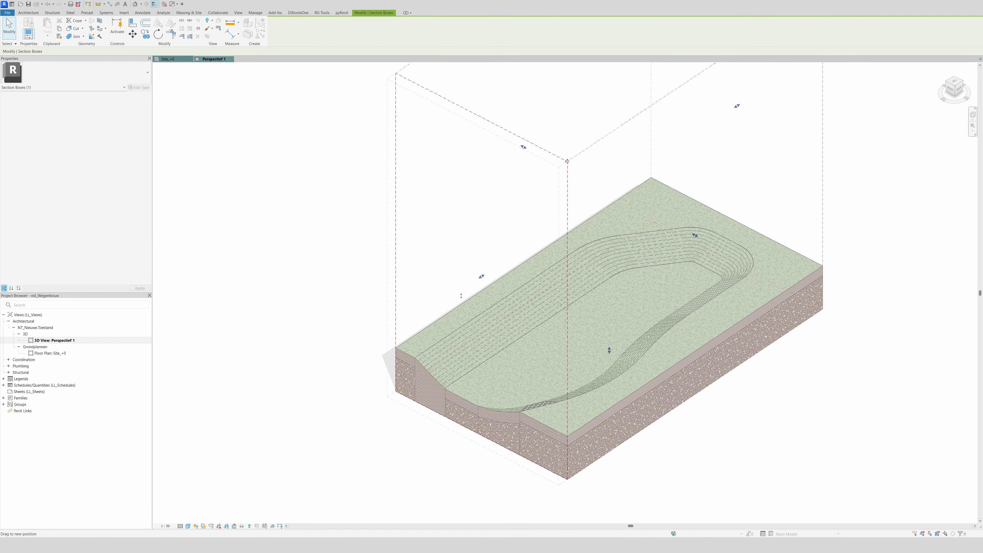
{"action": "scroll", "coordinate": [488, 350], "scroll_direction": "down", "scroll_amount": 3}
{"action": "left_click", "coordinate": [674, 263]}
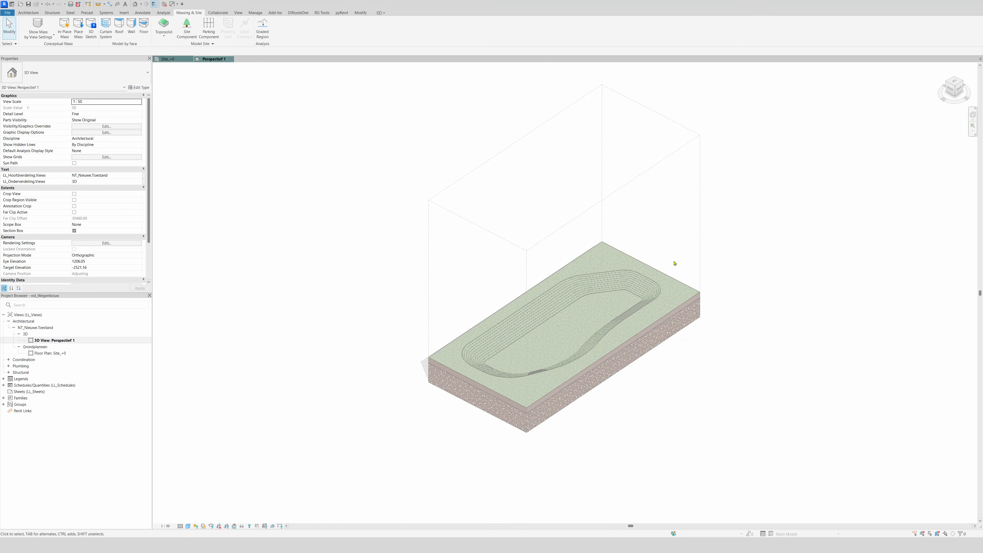
- Examine the pond's sloped banks in 3D, turning the view to another corner of the ground
{"action": "scroll", "coordinate": [609, 300], "scroll_direction": "up", "scroll_amount": 3}
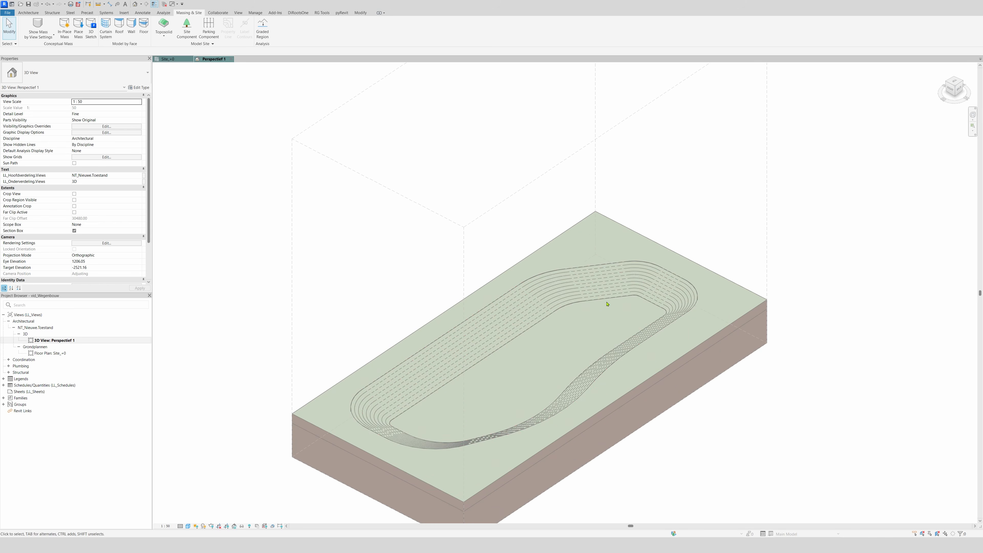
{"action": "left_click_drag", "start_coordinate": [941, 99], "coordinate": [942, 99]}
{"action": "scroll", "coordinate": [531, 354], "scroll_direction": "down", "scroll_amount": 3}
{"action": "scroll", "coordinate": [531, 354], "scroll_direction": "down", "scroll_amount": 1}
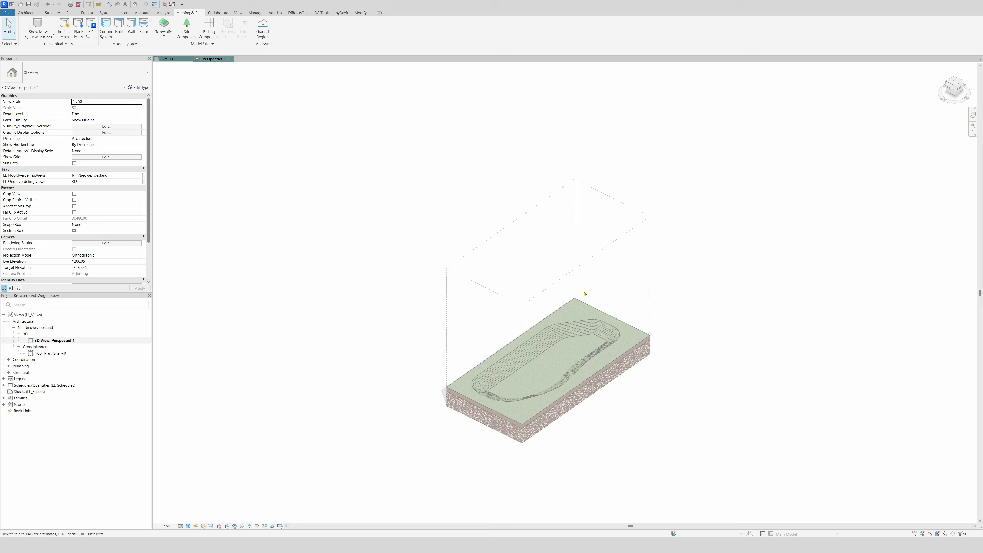
{"action": "left_click", "coordinate": [583, 314]}
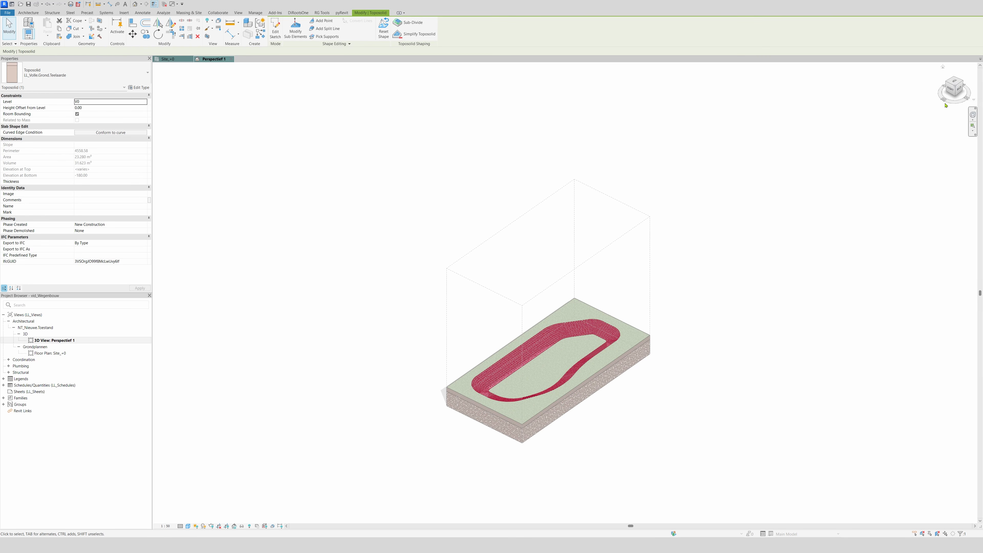
{"action": "left_click_drag", "start_coordinate": [943, 101], "coordinate": [943, 100]}
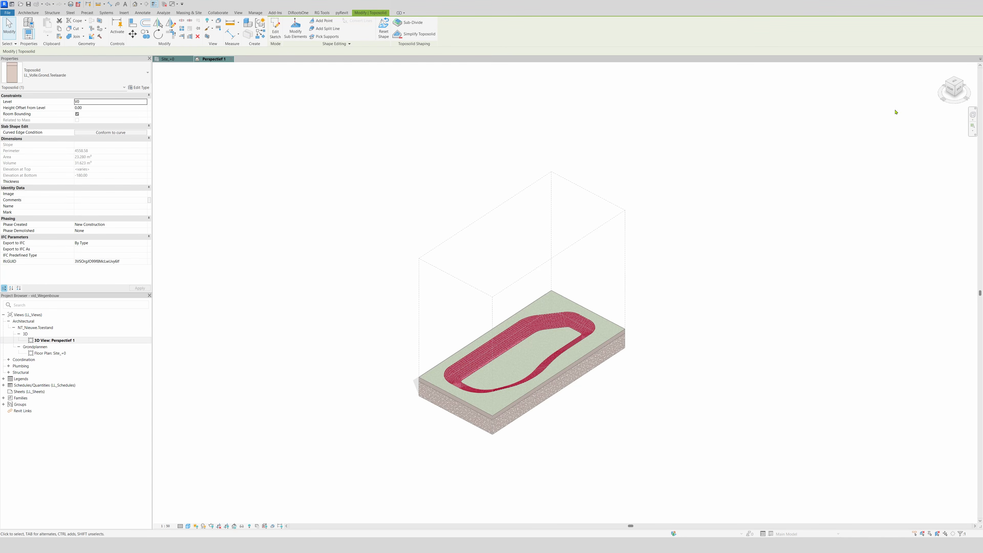
{"action": "left_click", "coordinate": [696, 273]}
{"action": "scroll", "coordinate": [604, 319], "scroll_direction": "down", "scroll_amount": 3}
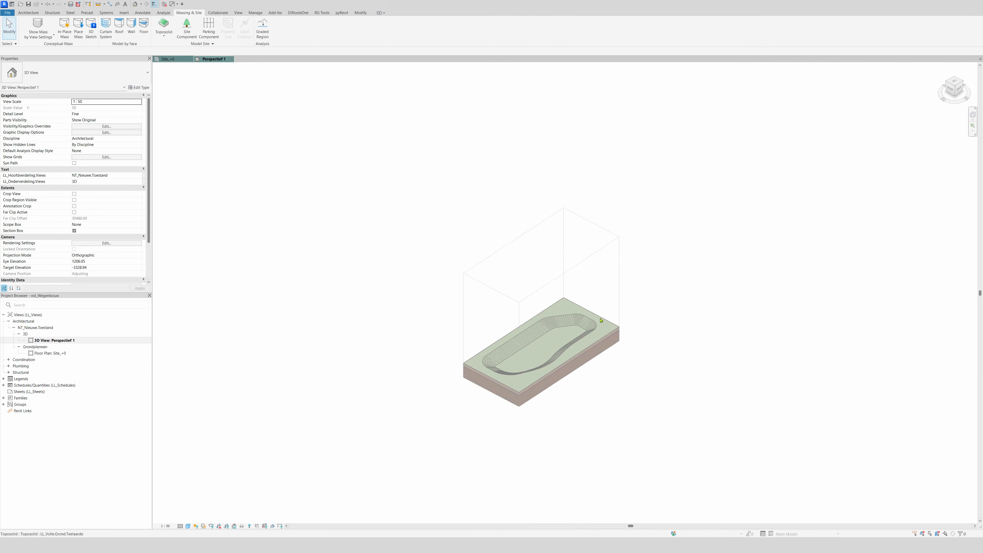
{"action": "left_click", "coordinate": [965, 80]}
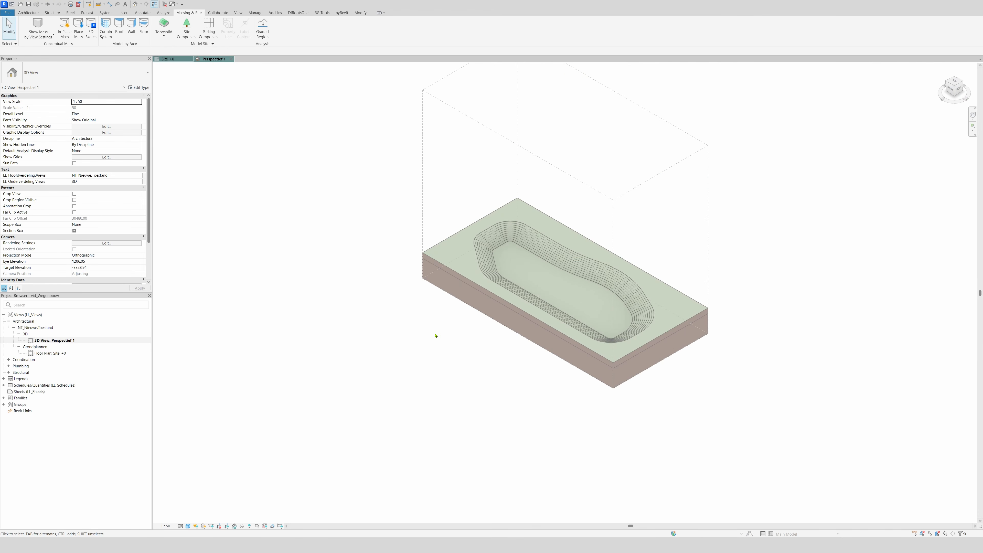
{"action": "scroll", "coordinate": [533, 235], "scroll_direction": "up", "scroll_amount": 5}
{"action": "scroll", "coordinate": [520, 416], "scroll_direction": "down", "scroll_amount": 3}
{"action": "scroll", "coordinate": [576, 270], "scroll_direction": "up", "scroll_amount": 2}
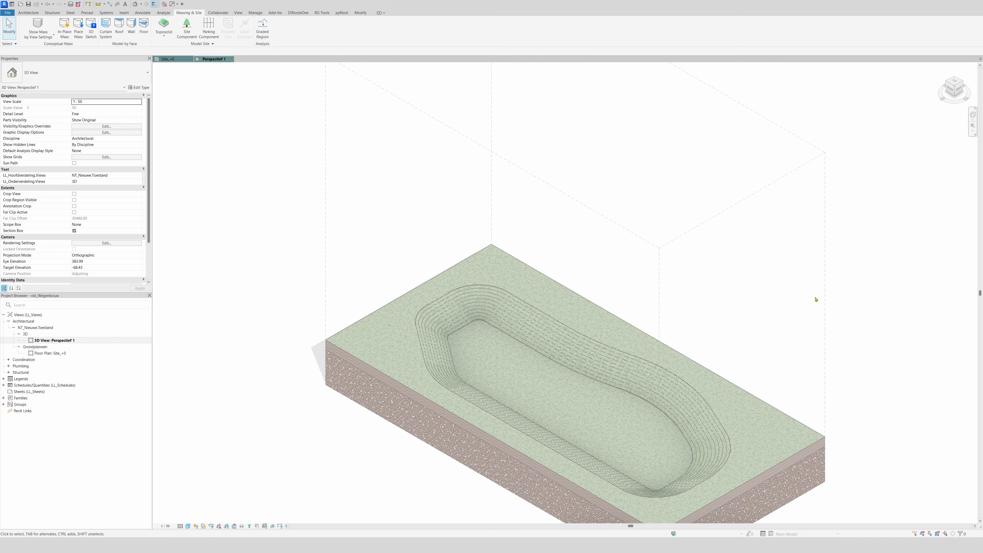
- Pull the section box's long side face inward to cut the 3D model lengthwise through the pond
{"action": "left_click", "coordinate": [175, 59]}
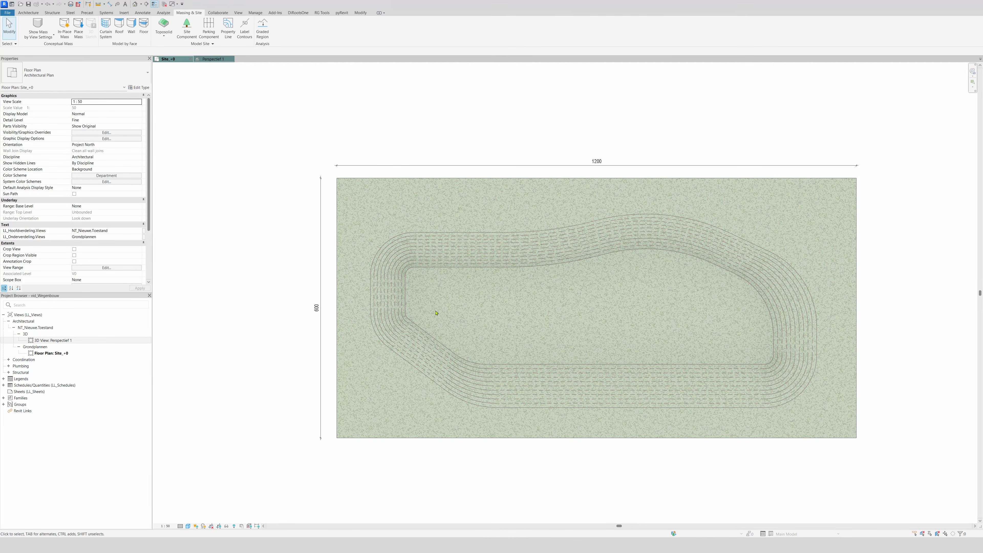
{"action": "left_click", "coordinate": [212, 59]}
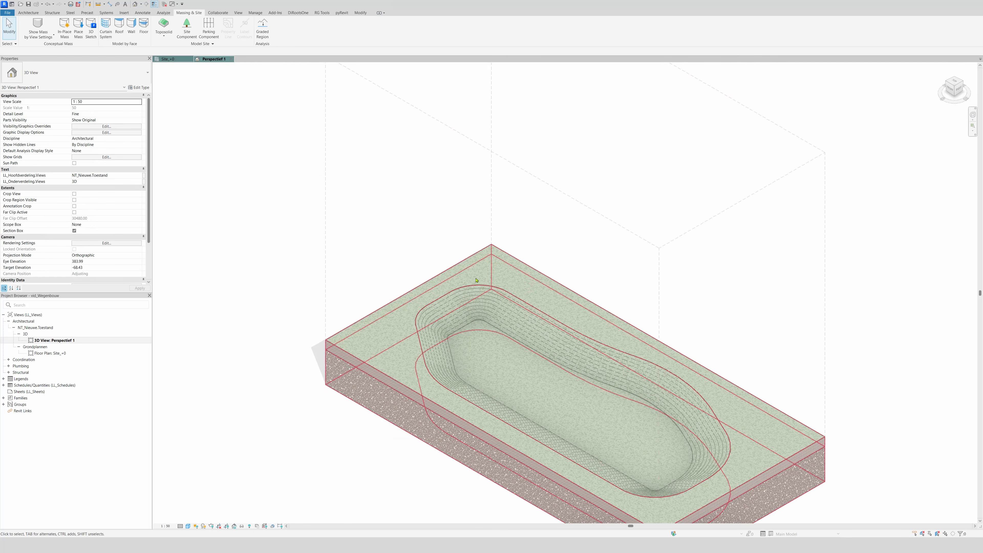
{"action": "scroll", "coordinate": [592, 381], "scroll_direction": "up", "scroll_amount": 1}
{"action": "left_click", "coordinate": [474, 255]}
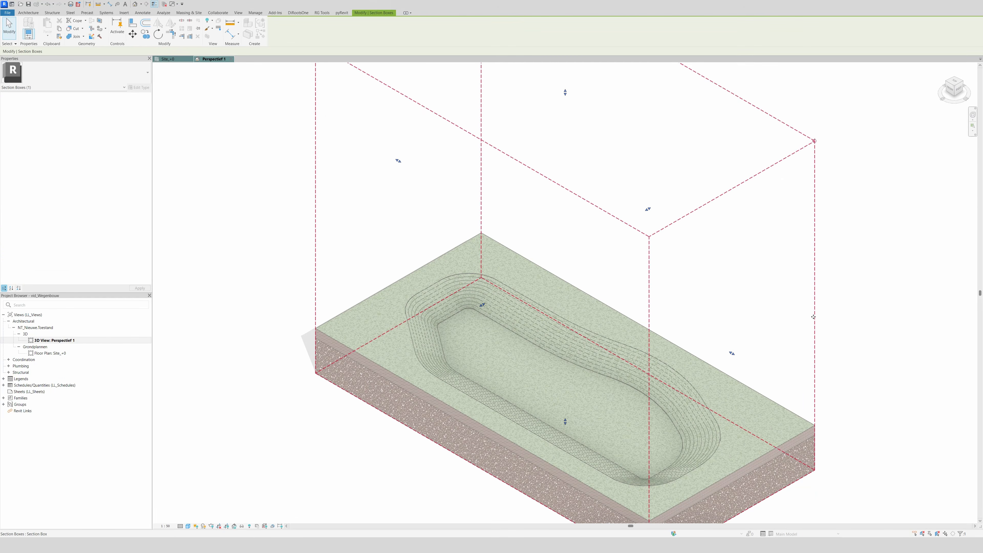
{"action": "left_click_drag", "start_coordinate": [482, 304], "coordinate": [547, 276]}
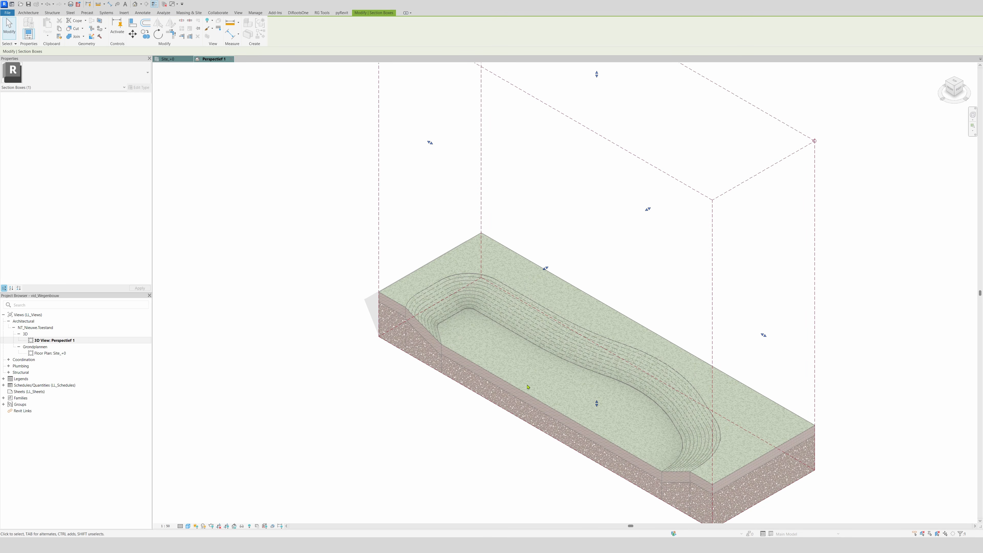
{"action": "scroll", "coordinate": [450, 408], "scroll_direction": "down", "scroll_amount": 1}
{"action": "left_click", "coordinate": [452, 448]}
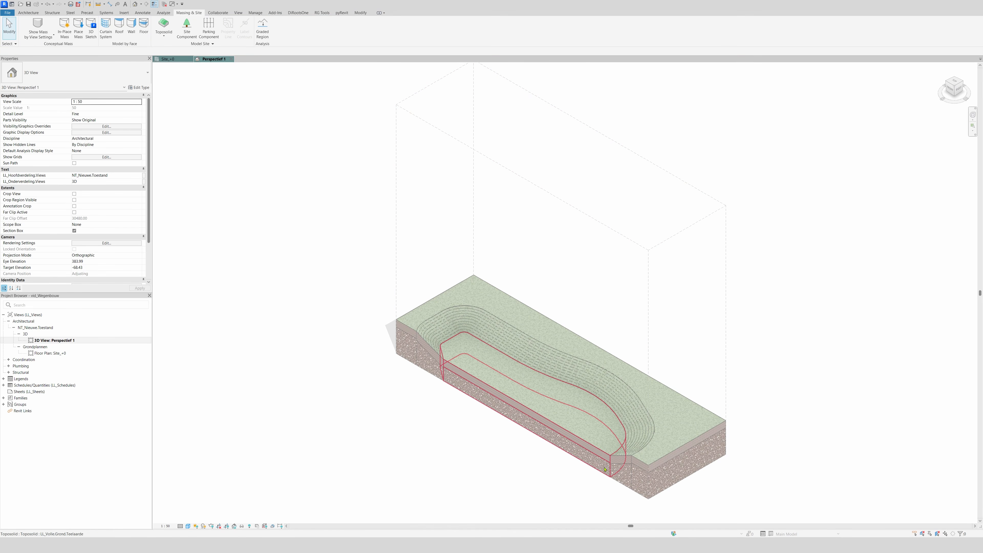
{"action": "scroll", "coordinate": [444, 346], "scroll_direction": "up", "scroll_amount": 3}
{"action": "scroll", "coordinate": [417, 228], "scroll_direction": "down", "scroll_amount": 2}
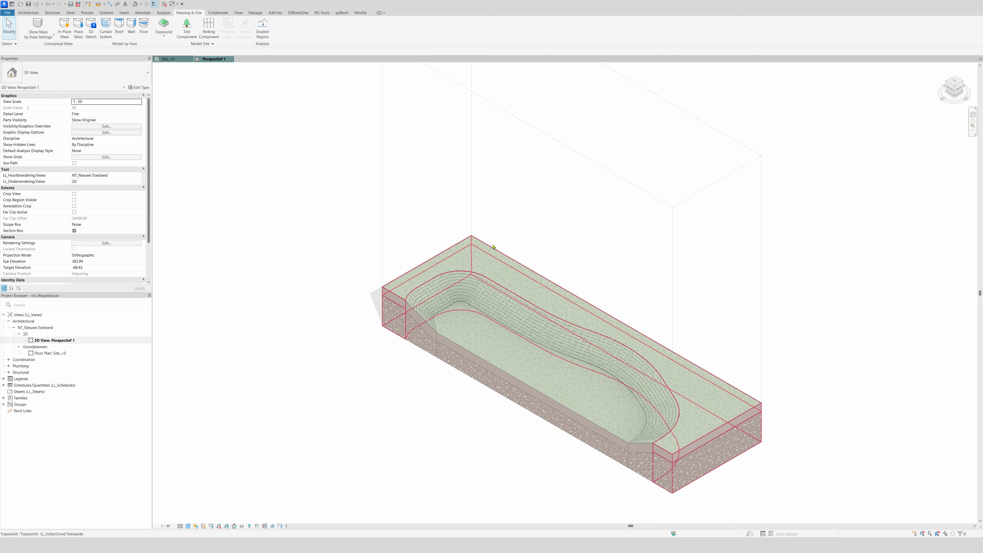
- Examine the pond floor toposolid in the site plan and in the cut 3D view
{"action": "key", "text": "ctrl+Tab"}
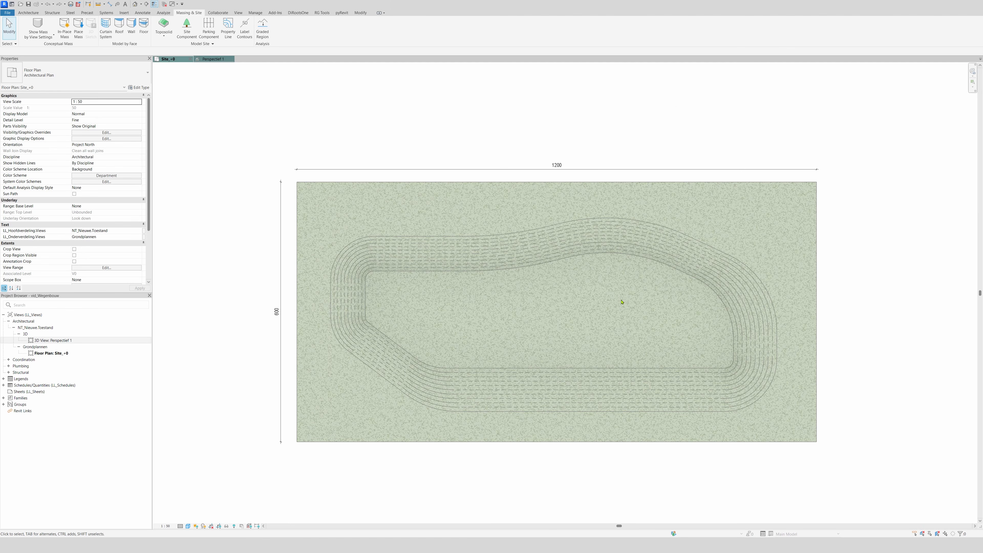
{"action": "left_click", "coordinate": [504, 271]}
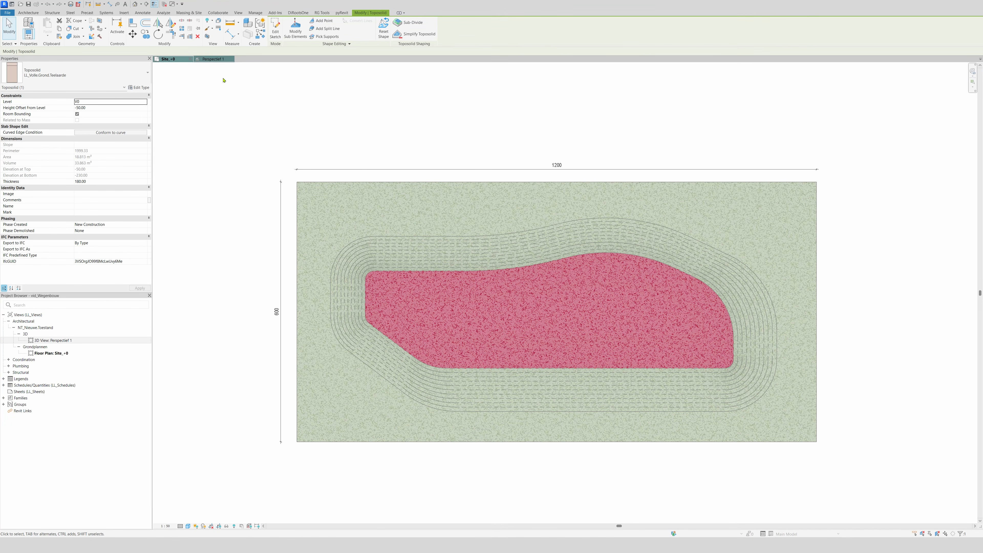
{"action": "left_click", "coordinate": [212, 59]}
{"action": "left_click", "coordinate": [445, 413]}
{"action": "scroll", "coordinate": [498, 424], "scroll_direction": "up", "scroll_amount": 2}
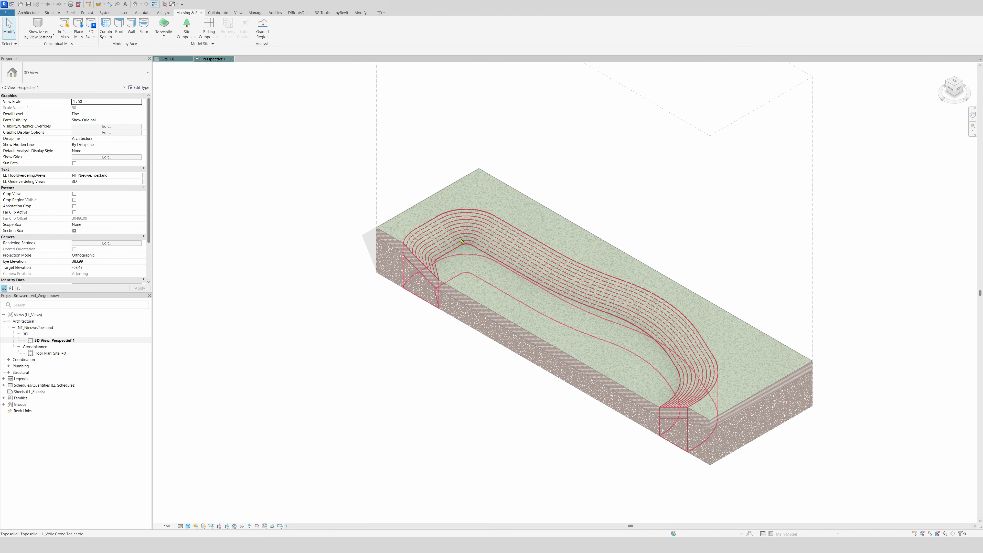
{"action": "left_click", "coordinate": [552, 352]}
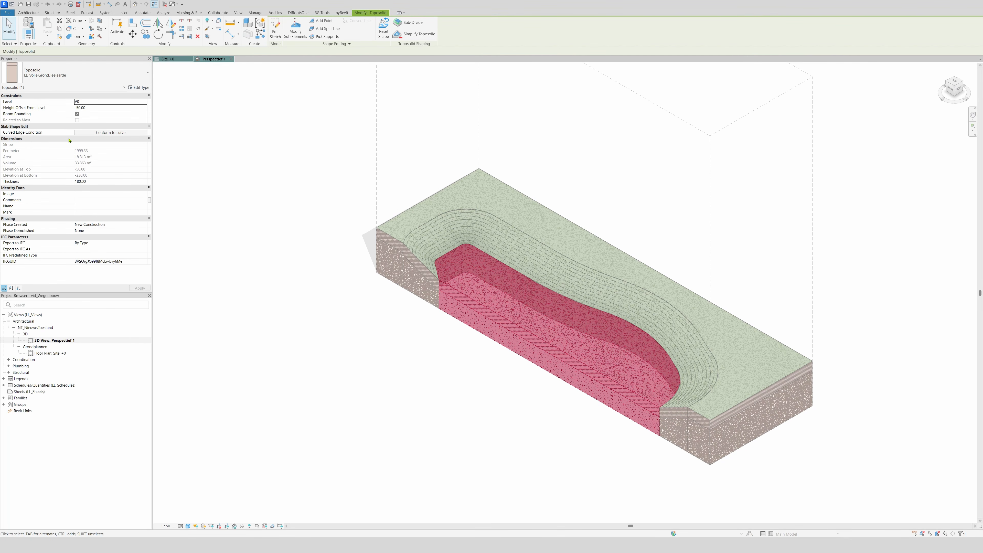
{"action": "left_click", "coordinate": [455, 406]}
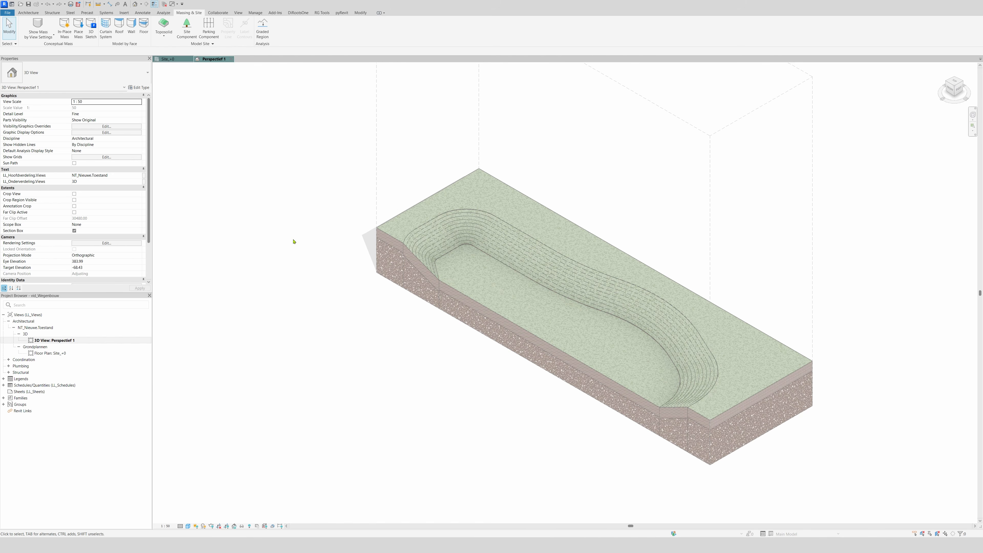
- In the site plan, add two roughly parallel split lines across the pond floor toposolid, between its curved edge and long straight edge near mid-length
{"action": "left_click", "coordinate": [168, 59]}
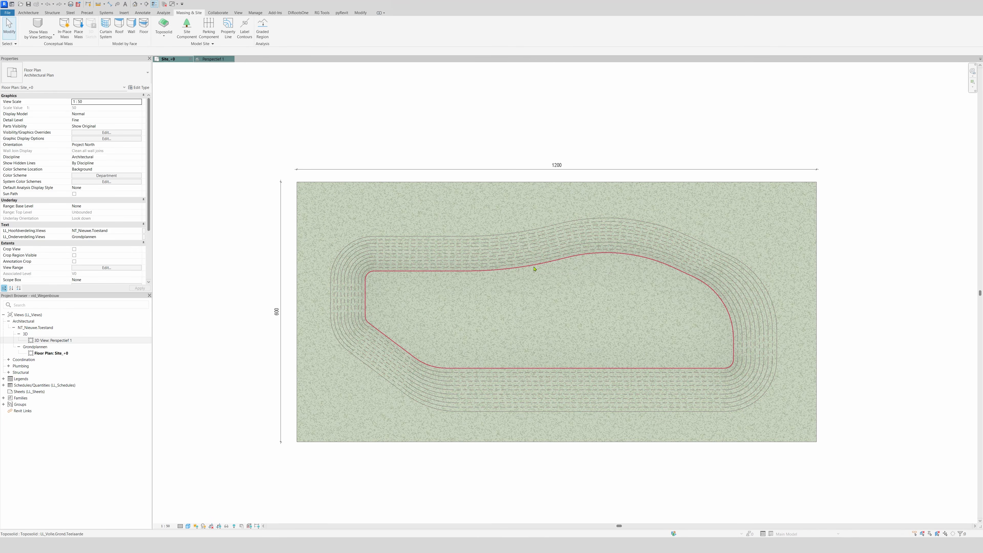
{"action": "left_click", "coordinate": [536, 270]}
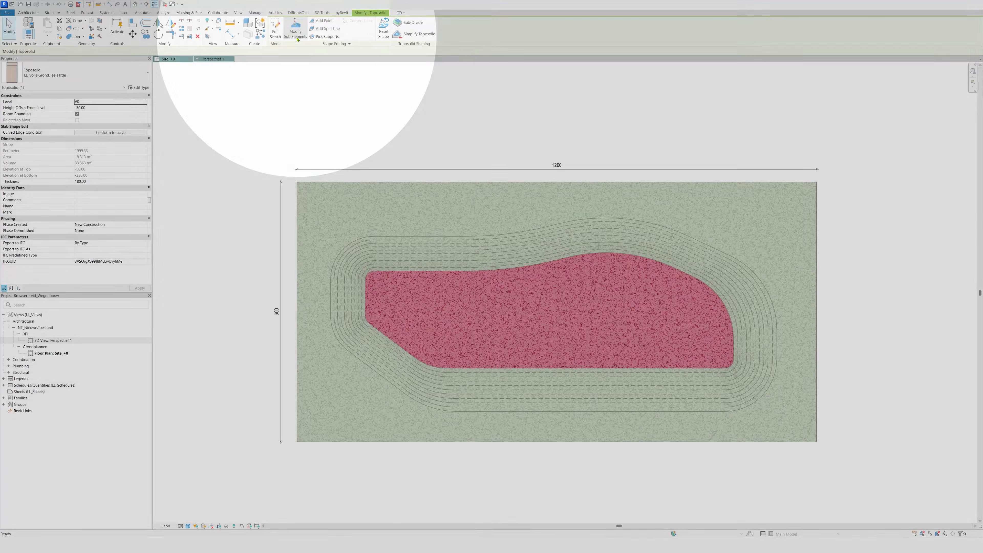
{"action": "left_click", "coordinate": [296, 31]}
{"action": "left_click", "coordinate": [330, 29]}
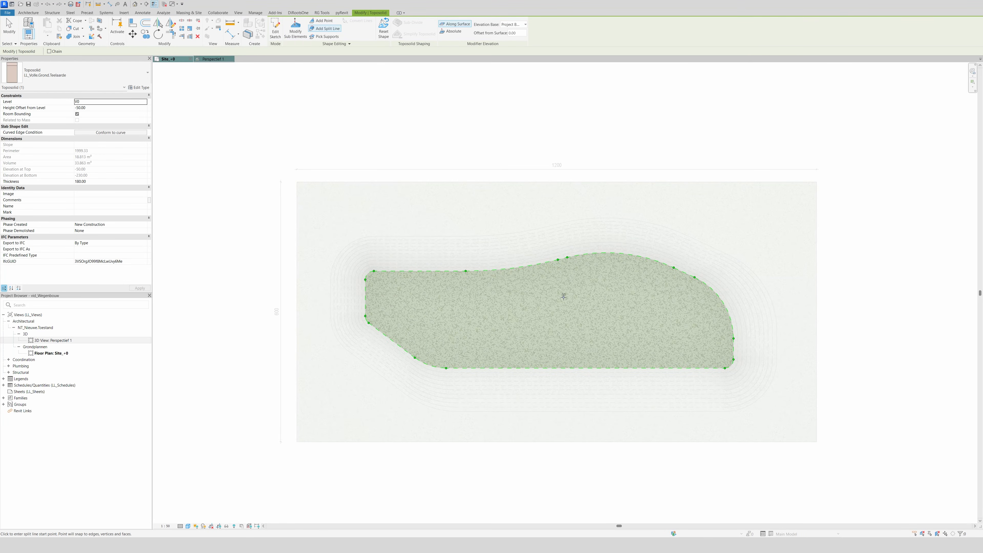
{"action": "scroll", "coordinate": [572, 283], "scroll_direction": "up", "scroll_amount": 2}
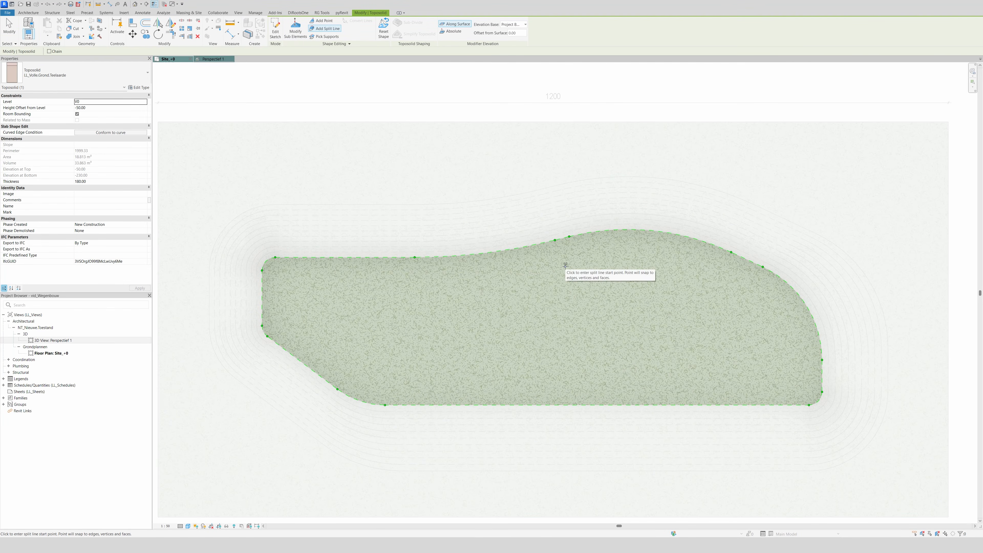
{"action": "left_click", "coordinate": [553, 240]}
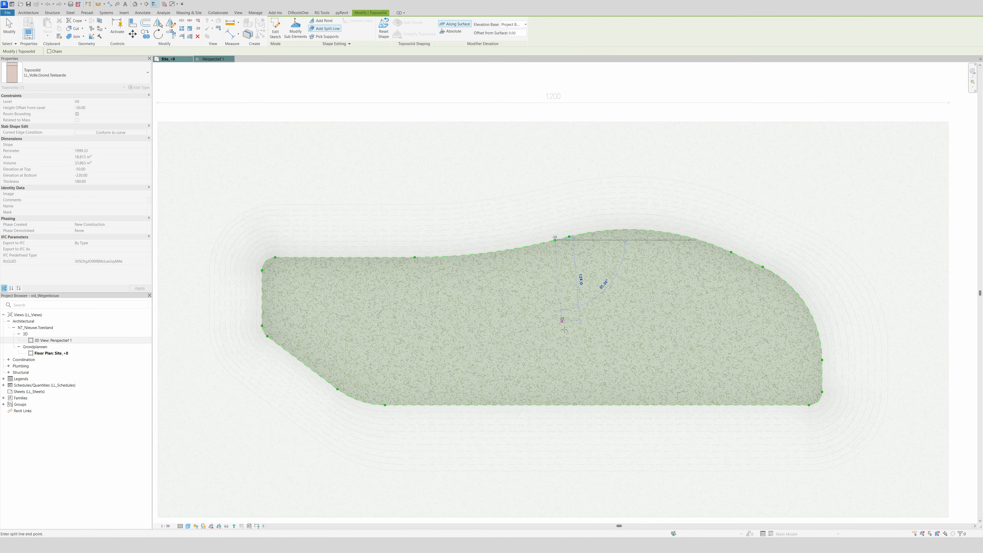
{"action": "left_click", "coordinate": [546, 405]}
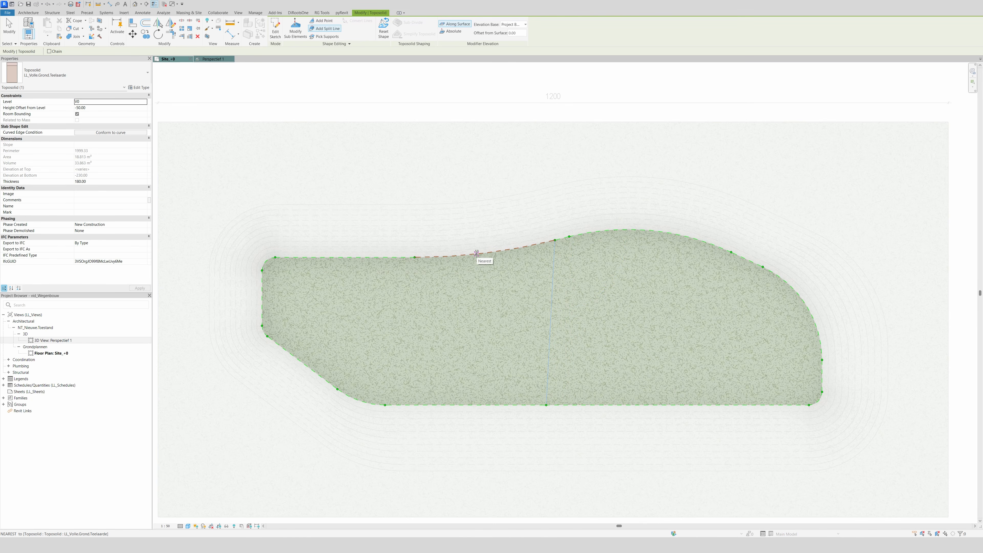
{"action": "left_click", "coordinate": [485, 253]}
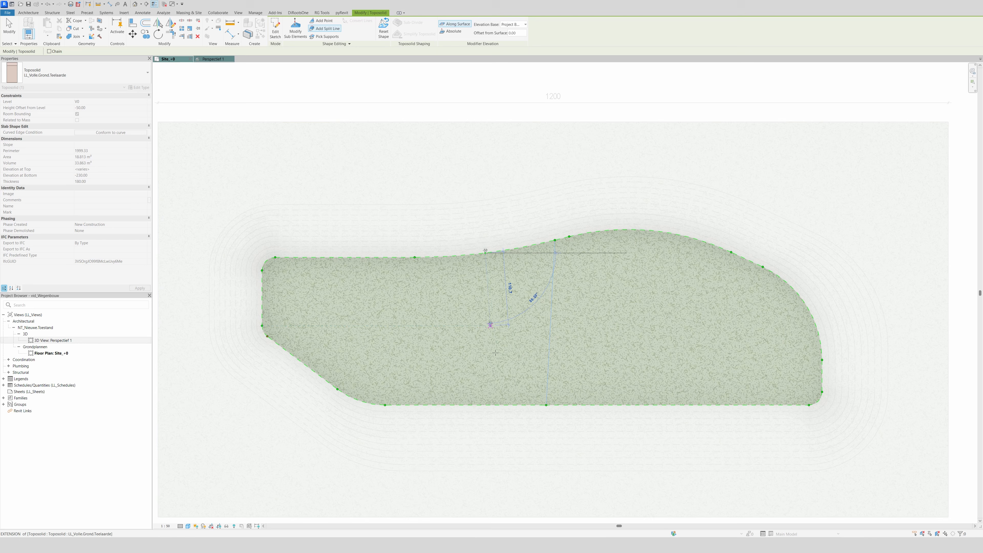
{"action": "left_click", "coordinate": [493, 405]}
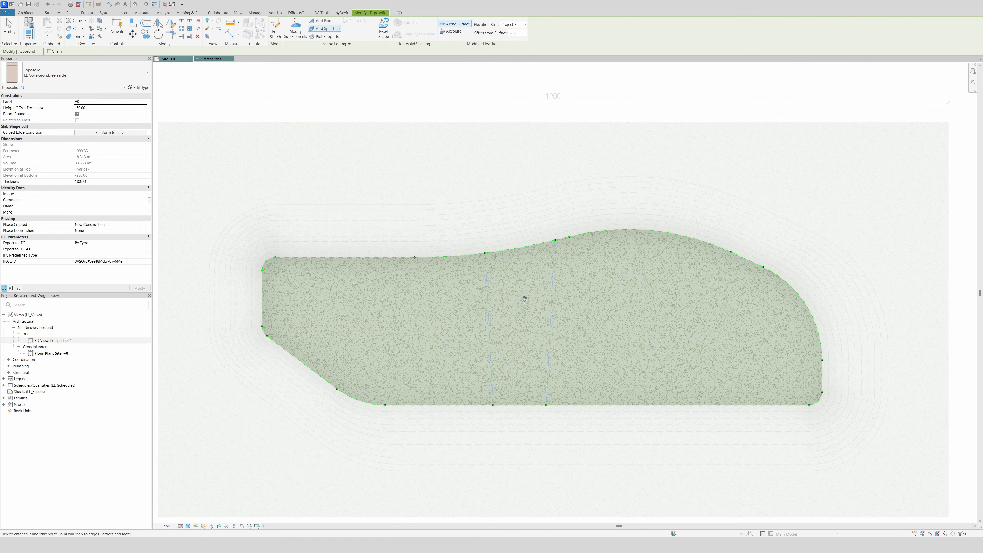
{"action": "key", "text": "Escape"}
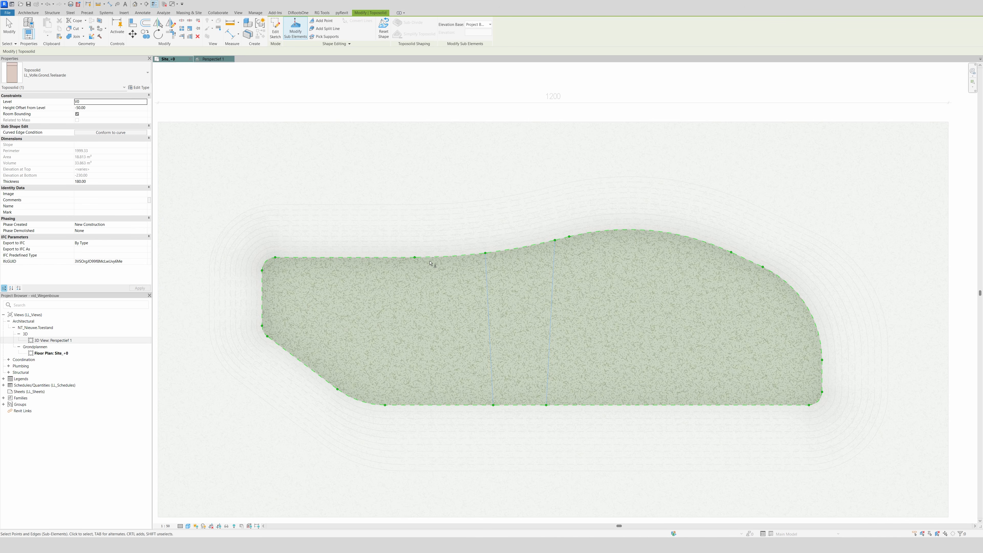
- Set the elevation of the floor's narrow-end points and edges, including the nearer split line, to -30 and view the result in 3D
{"action": "left_click_drag", "start_coordinate": [203, 189], "coordinate": [504, 410]}
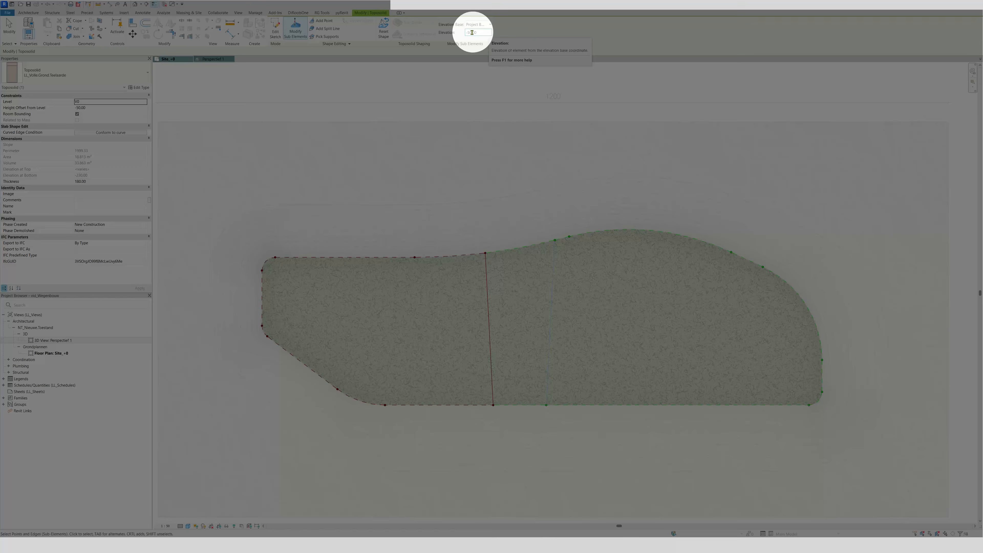
{"action": "left_click", "coordinate": [477, 32]}
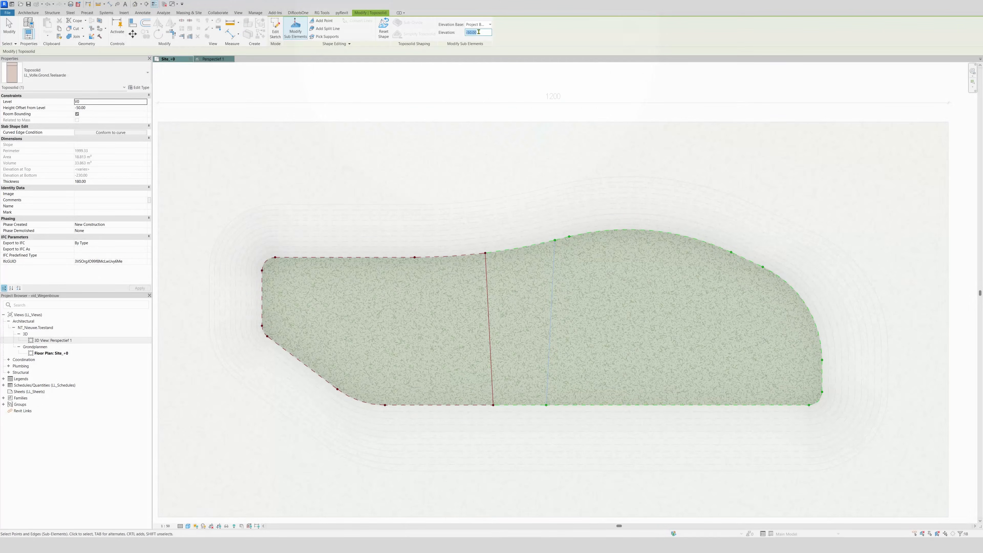
{"action": "type", "text": "-30"}
{"action": "key", "text": "Return"}
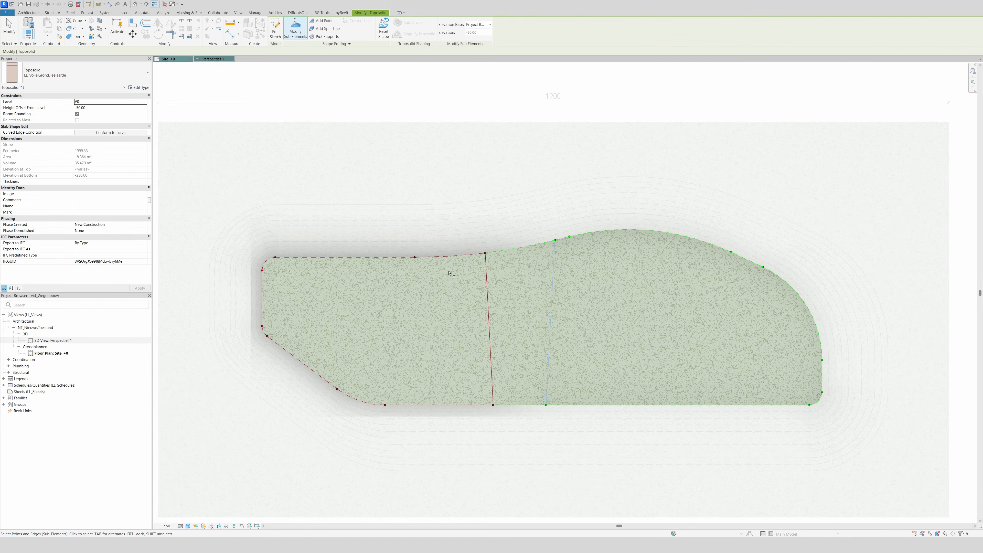
{"action": "key", "text": "Escape"}
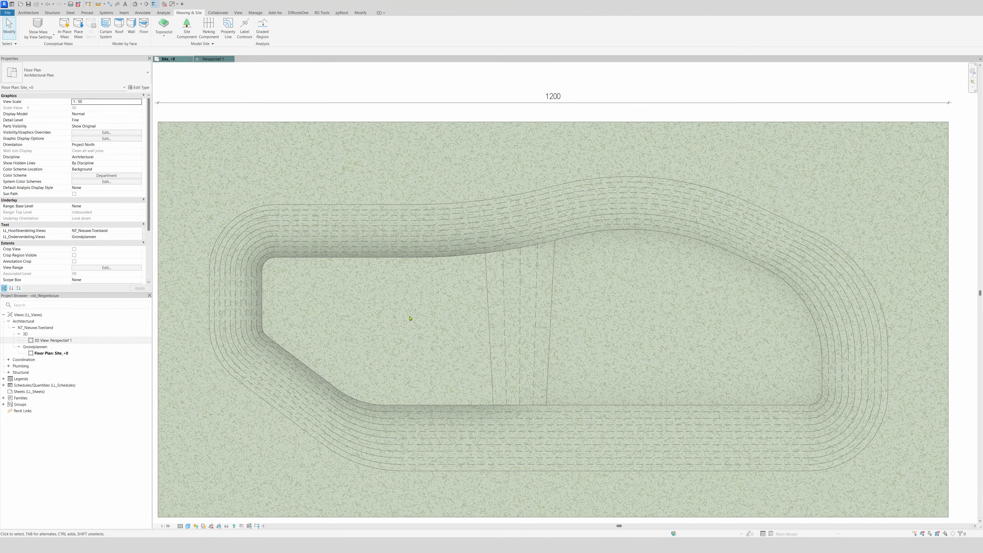
{"action": "key", "text": "ctrl+Tab"}
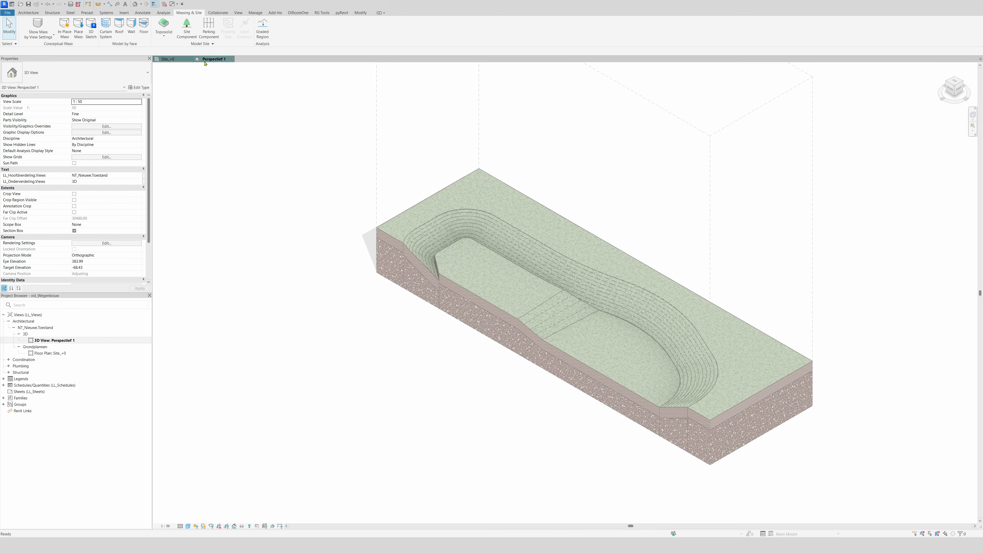
{"action": "scroll", "coordinate": [572, 356], "scroll_direction": "up", "scroll_amount": 3}
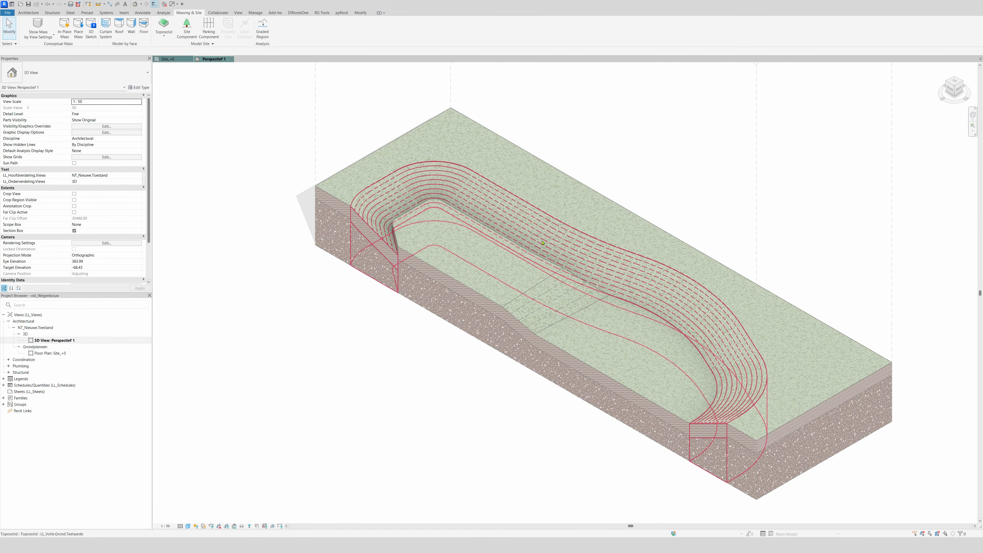
- In the site plan, add three points to the ring toposolid's inner boundary at the floor's split lines: two on the straight edge, one on the curve
{"action": "left_click", "coordinate": [378, 237]}
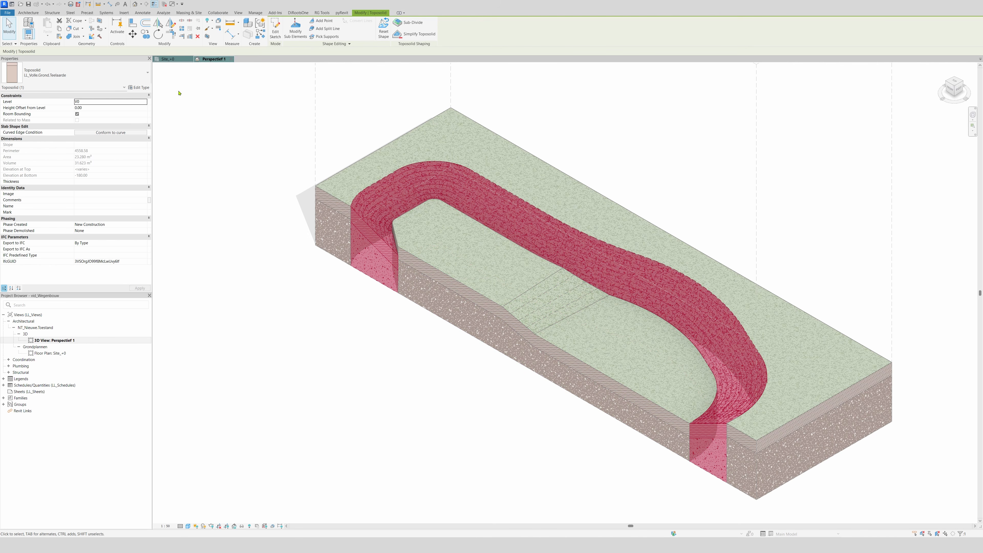
{"action": "key", "text": "ctrl+Tab"}
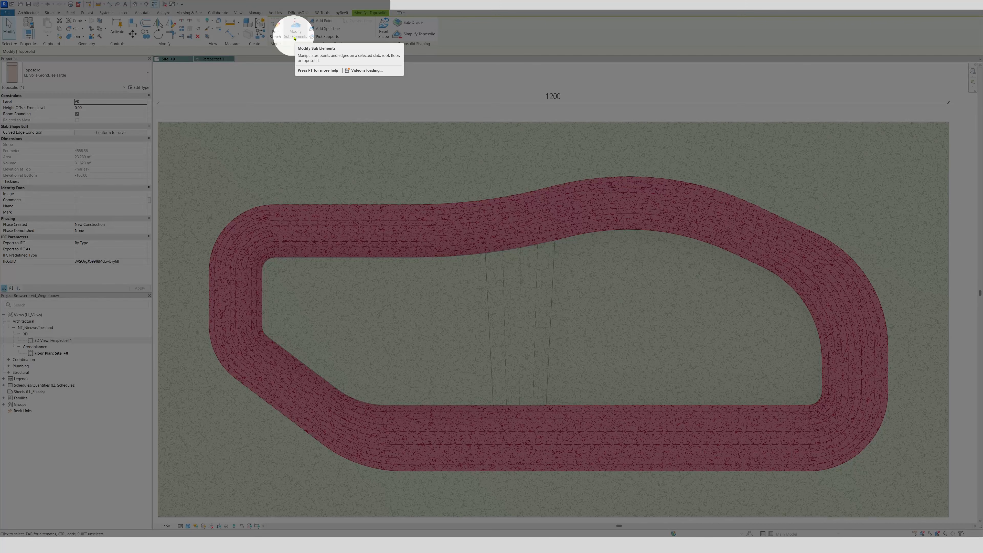
{"action": "left_click", "coordinate": [294, 38]}
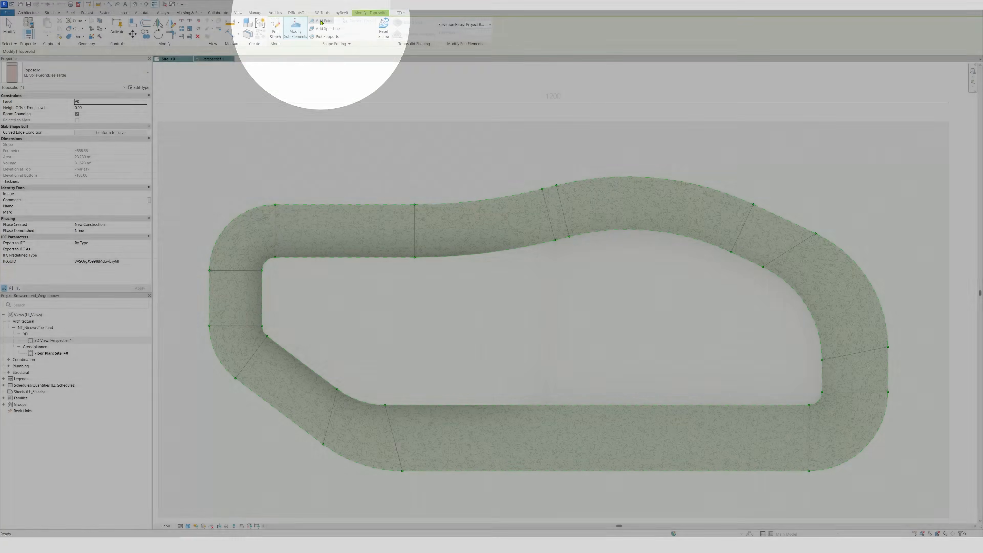
{"action": "left_click", "coordinate": [321, 22]}
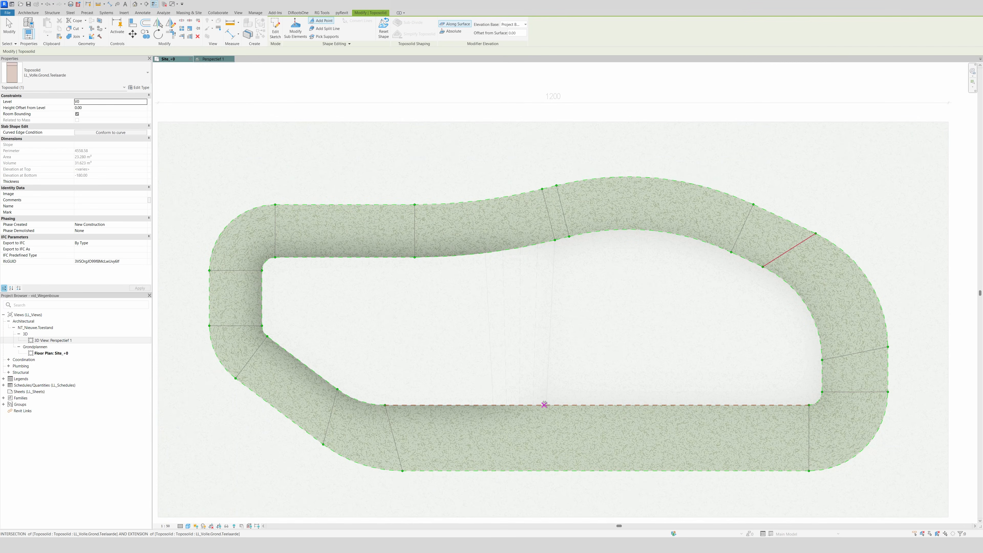
{"action": "scroll", "coordinate": [546, 405], "scroll_direction": "up", "scroll_amount": 4}
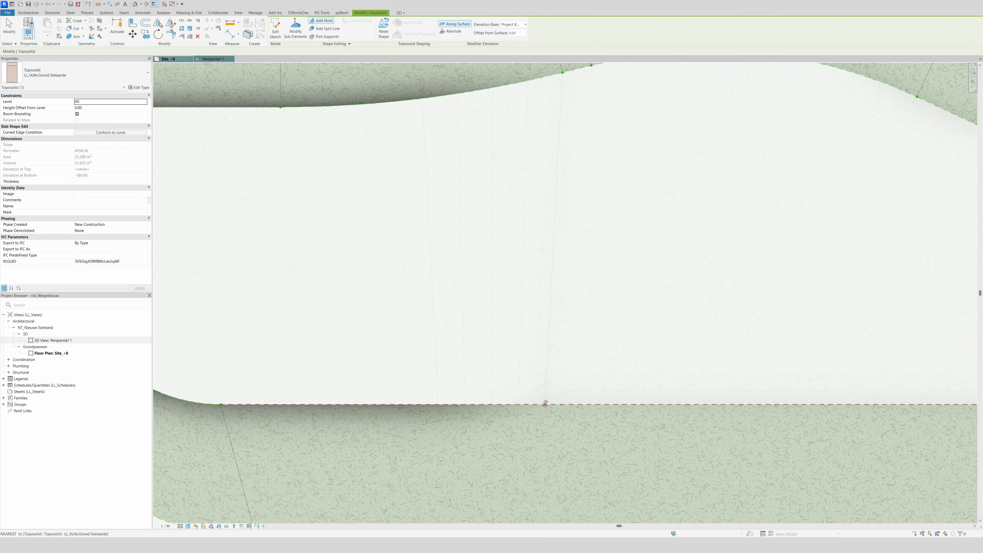
{"action": "left_click", "coordinate": [545, 404]}
{"action": "scroll", "coordinate": [531, 274], "scroll_direction": "down", "scroll_amount": 1}
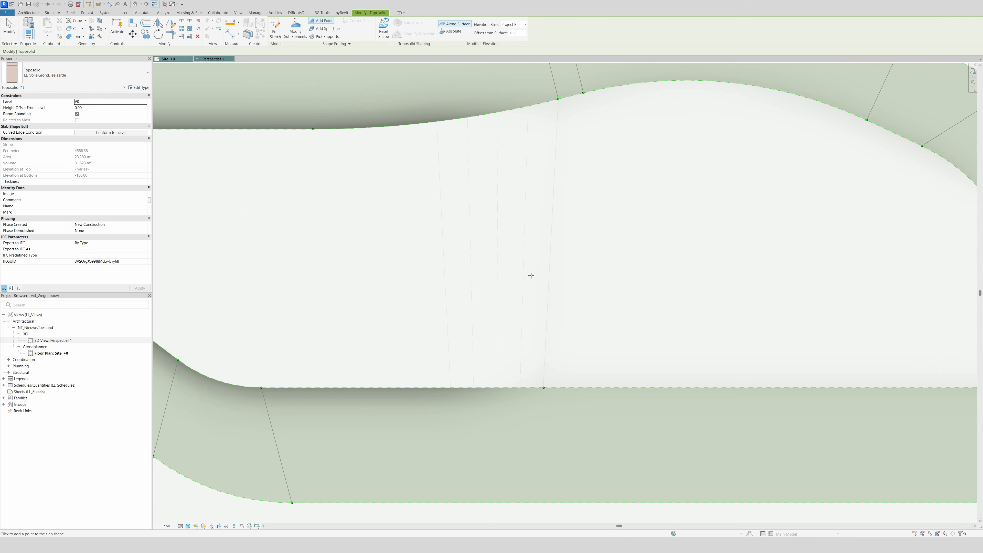
{"action": "left_click", "coordinate": [451, 387]}
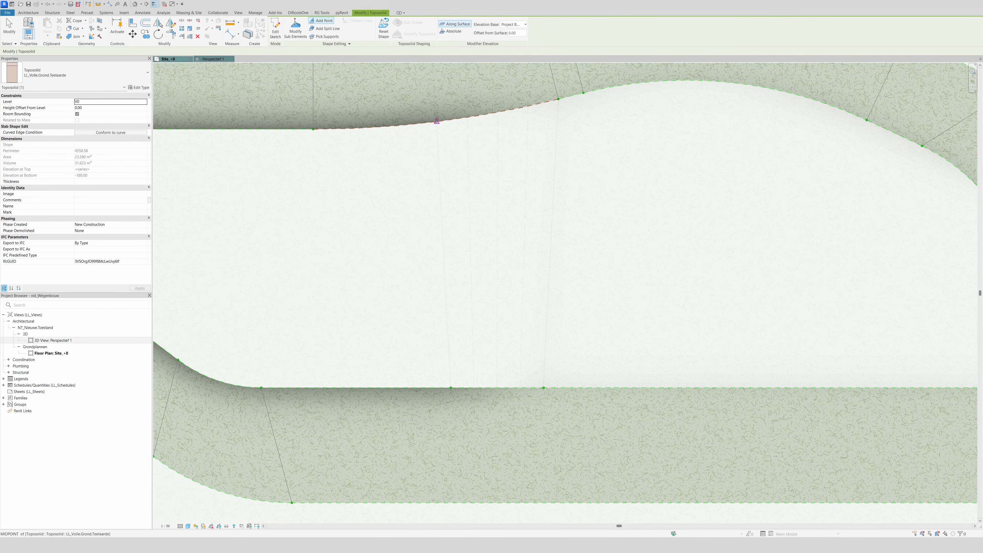
{"action": "left_click", "coordinate": [437, 121]}
{"action": "scroll", "coordinate": [513, 329], "scroll_direction": "down", "scroll_amount": 3}
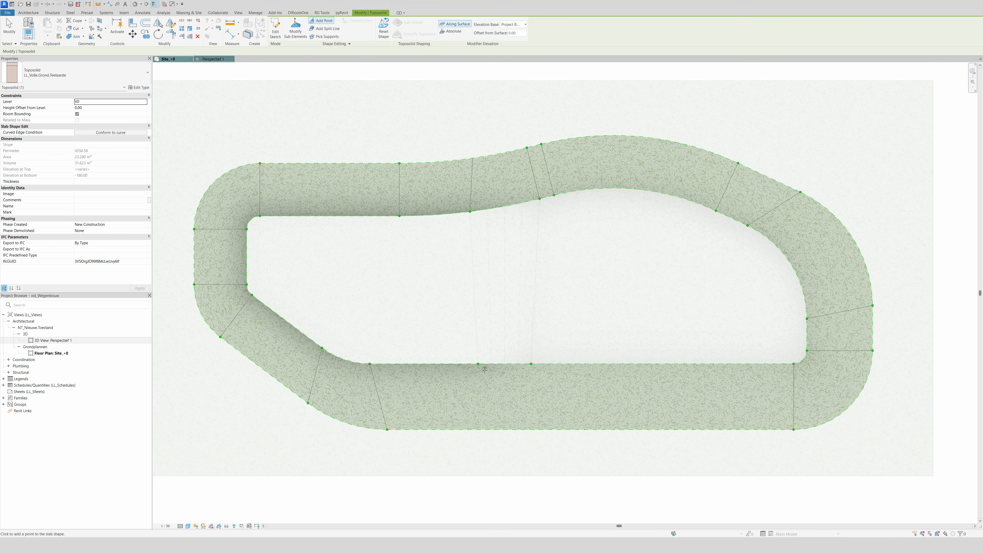
{"action": "key", "text": "Escape"}
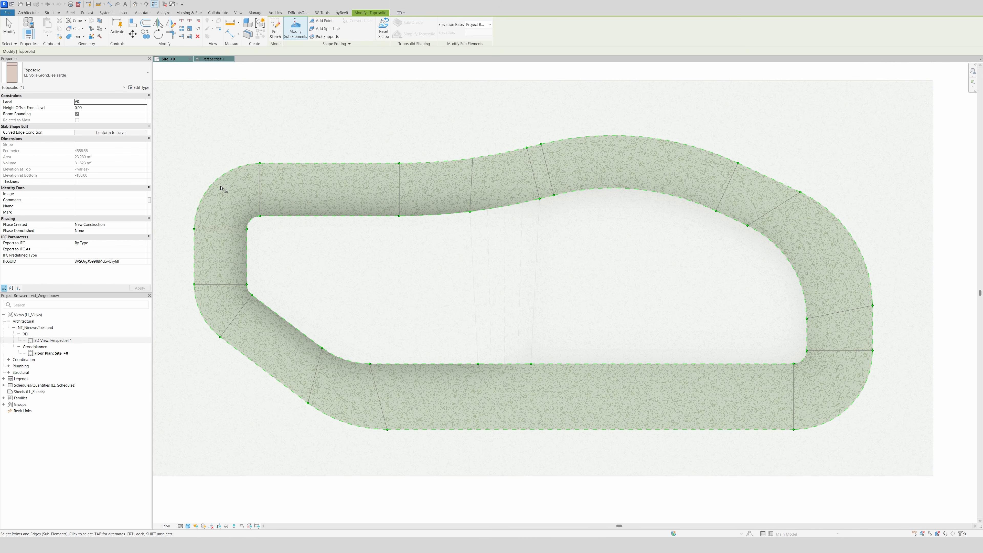
- Set the elevation of the ring's inner boundary points and edges around the pond's narrow end, up to the nearer split line, to -30
{"action": "left_click_drag", "start_coordinate": [222, 188], "coordinate": [494, 257]}
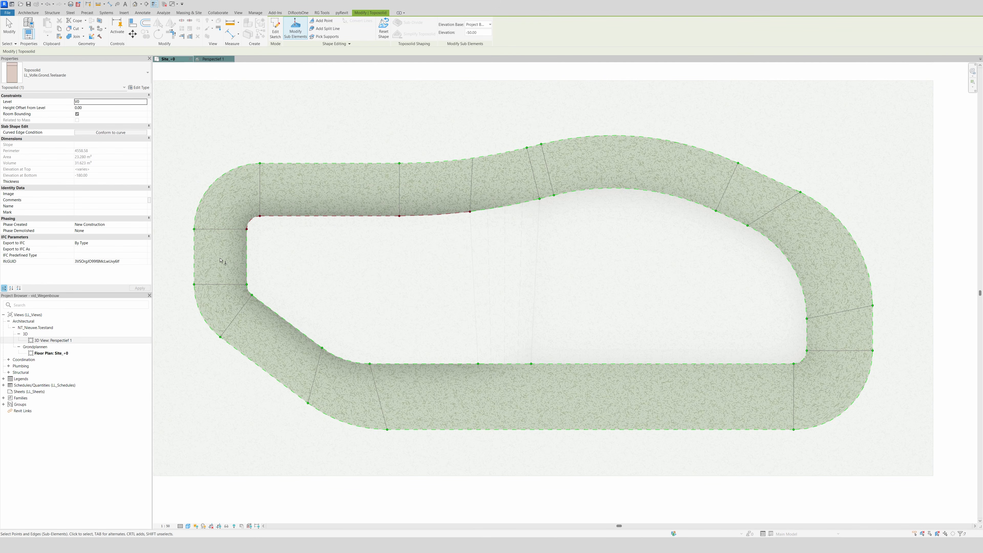
{"action": "left_click_drag", "start_coordinate": [220, 260], "coordinate": [319, 335], "text": "ctrl"}
{"action": "left_click_drag", "start_coordinate": [273, 296], "coordinate": [486, 385], "text": "ctrl"}
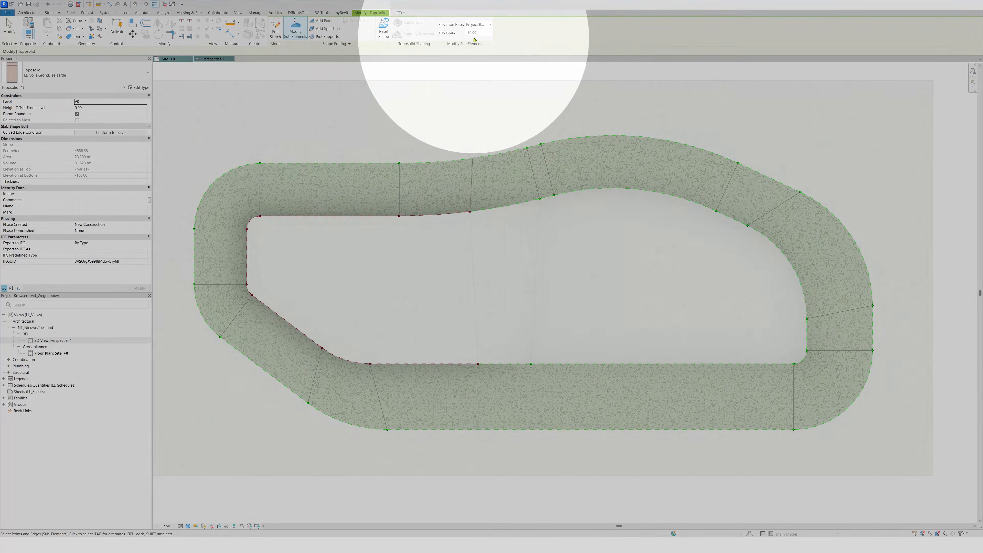
{"action": "left_click", "coordinate": [472, 33]}
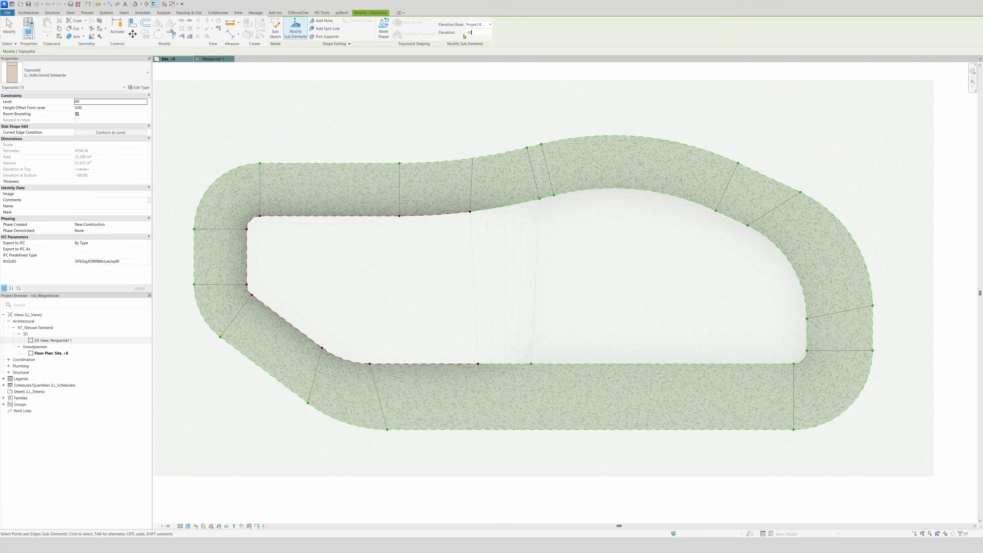
{"action": "type", "text": "-30"}
{"action": "key", "text": "Return"}
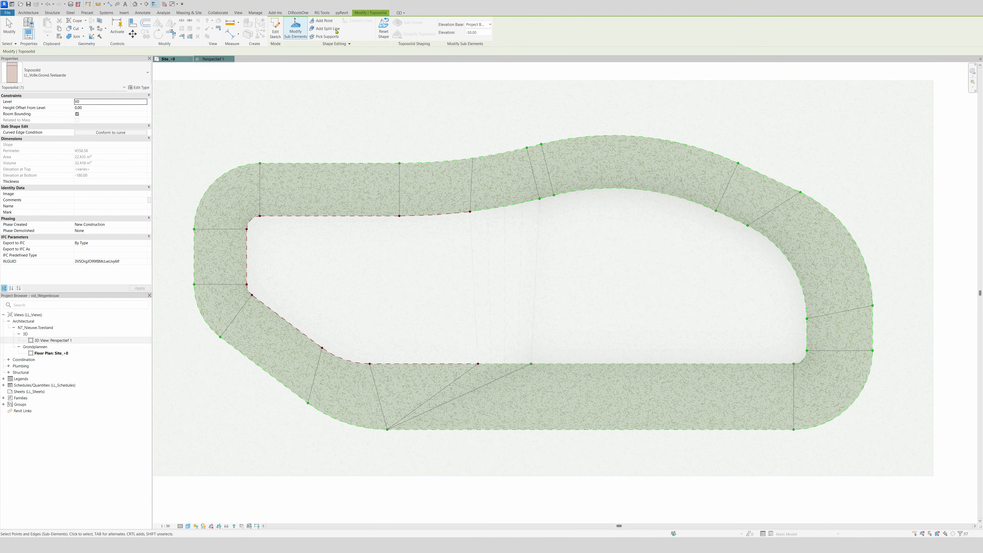
- Add two points to the ring toposolid's outer long straight edge, opposite the inner-boundary points at the floor's split lines
{"action": "left_click", "coordinate": [323, 20]}
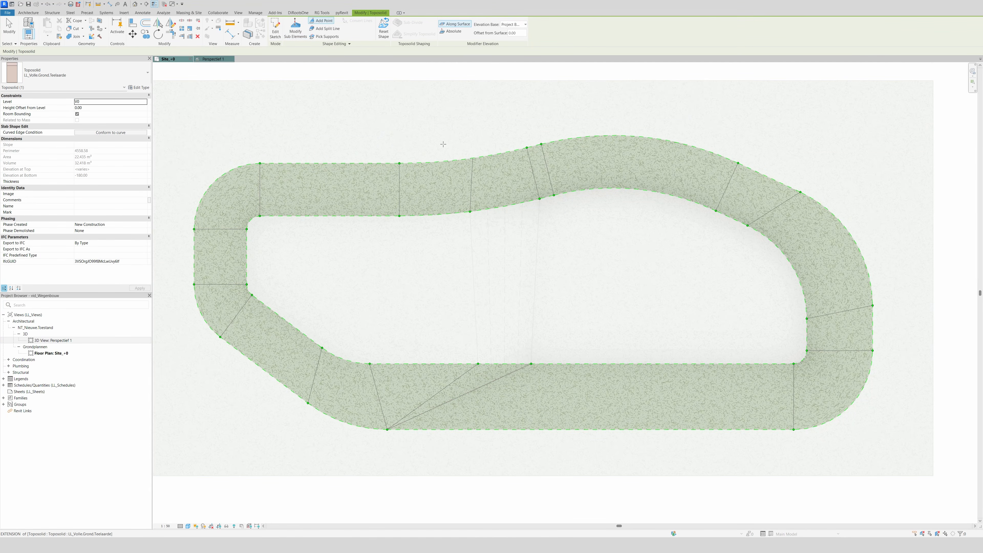
{"action": "left_click", "coordinate": [470, 429]}
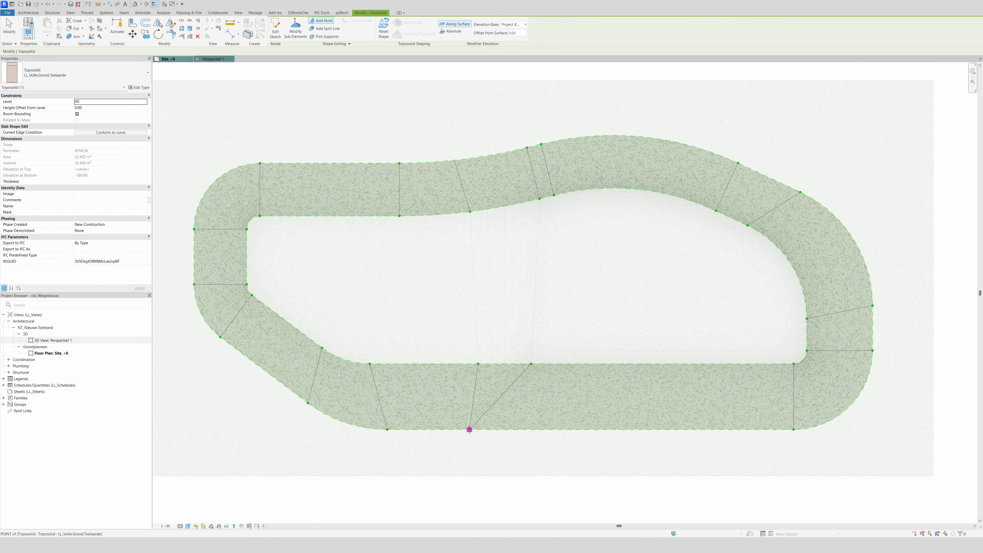
{"action": "left_click", "coordinate": [536, 429]}
{"action": "key", "text": "Escape"}
{"action": "key", "text": "Escape"}
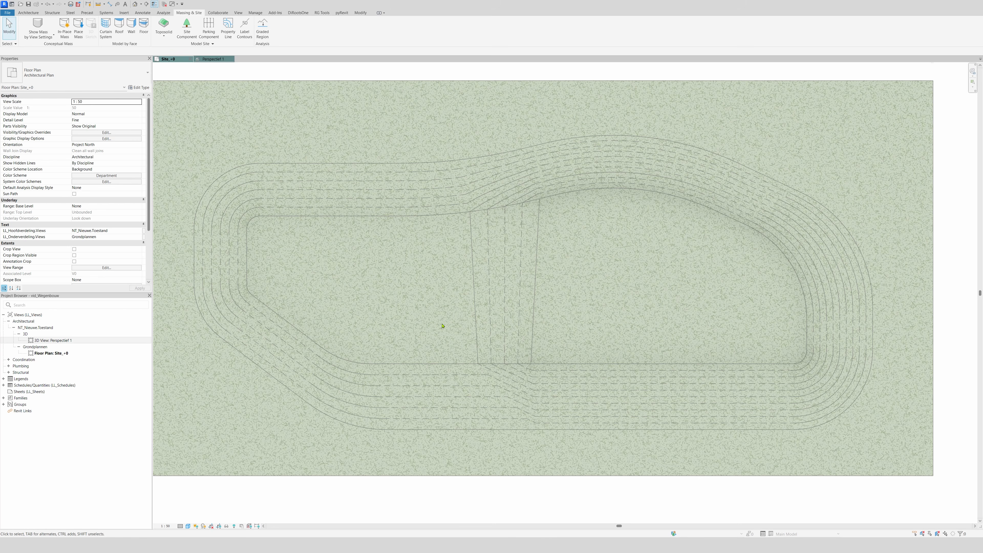
- In the 3D perspective view, extend the section box outward past the pond's long straight side so the whole pond is included
{"action": "left_click", "coordinate": [538, 80]}
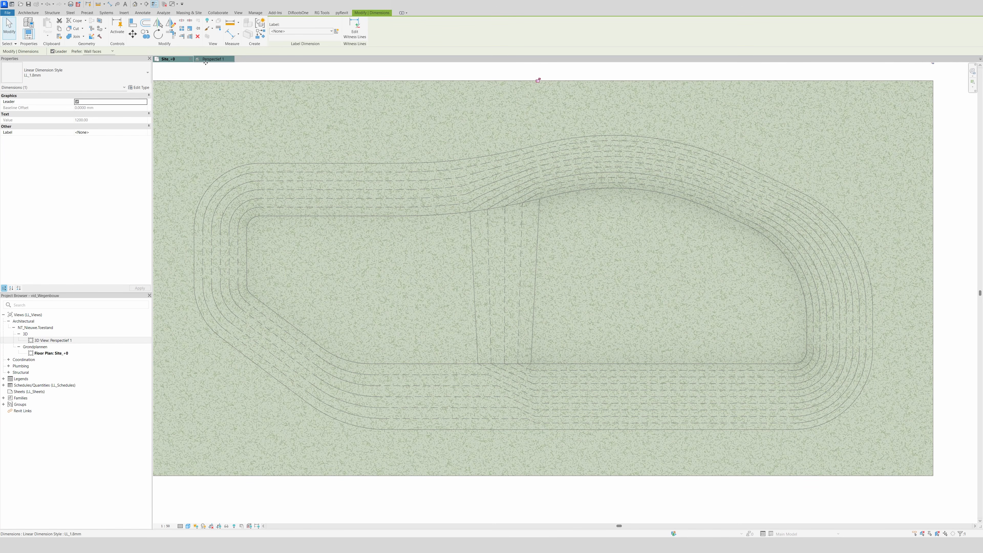
{"action": "left_click", "coordinate": [207, 60]}
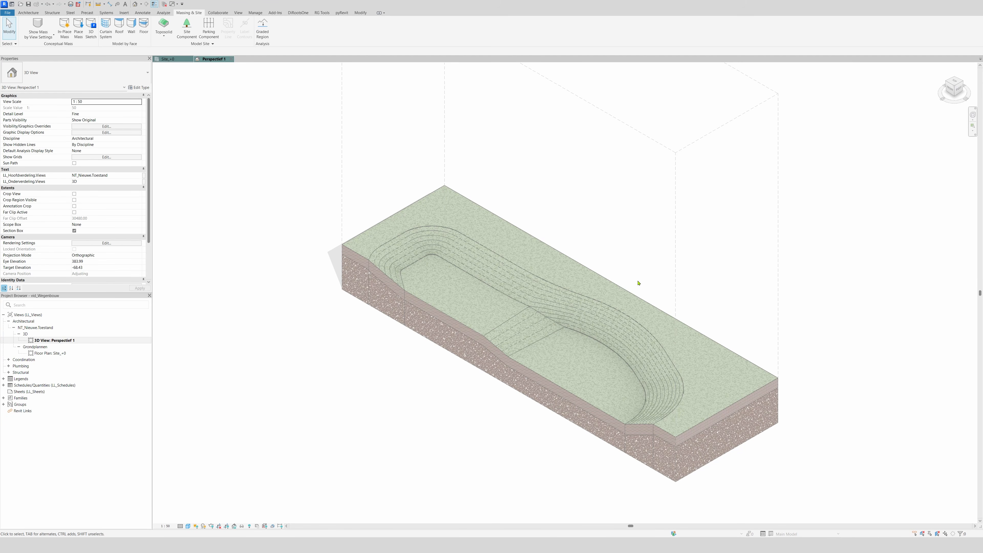
{"action": "left_click", "coordinate": [674, 223]}
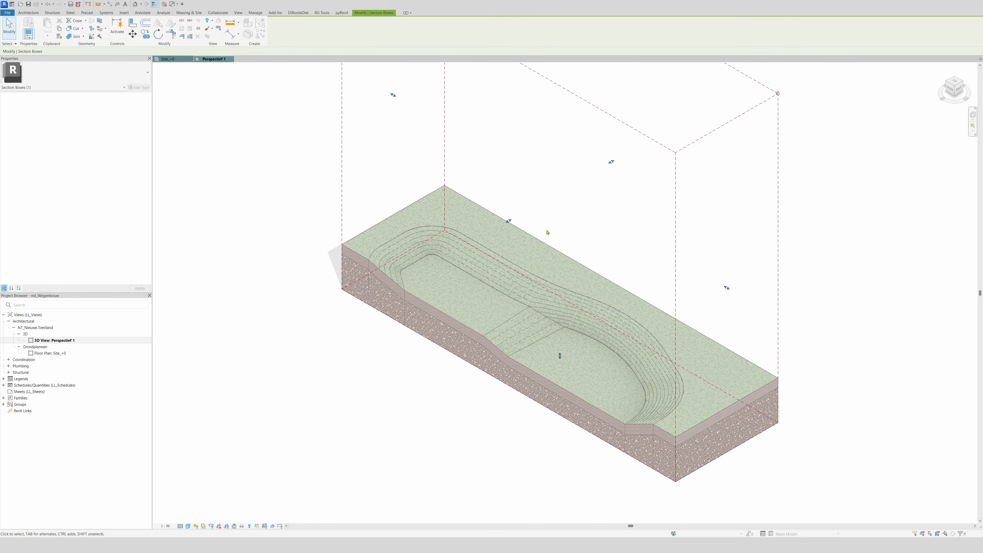
{"action": "left_click_drag", "start_coordinate": [422, 264], "coordinate": [423, 266]}
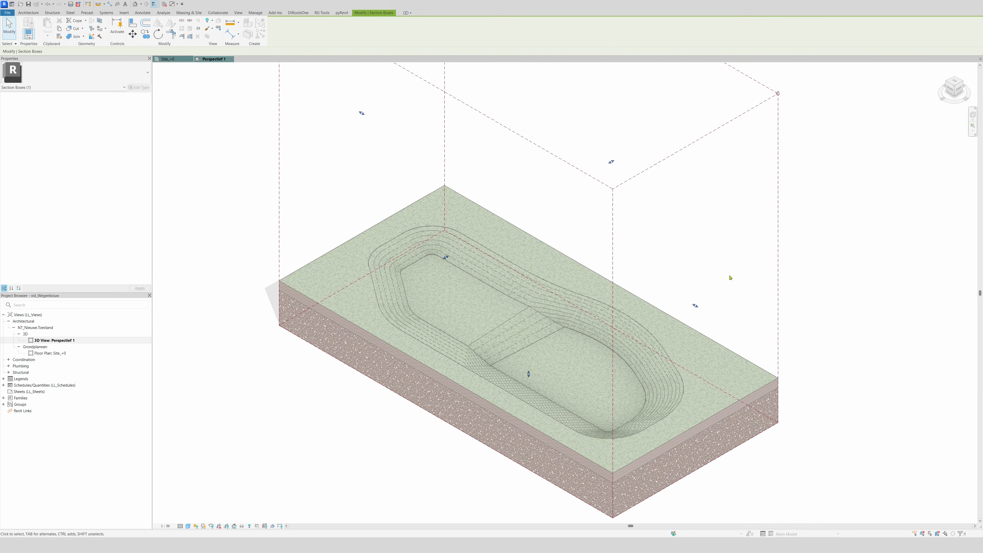
{"action": "left_click", "coordinate": [835, 279]}
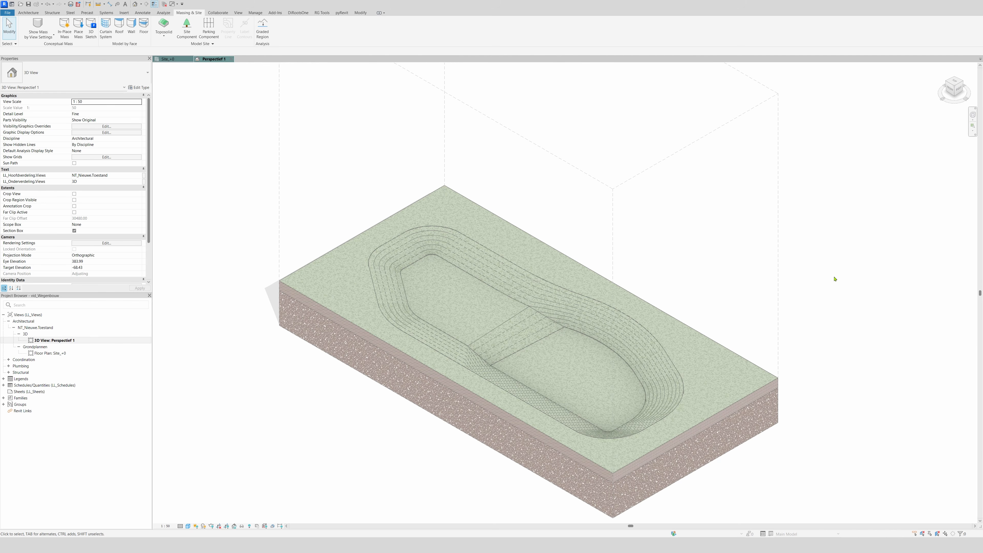